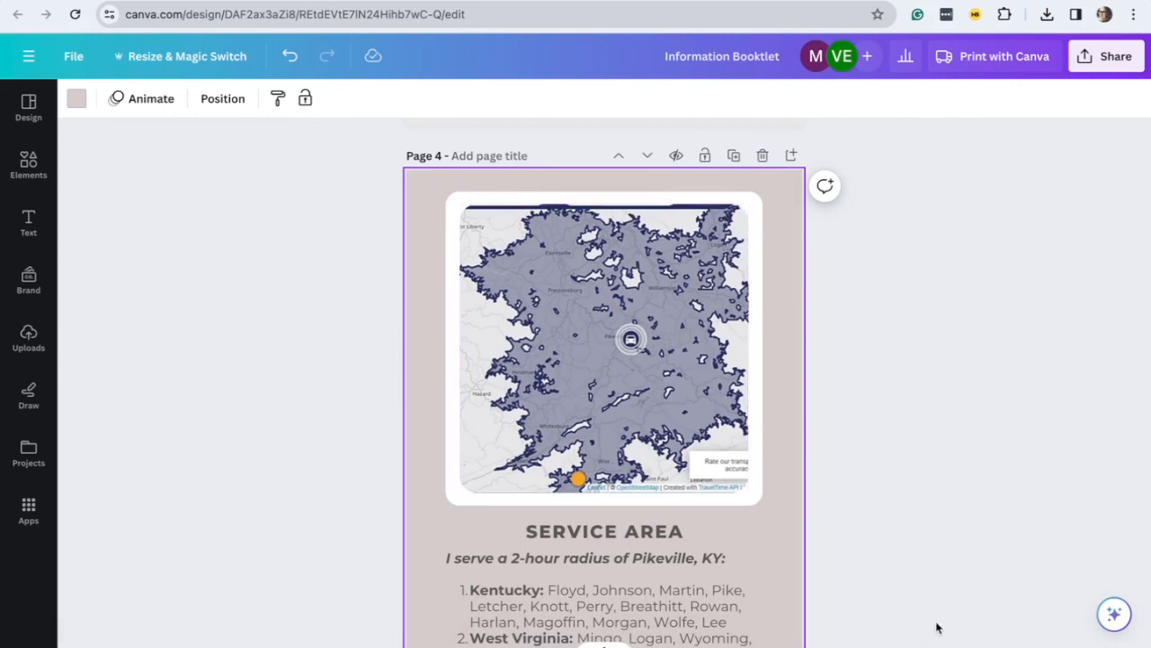
Review the booklet's service area page with the map and the services provided page that follows
scroll(824, 460, "up", 2)
scroll(824, 460, "down", 4)
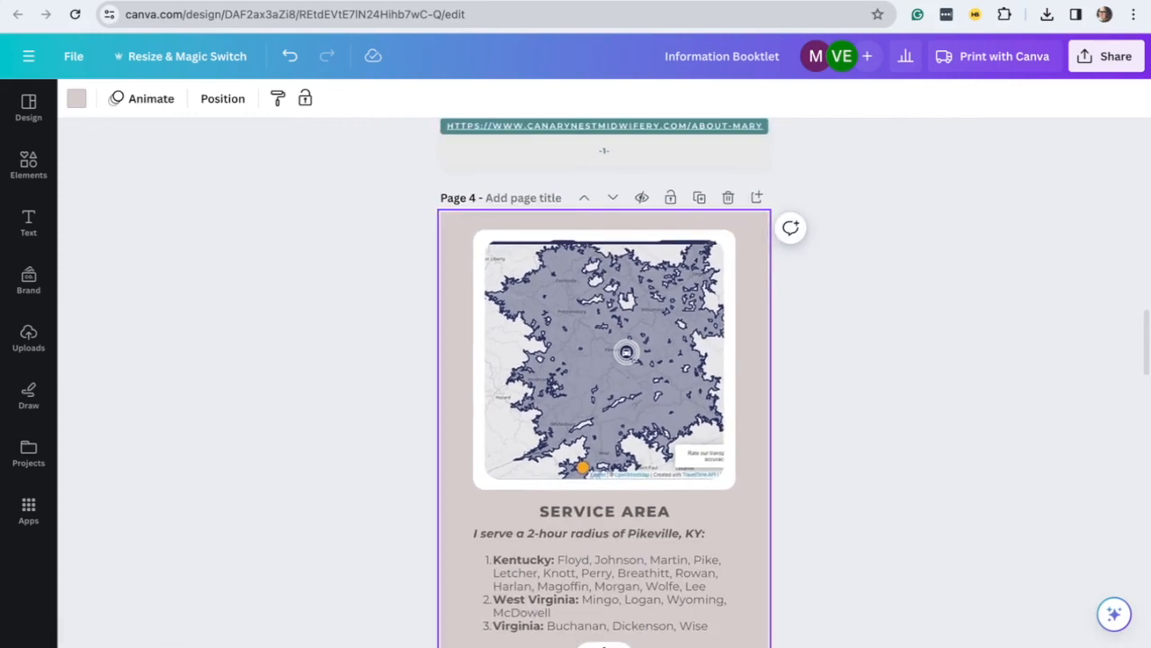
scroll(824, 460, "down", 2)
mouse_move(663, 289)
left_mouse_down()
mouse_move(664, 275)
mouse_move(662, 305)
mouse_move(663, 288)
left_mouse_up()
left_click(786, 411)
scroll(784, 405, "down", 1)
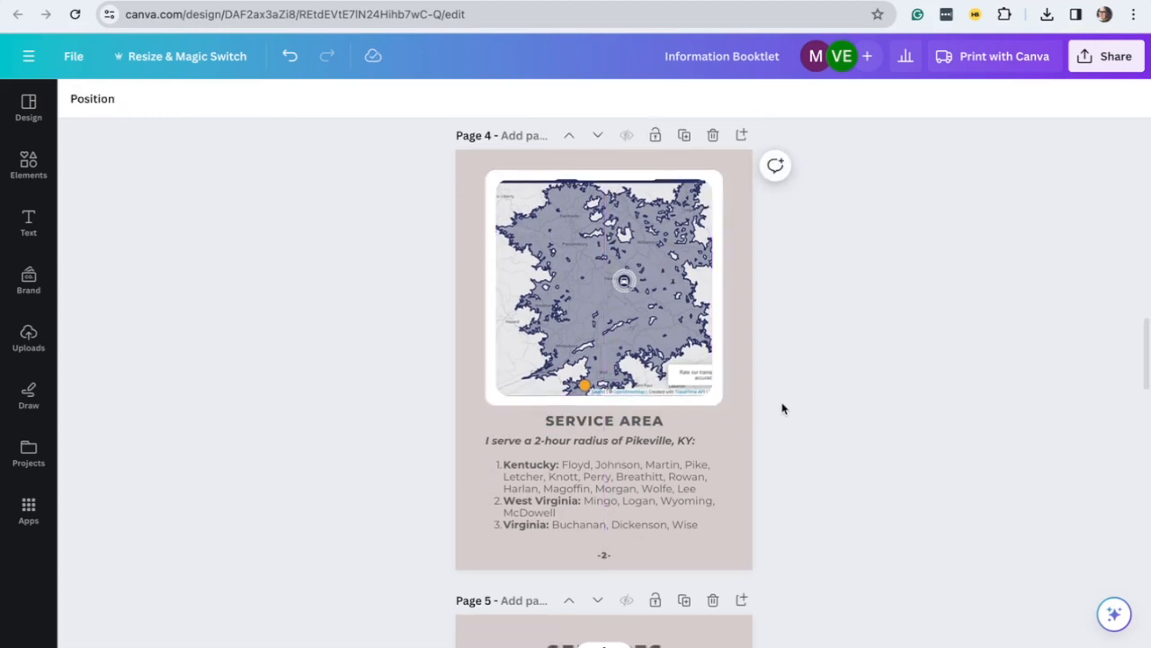
left_click(652, 342)
left_click_drag(651, 342, 652, 342)
left_click(807, 414)
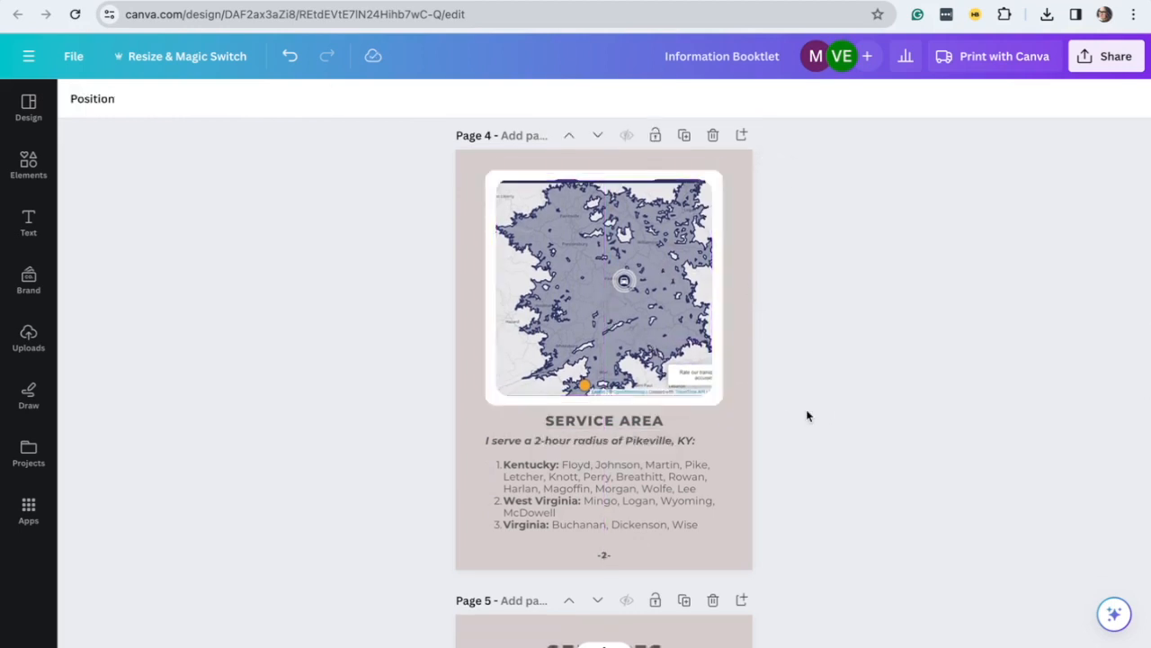
scroll(807, 415, "down", 3)
scroll(807, 416, "up", 1)
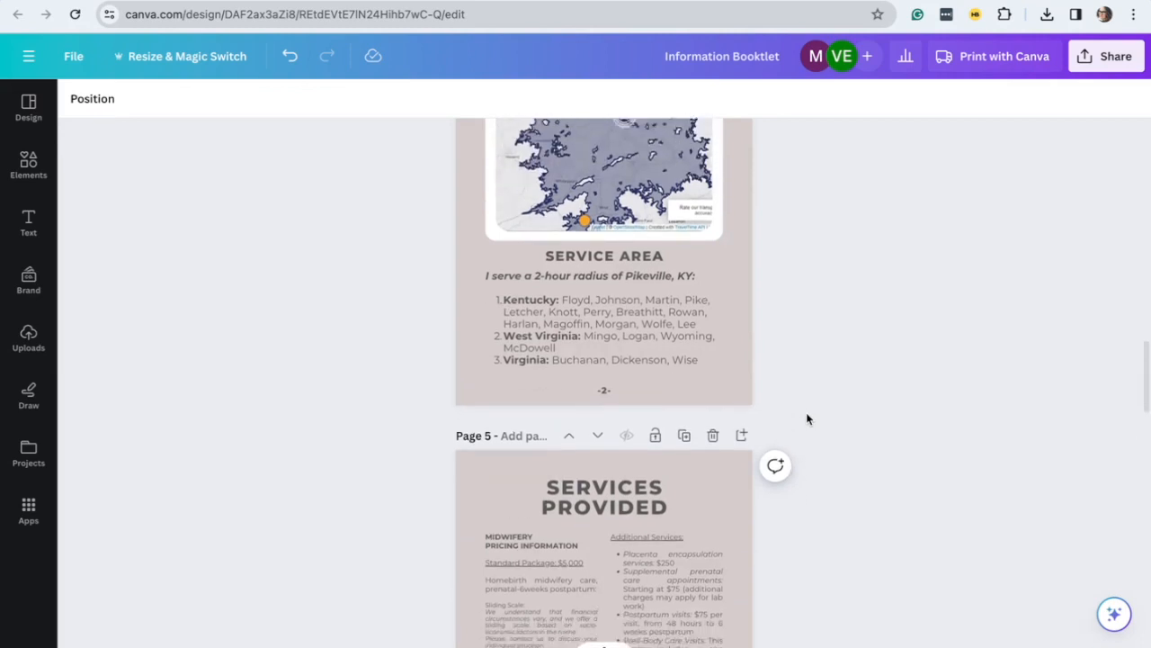
scroll(807, 415, "down", 3)
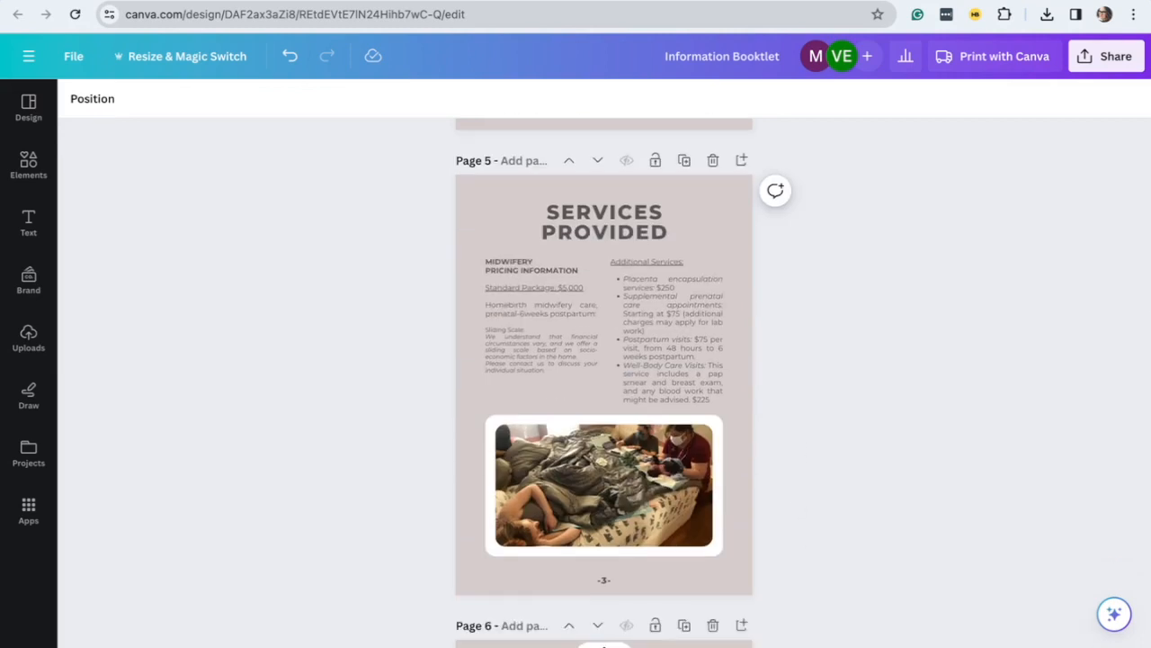
Join the "Sliding Scale:" label with the explanation beneath it so both run on one line in the midwifery pricing text
key("ctrl+equal")
scroll(833, 456, "up", 2)
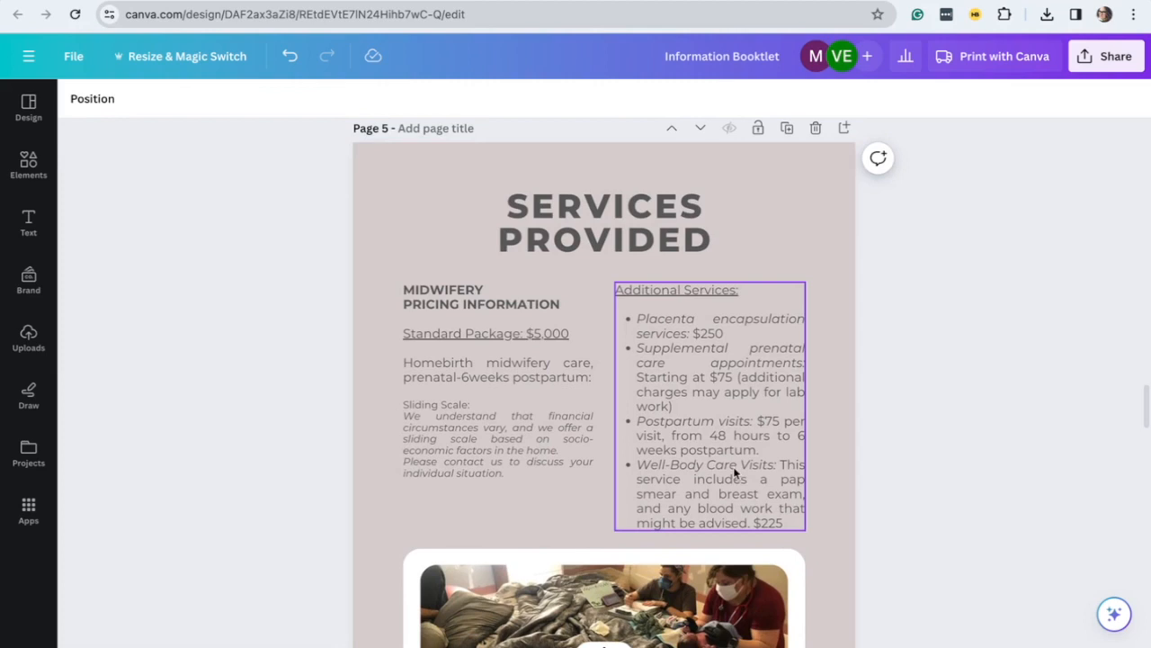
left_click(736, 501)
left_click(434, 414)
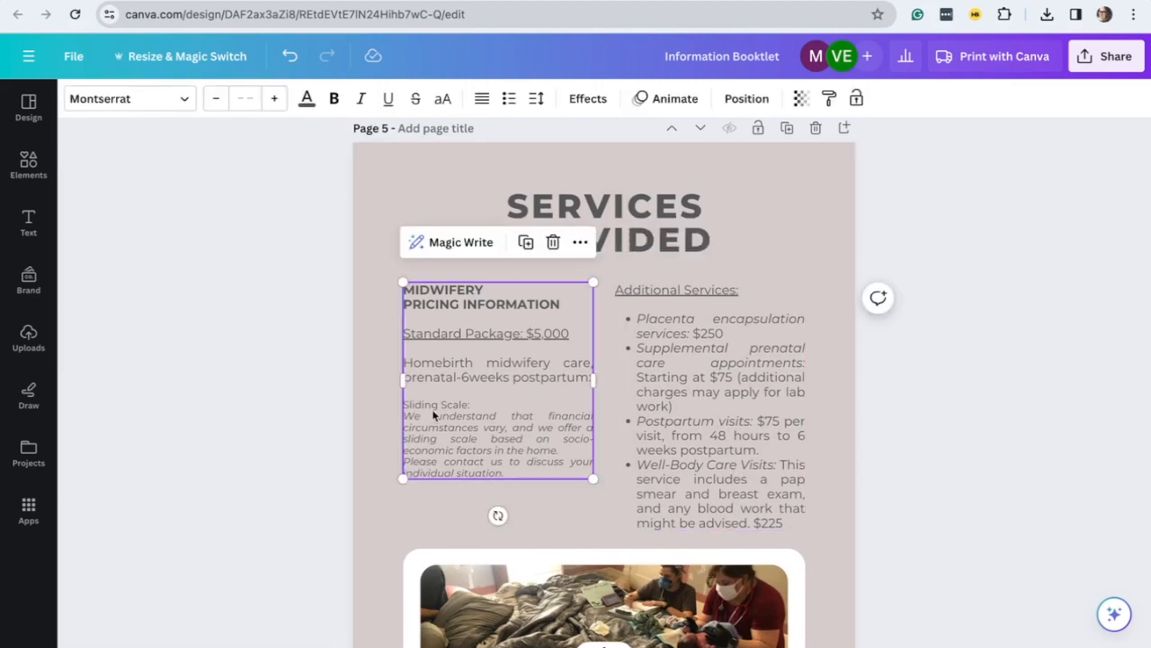
left_click(490, 440)
key("BackSpace")
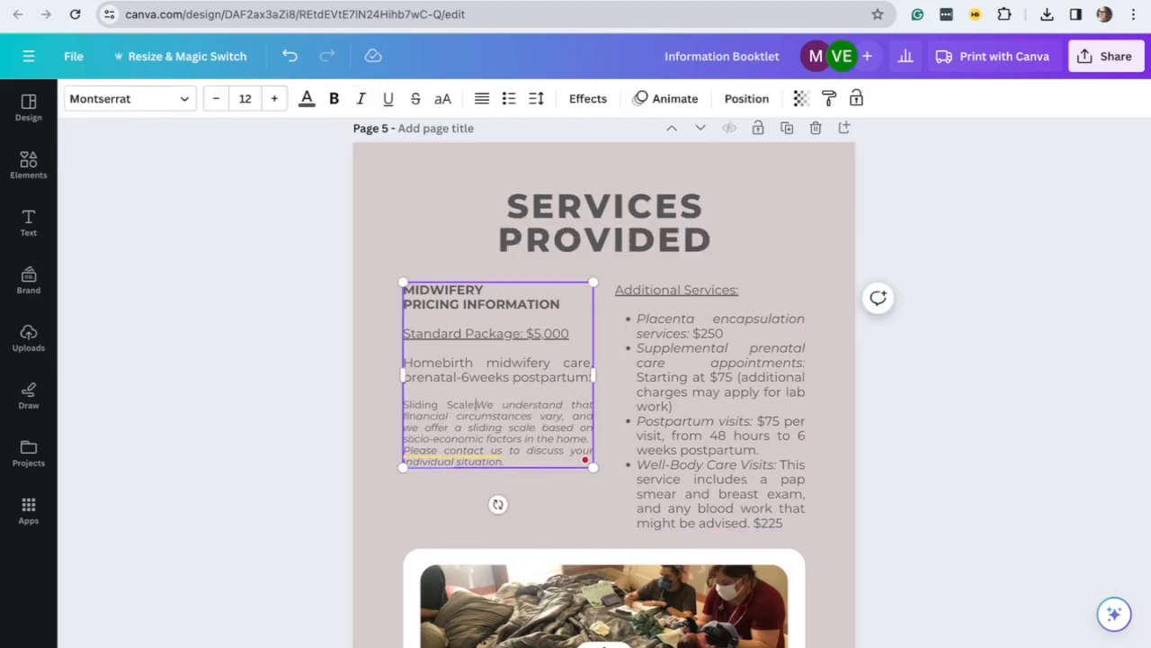
left_click_drag(535, 460, 308, 452)
left_click(540, 478)
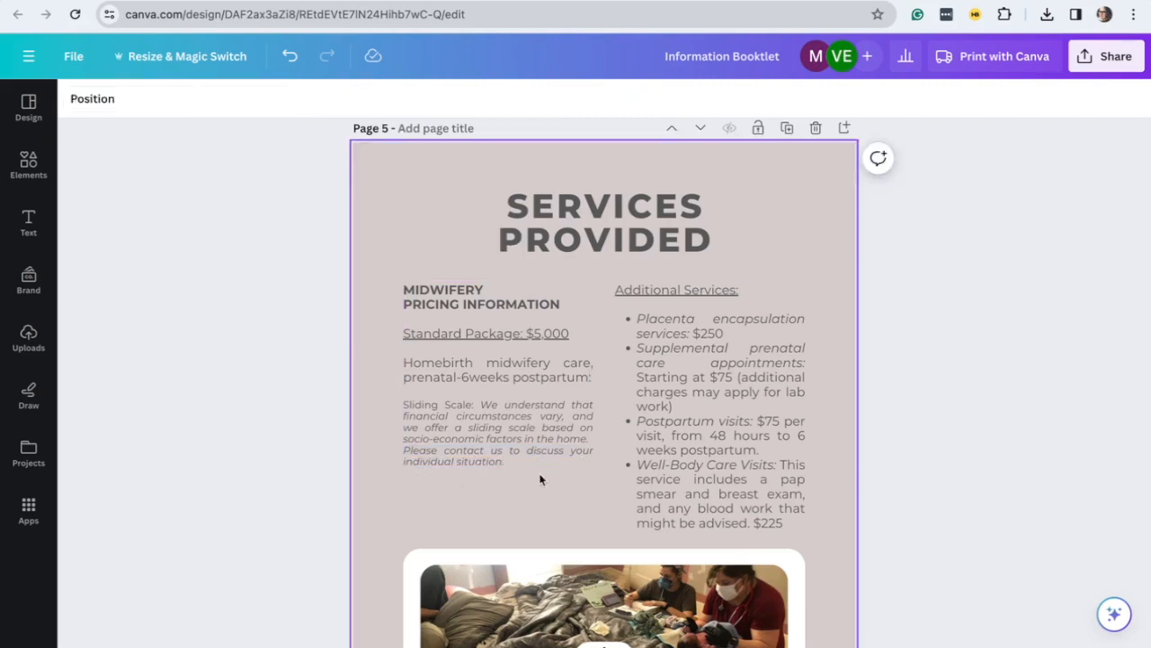
Insert a blank line before the "Please contact us" sentence in the midwifery pricing text
left_click(518, 443)
left_click(584, 442)
key("Return")
key("Return")
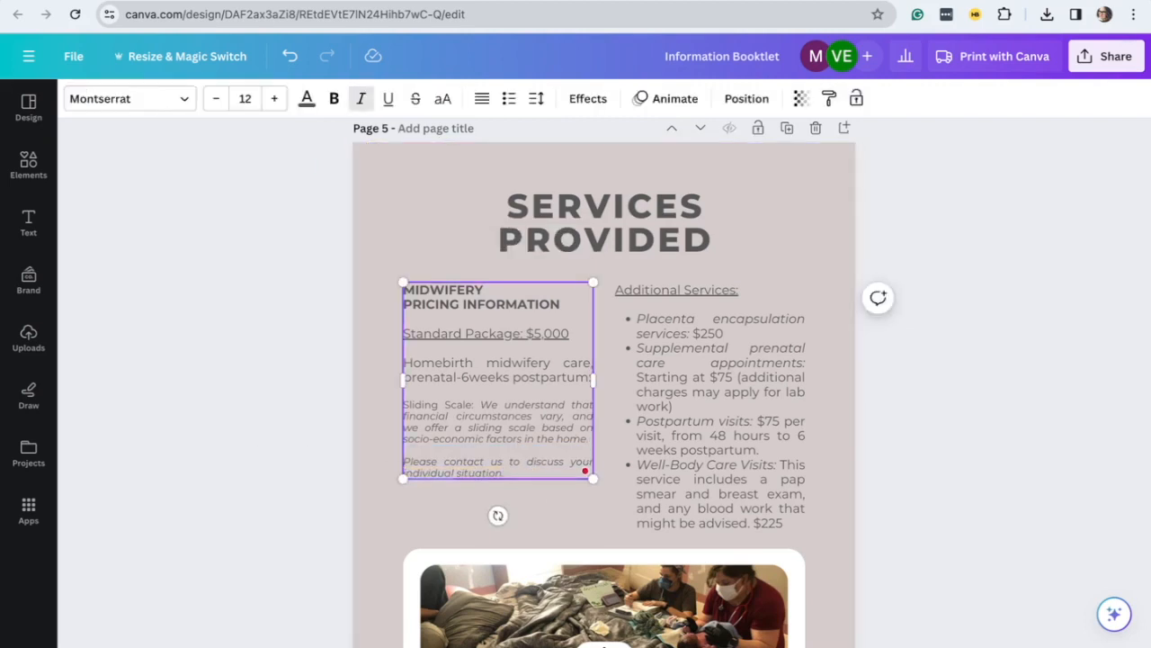
Set the font size of the "Standard Package: $5,000" line to 17
triple_click(486, 333)
left_click(273, 102)
left_click(273, 104)
left_click(327, 421)
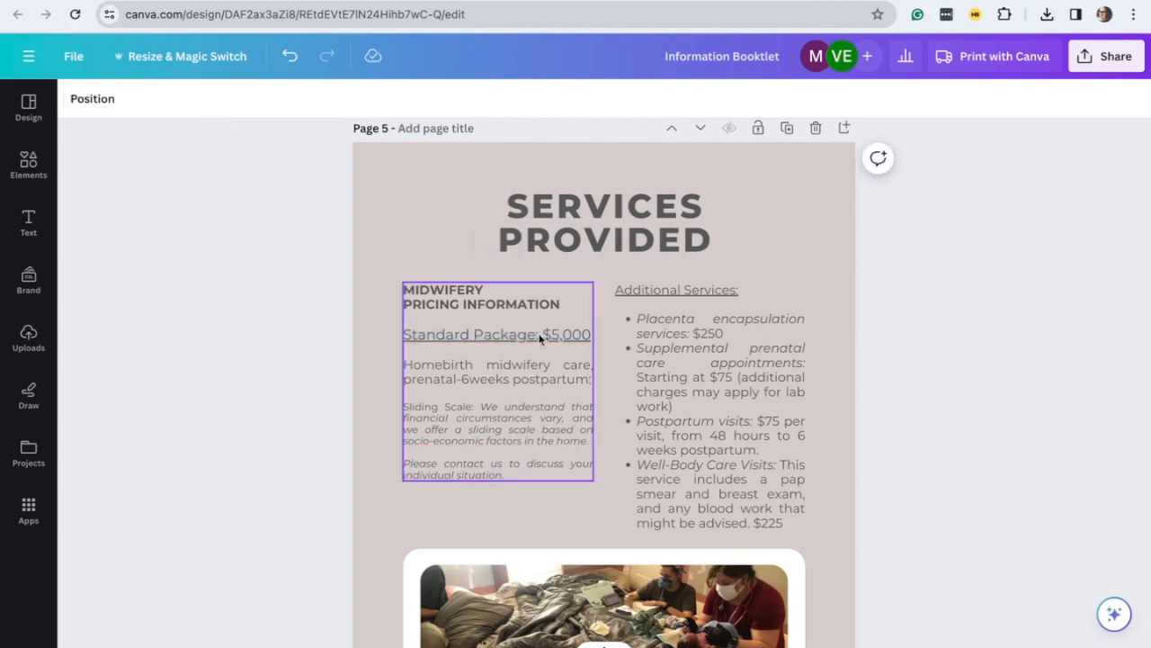
Set the font size of the two-line "Midwifery Pricing Information" heading to 19
left_click(529, 322)
triple_click(519, 306)
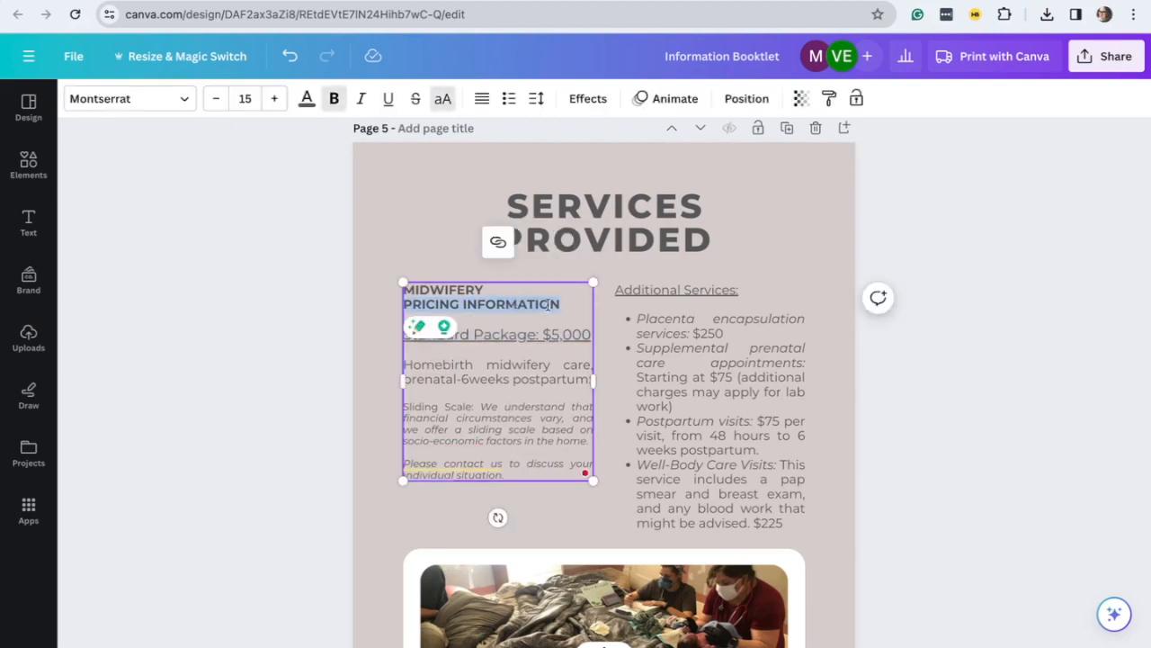
triple_click(441, 303)
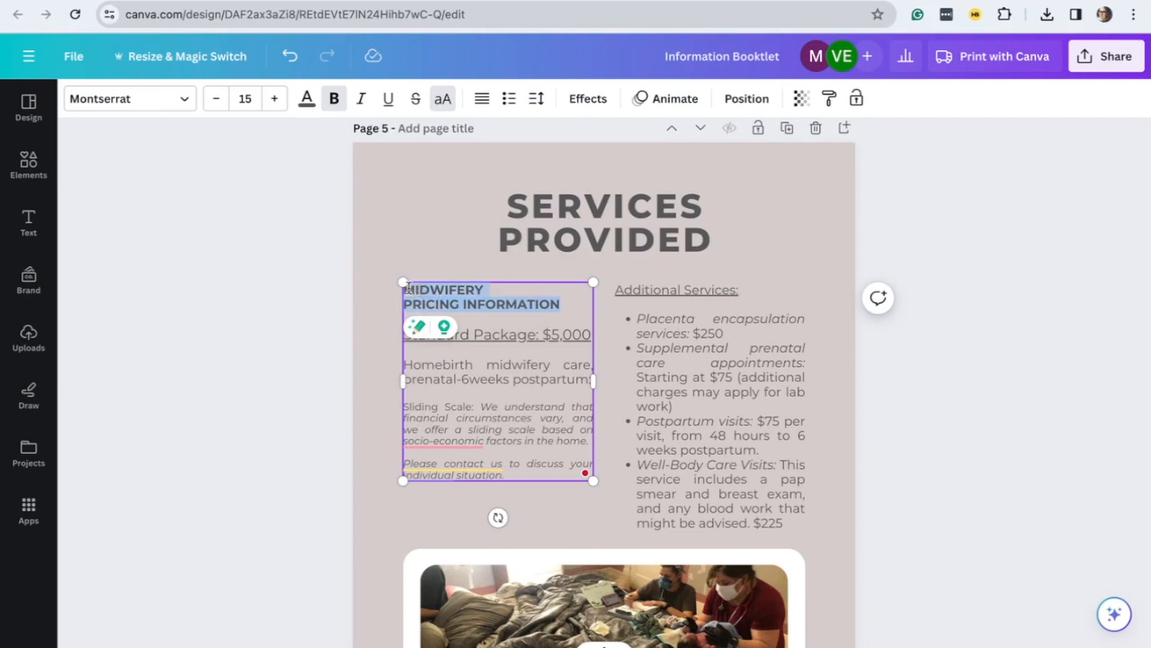
left_click(274, 98)
left_click(276, 98)
left_click(277, 100)
left_click(278, 101)
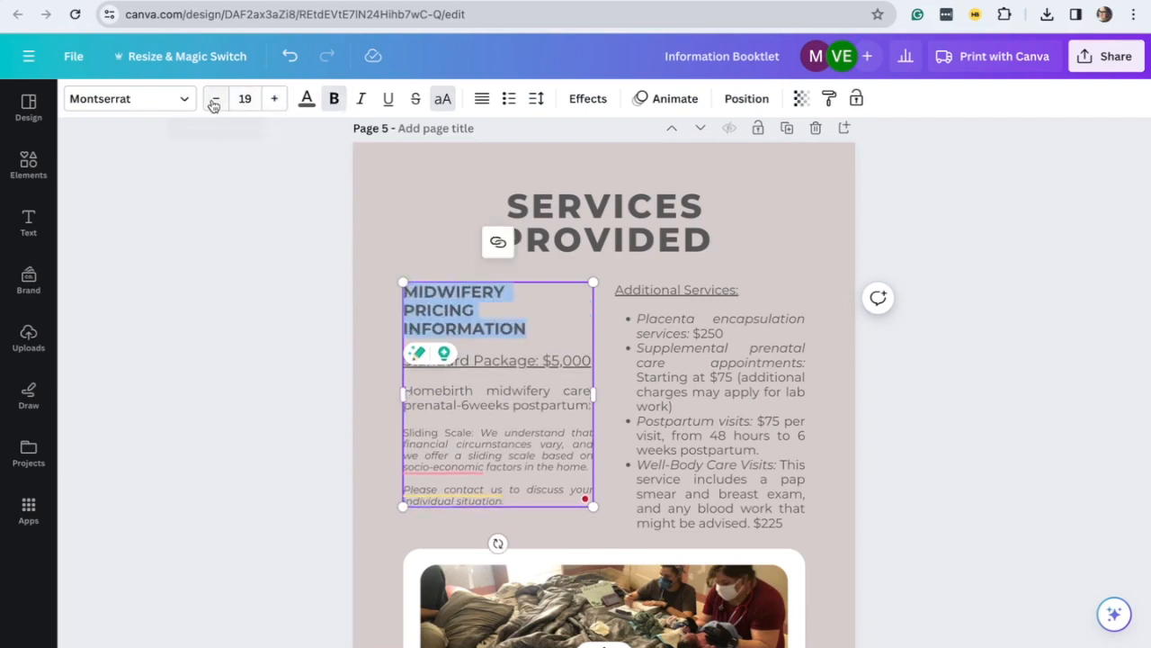
Set the "Additional Services:" heading's font size to 17 to match the "Standard Package" line
left_click(790, 418)
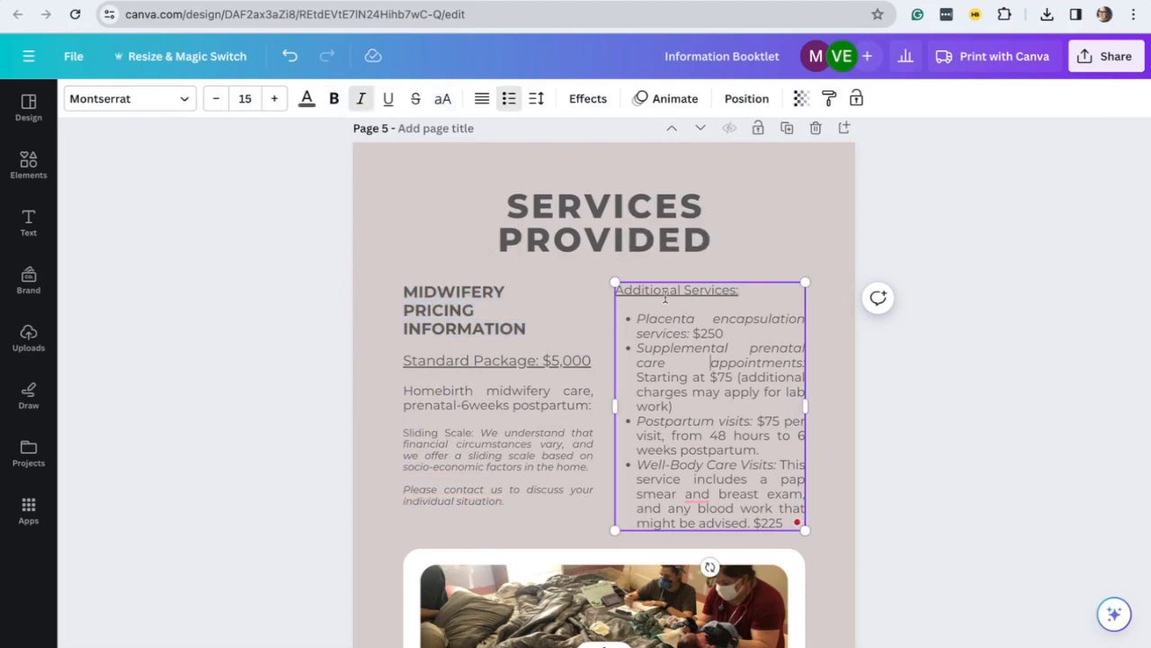
left_click(544, 361)
triple_click(544, 361)
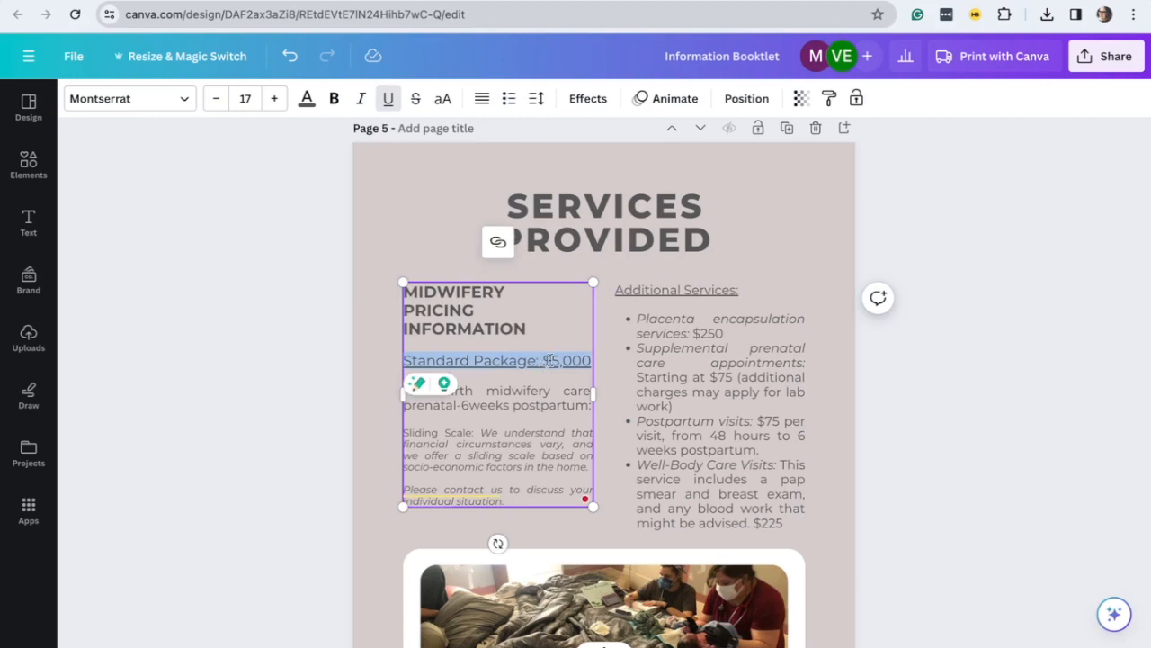
triple_click(665, 292)
left_click(274, 98)
left_click(274, 98)
left_click(197, 211)
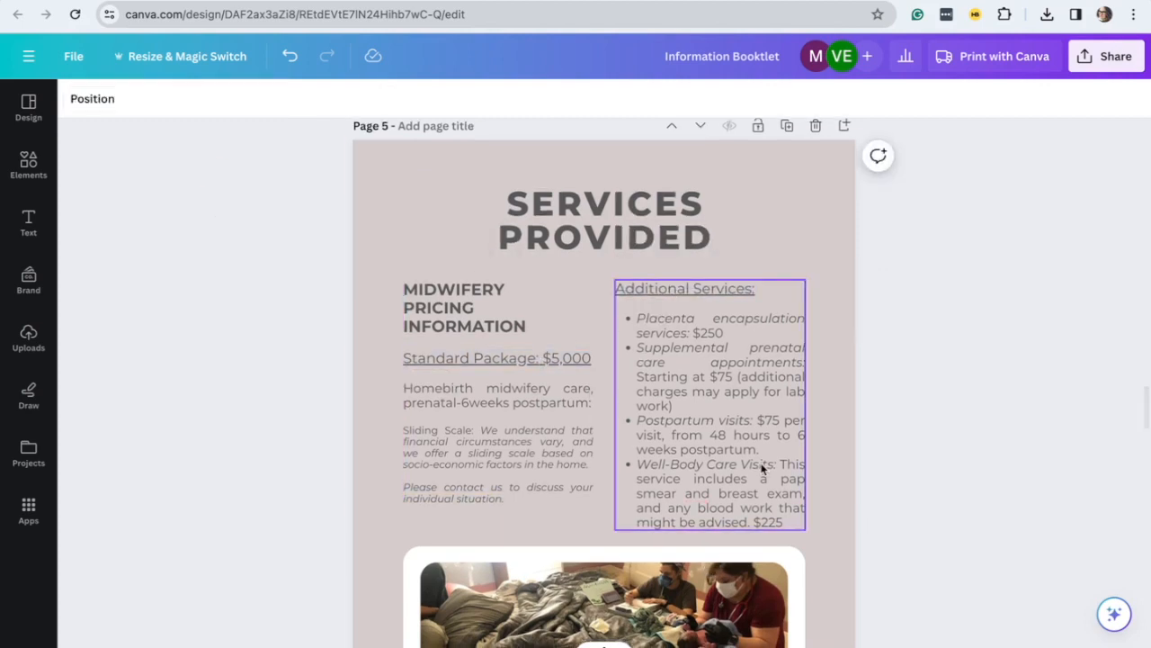
Move the photo and its white frame on page 5 slightly down, away from the text columns above
left_click(763, 466)
left_click(666, 450)
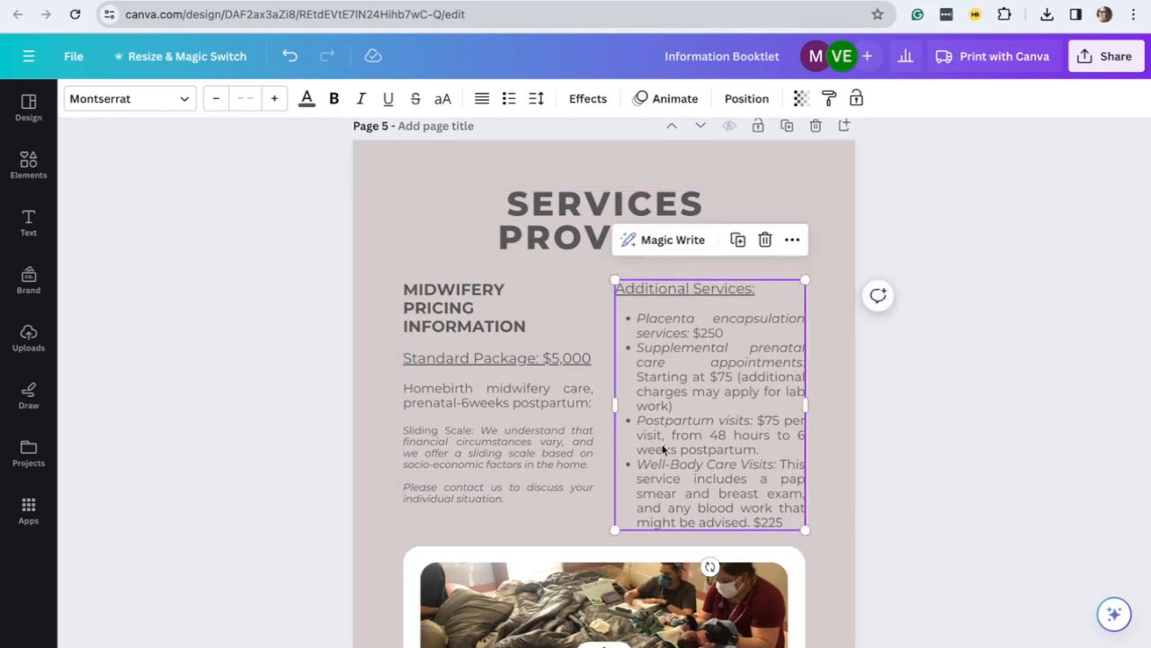
scroll(715, 361, "down", 1)
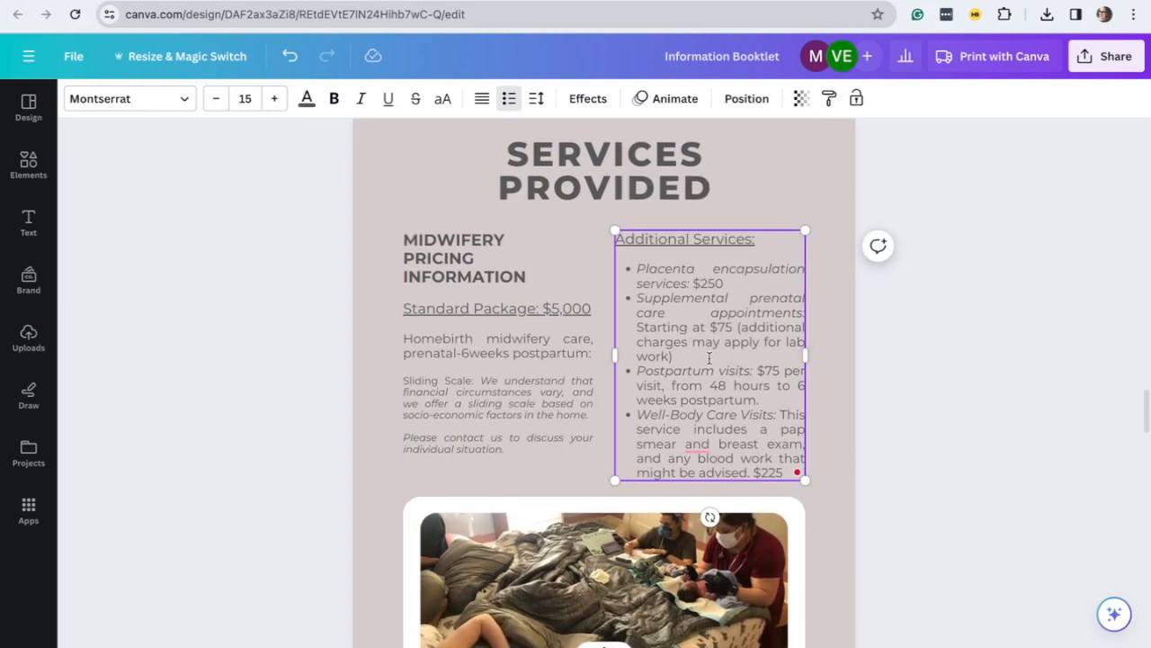
scroll(762, 455, "down", 2)
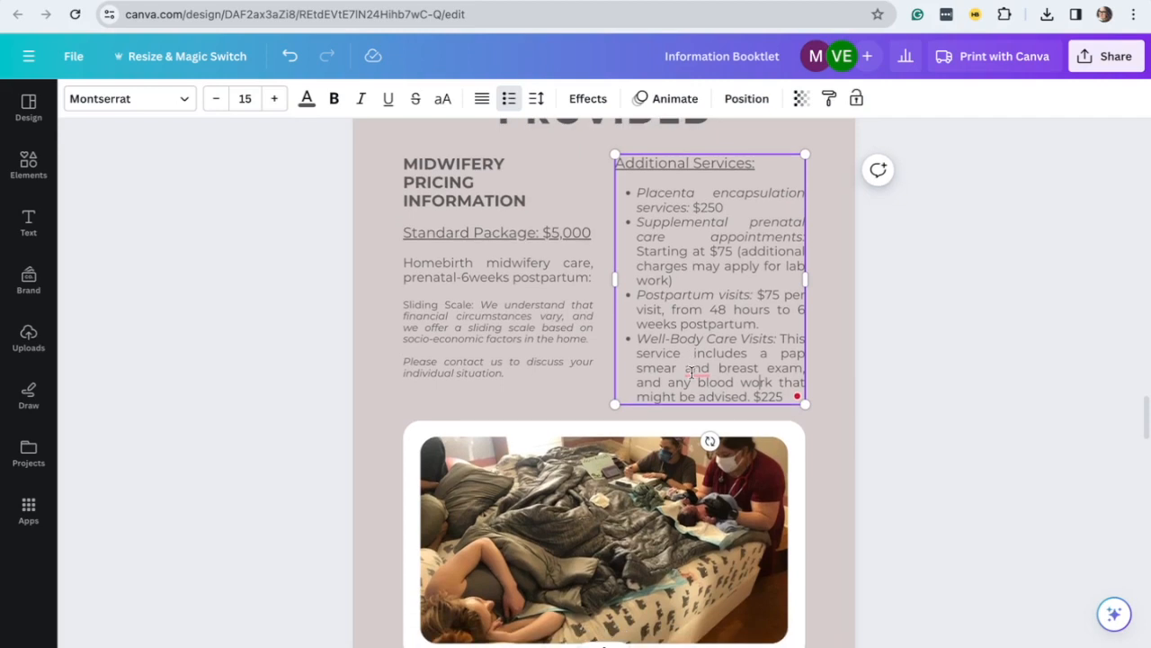
scroll(673, 370, "down", 4)
left_click(672, 369)
left_click_drag(768, 518, 736, 379)
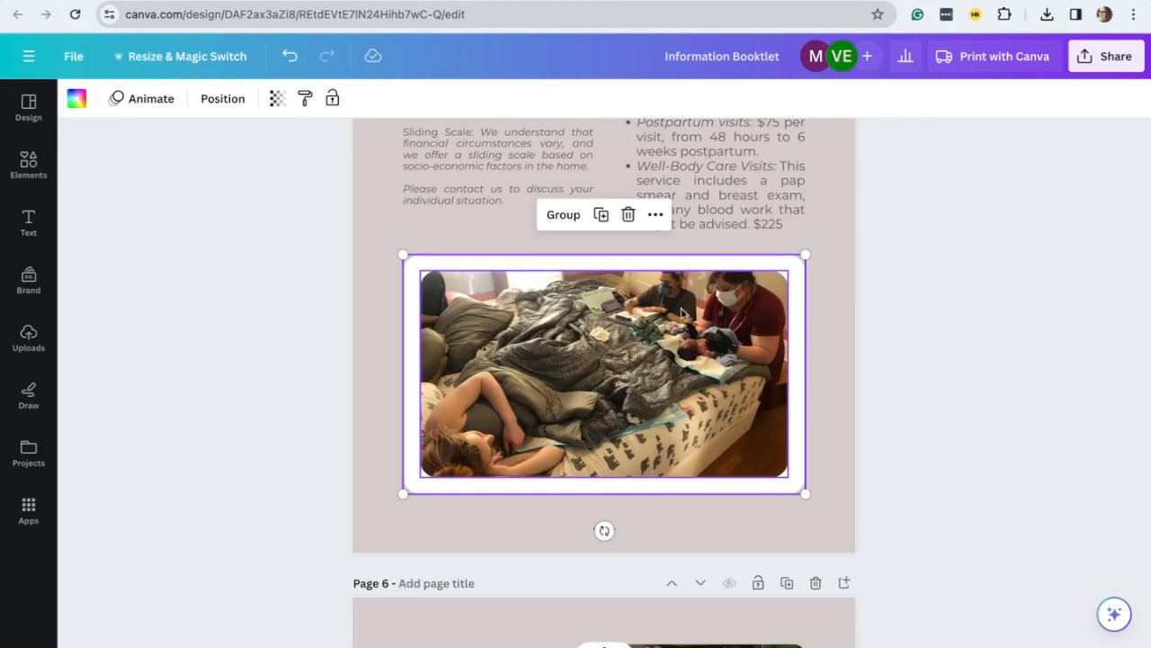
left_click(922, 501)
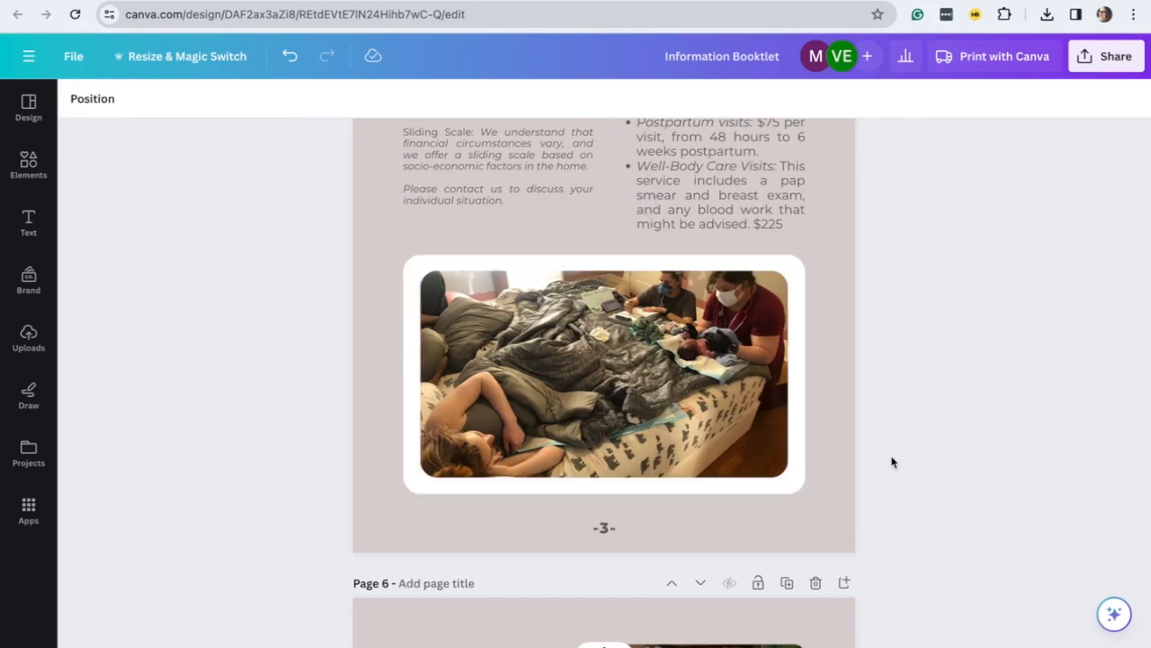
Duplicate page 6, which holds the pregnancy, labor and postpartum sections
scroll(892, 462, "down", 5)
scroll(893, 462, "down", 5)
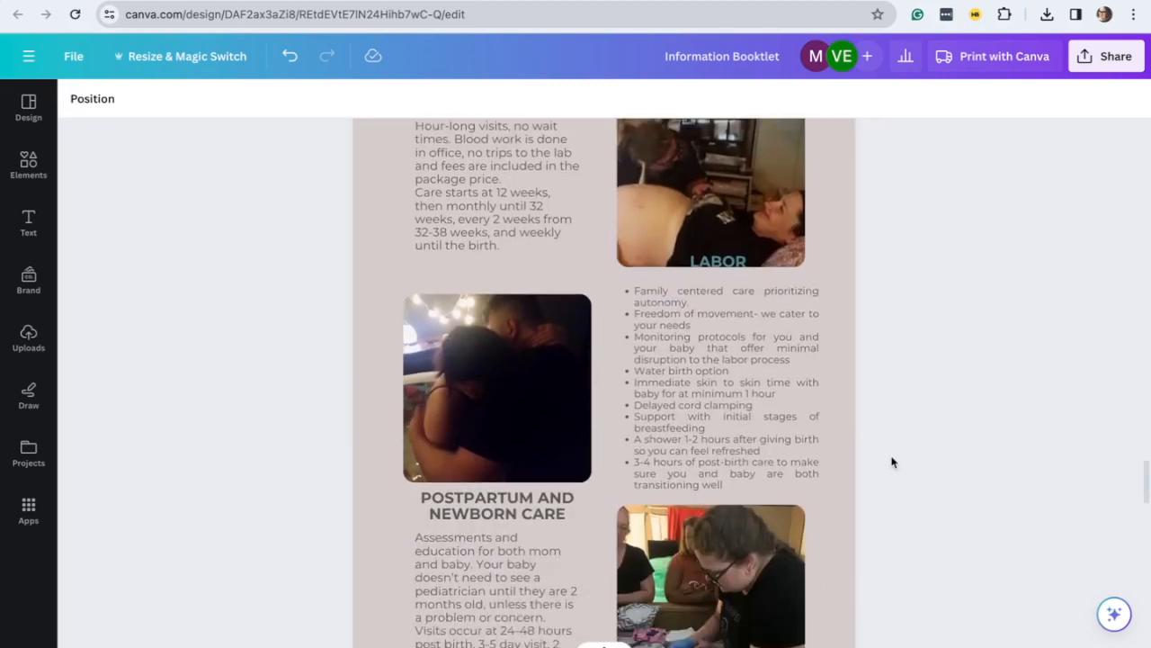
scroll(892, 462, "up", 3)
scroll(892, 462, "up", 2)
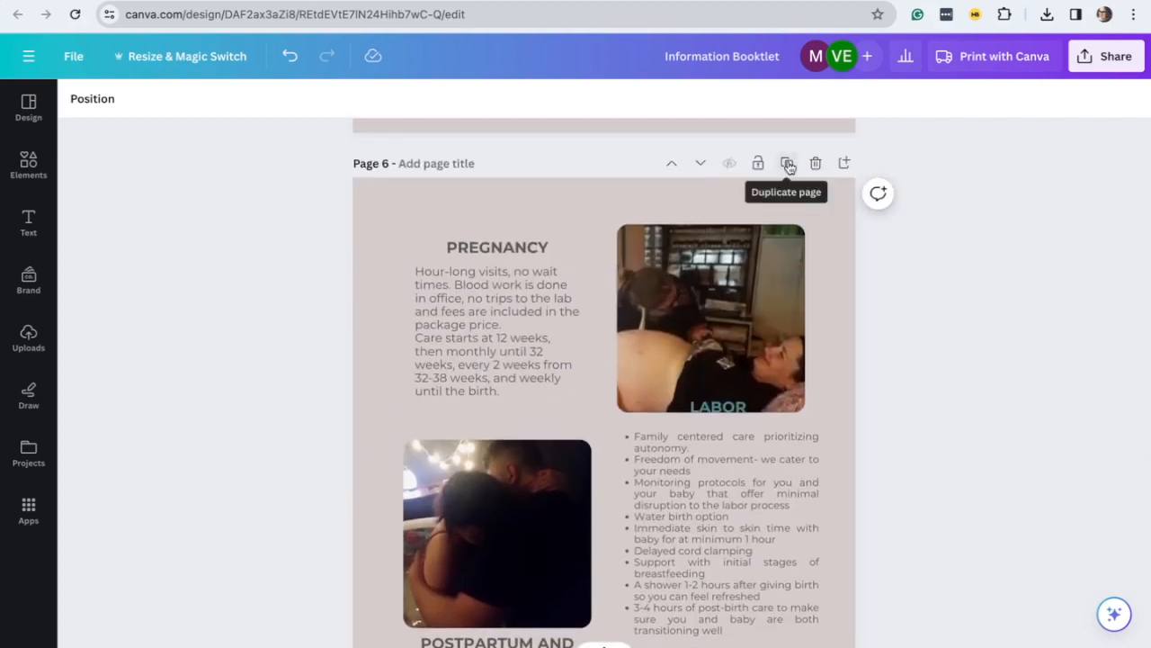
left_click(787, 164)
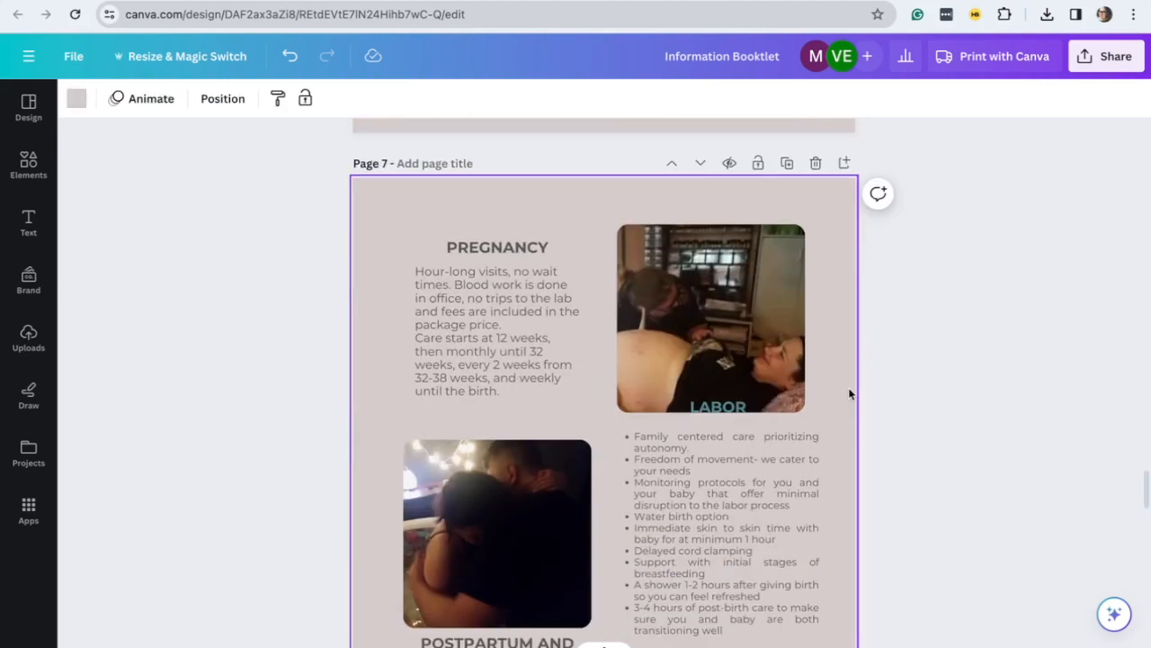
scroll(851, 393, "down", 3)
scroll(851, 393, "up", 6)
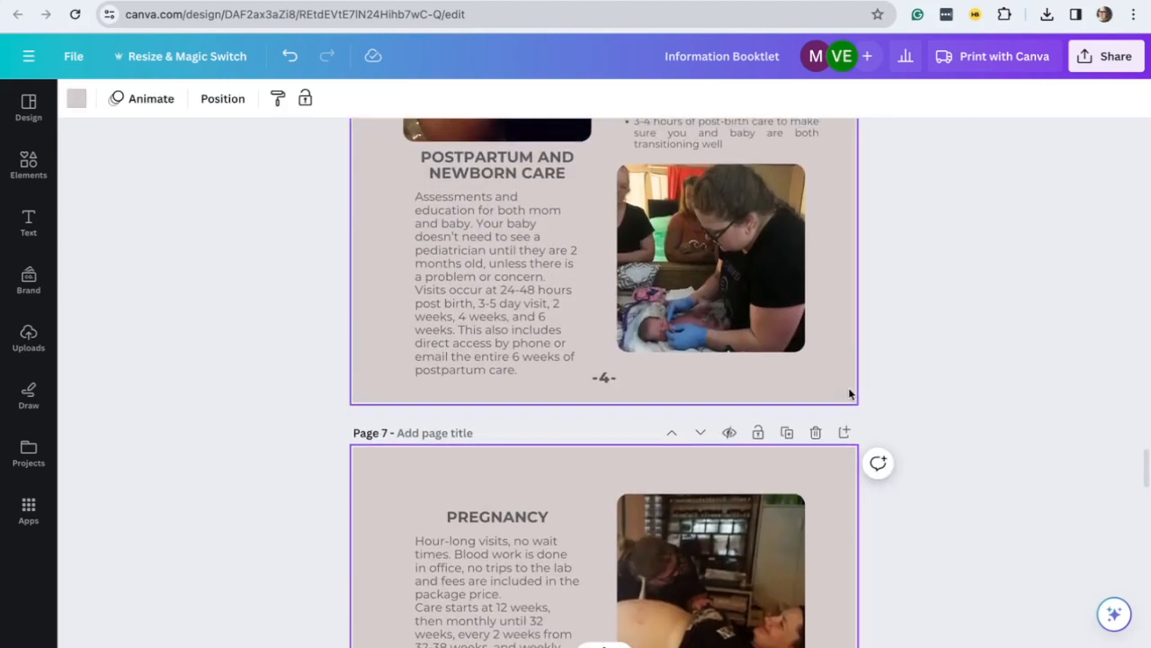
Check the page order in the overview of all pages, and review the text and photos on the duplicated page
left_click(1067, 641)
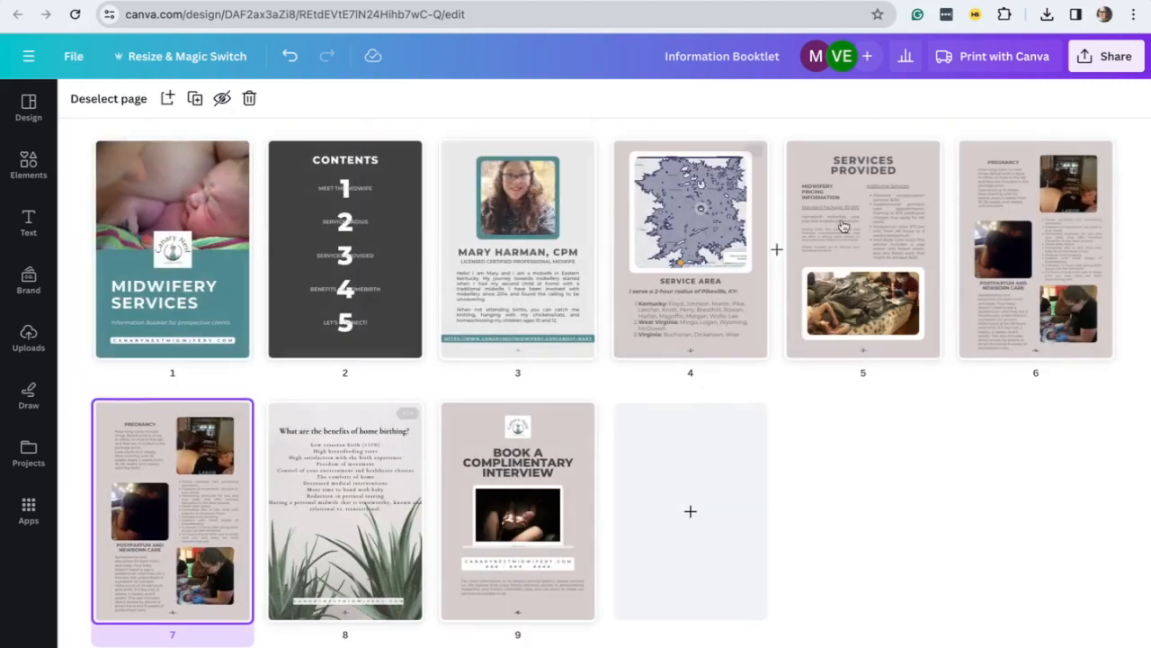
left_click(1068, 641)
scroll(816, 272, "up", 3)
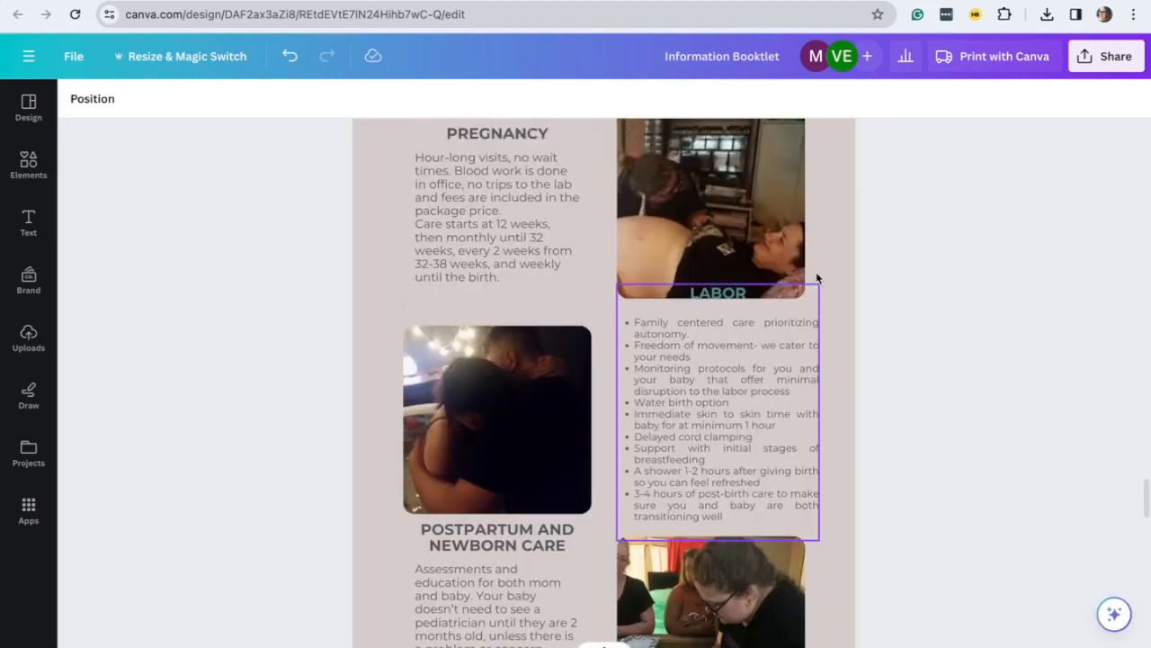
scroll(816, 357, "down", 3)
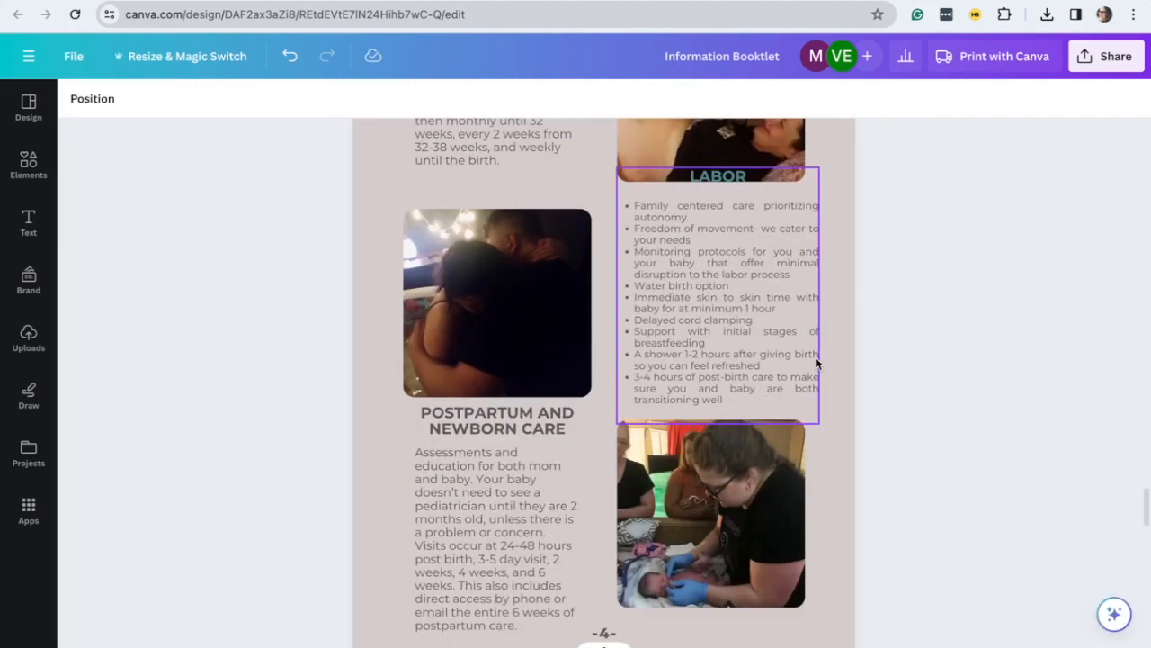
scroll(816, 358, "up", 4)
scroll(816, 357, "down", 4)
scroll(816, 357, "up", 3)
scroll(816, 358, "down", 2)
scroll(816, 357, "down", 6)
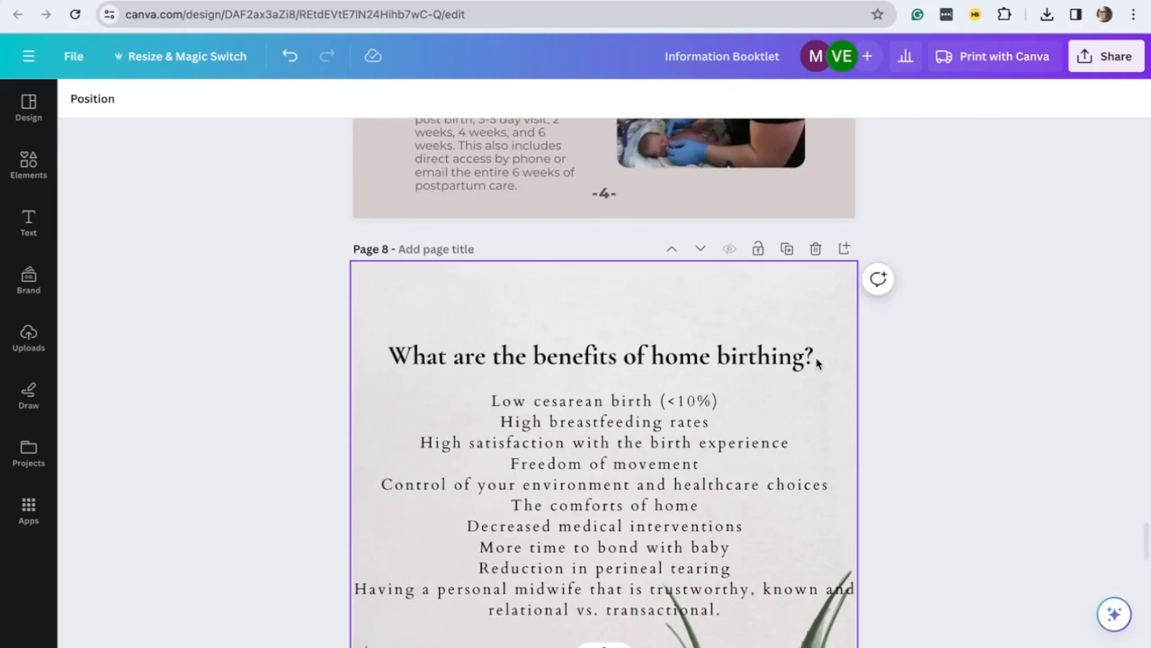
Set the font size of the whole home birthing benefits list on page 8 to 17
scroll(815, 357, "down", 4)
scroll(816, 362, "up", 2)
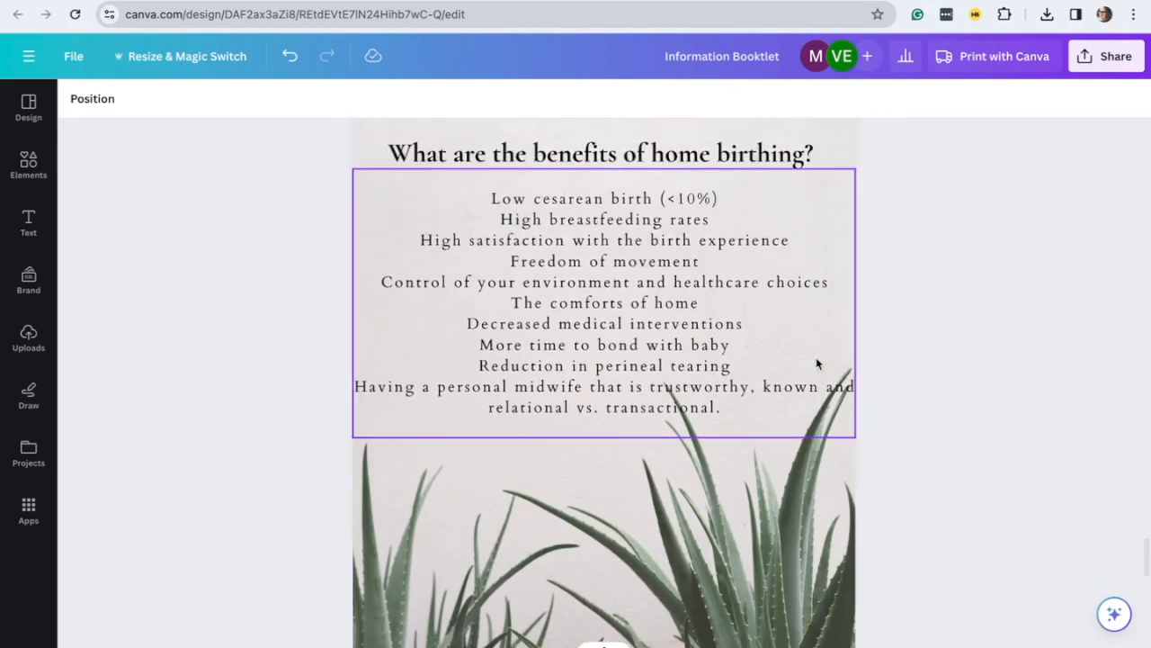
left_click(736, 336)
triple_click(724, 389)
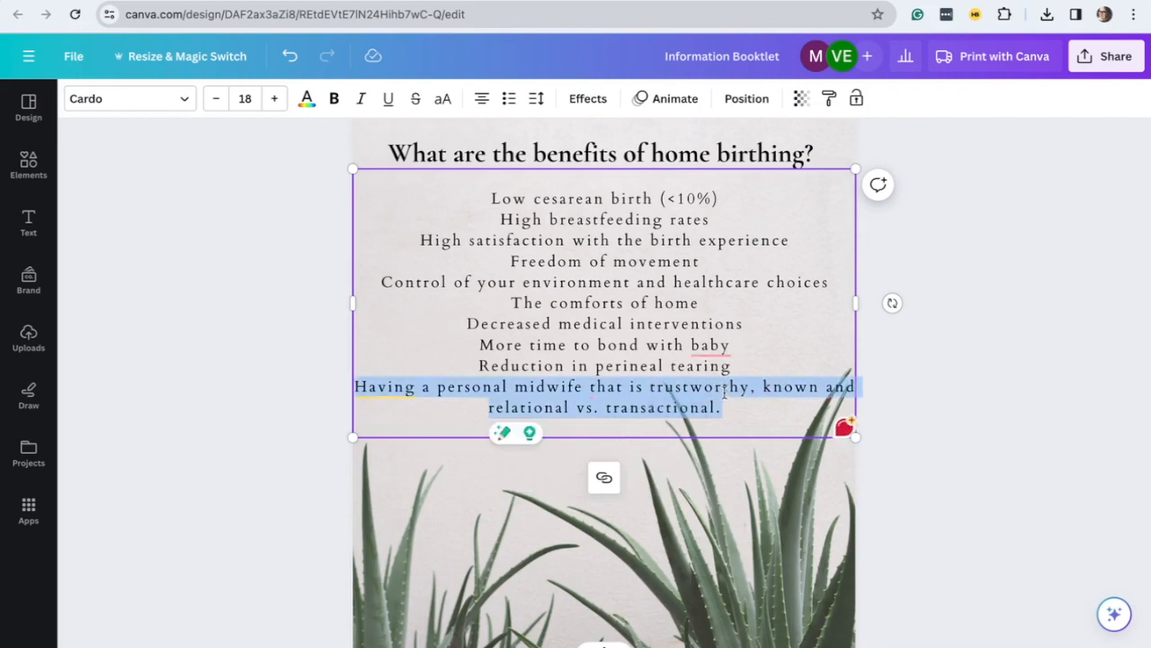
left_click(473, 167, "shift")
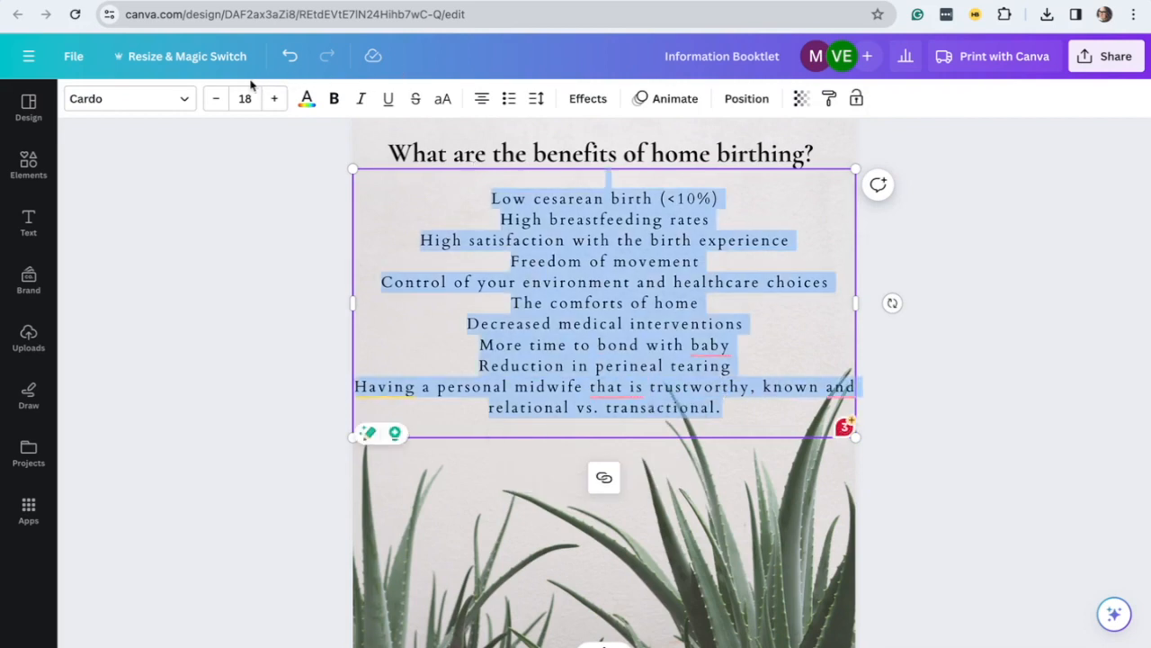
left_click(216, 99)
Narrow the benefits list's text box to about the width of its heading and centre it on the page
left_click_drag(861, 291, 779, 300)
left_click(974, 381)
left_click_drag(620, 348, 662, 353)
scroll(662, 353, "up", 2)
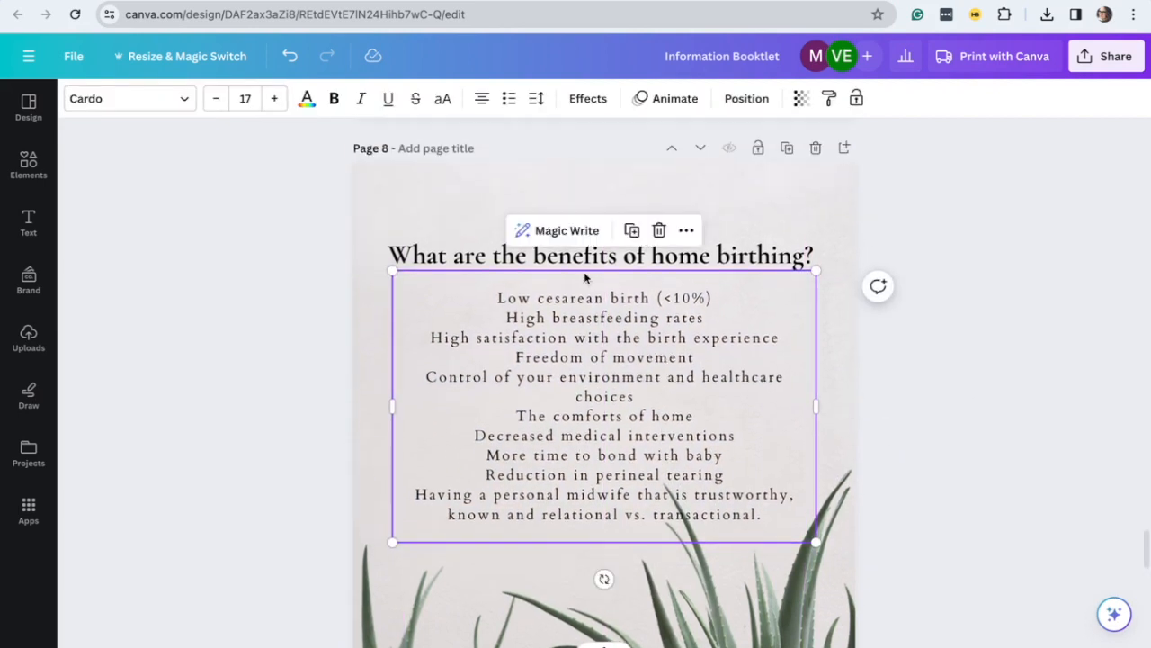
left_click(584, 258)
left_click(591, 298)
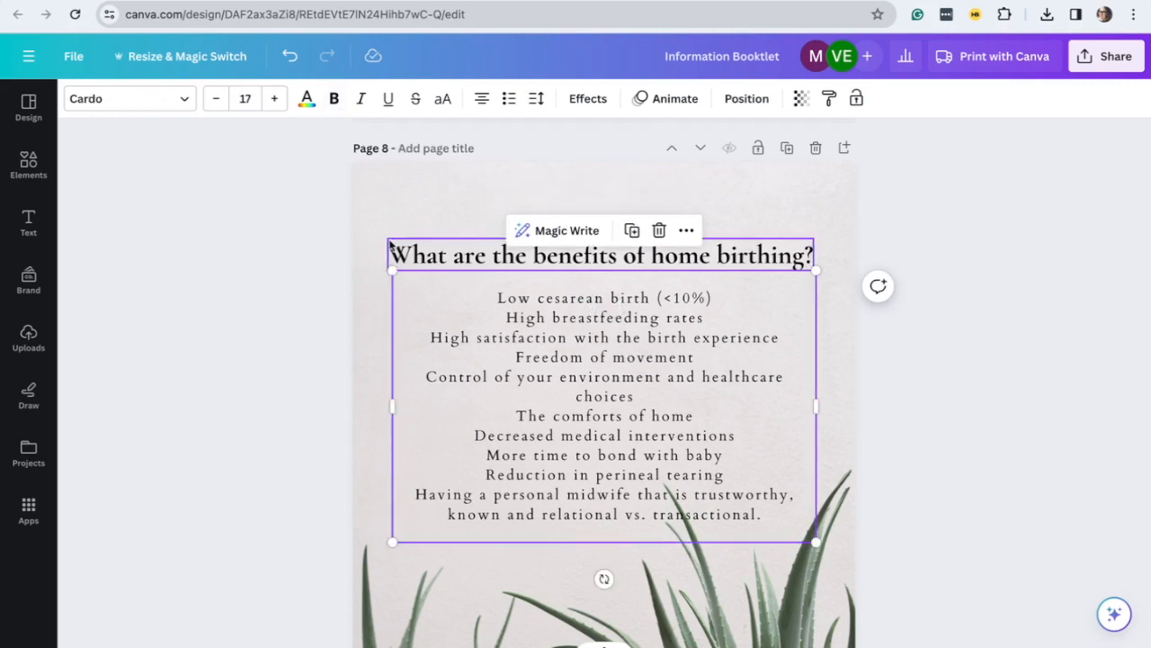
Compare the fonts and sizes of page 8's heading and benefits list with the newborn care text on the page before
left_click(455, 267)
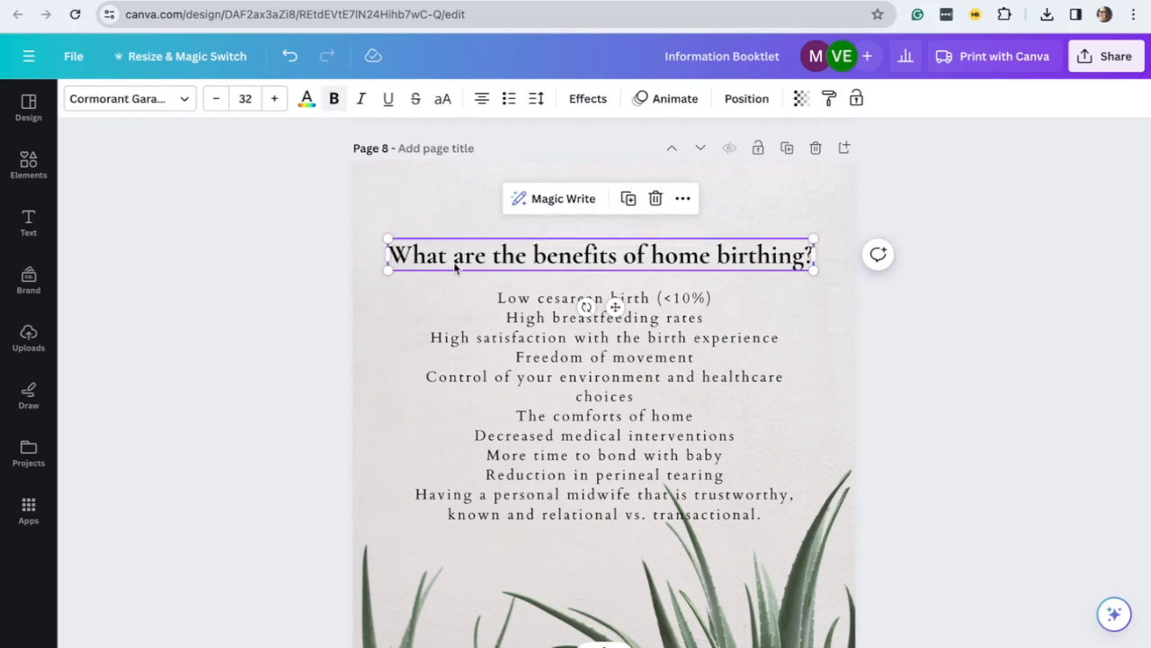
left_click(86, 106)
key("Escape")
scroll(540, 404, "up", 15)
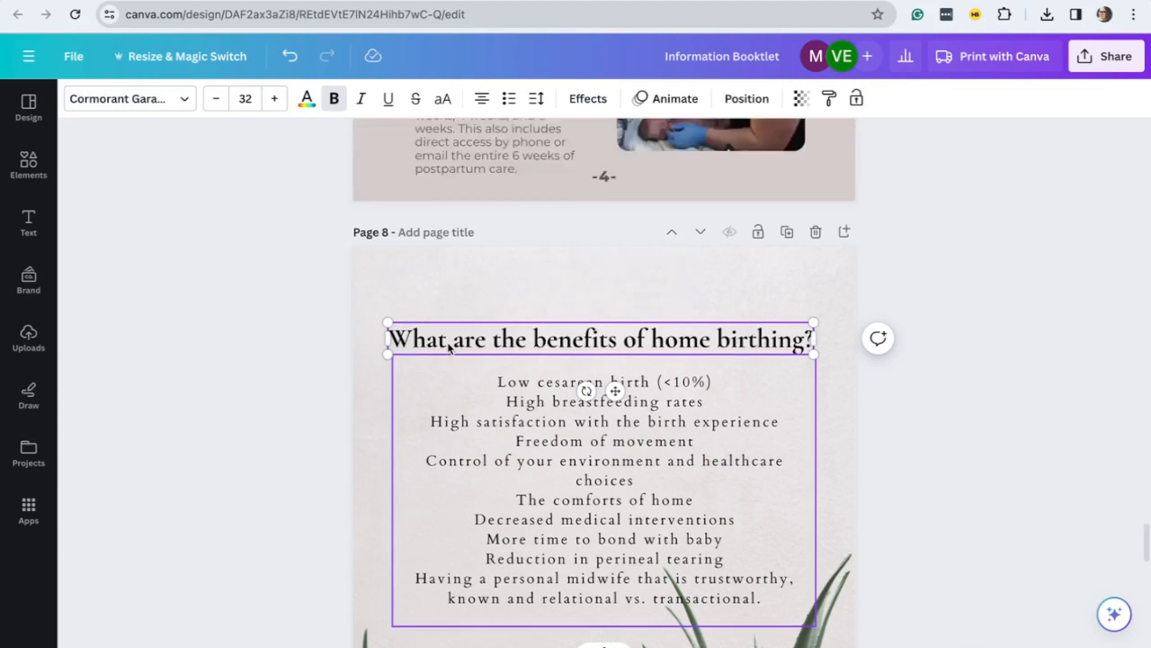
left_click(502, 498)
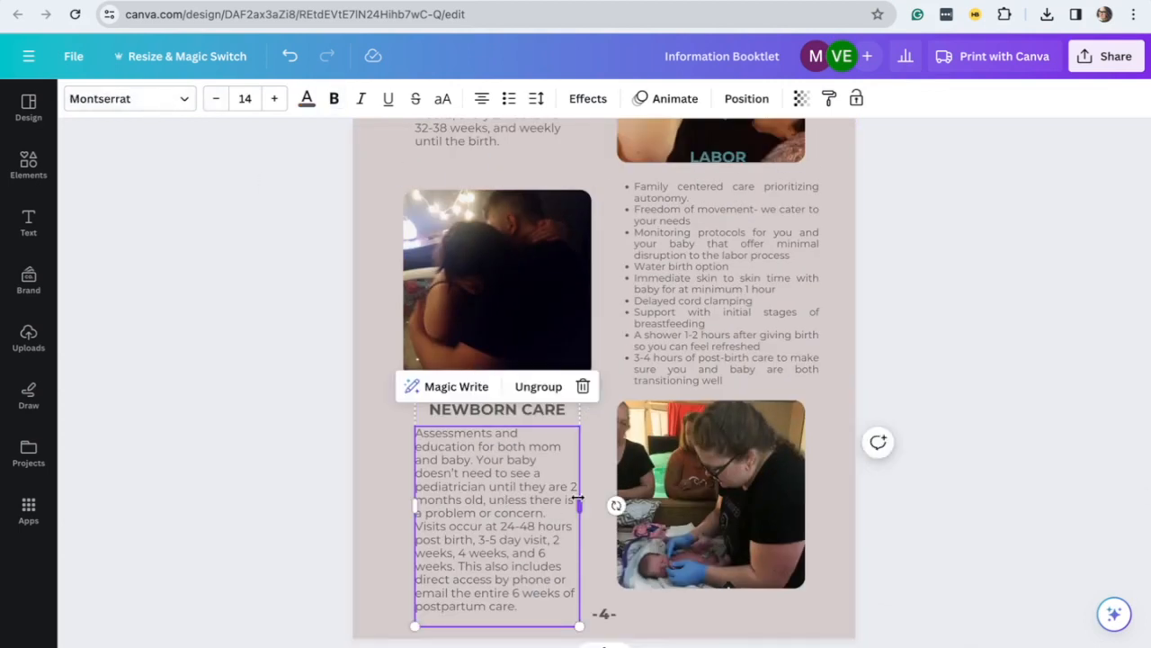
scroll(578, 497, "down", 7)
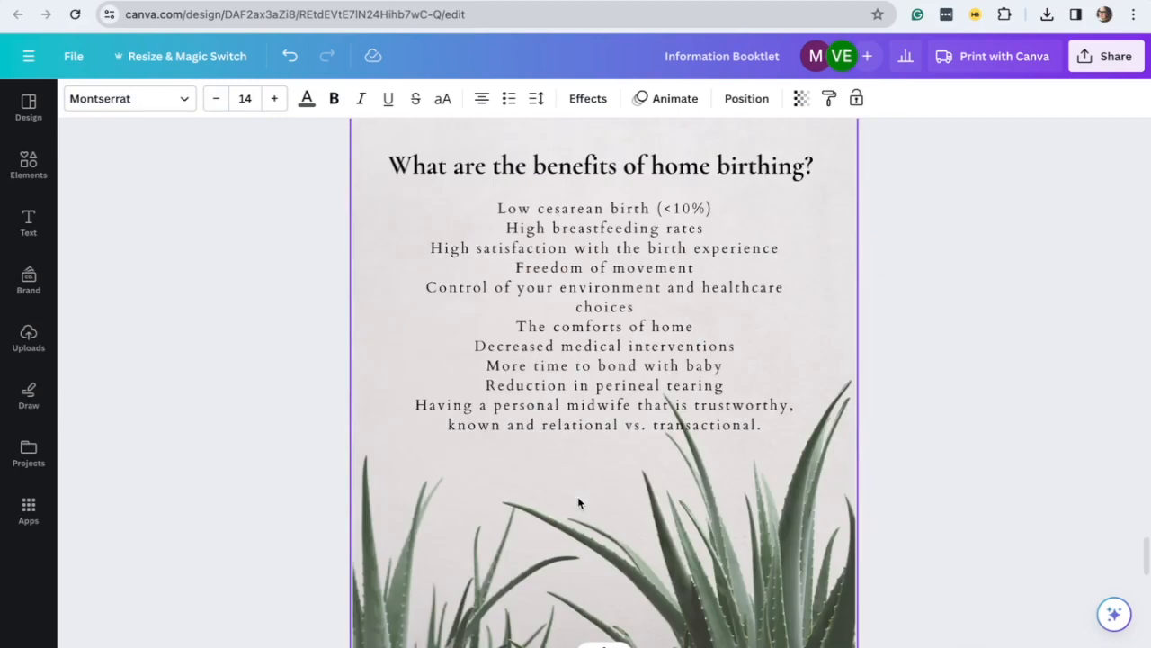
left_click(573, 334)
left_click(618, 405)
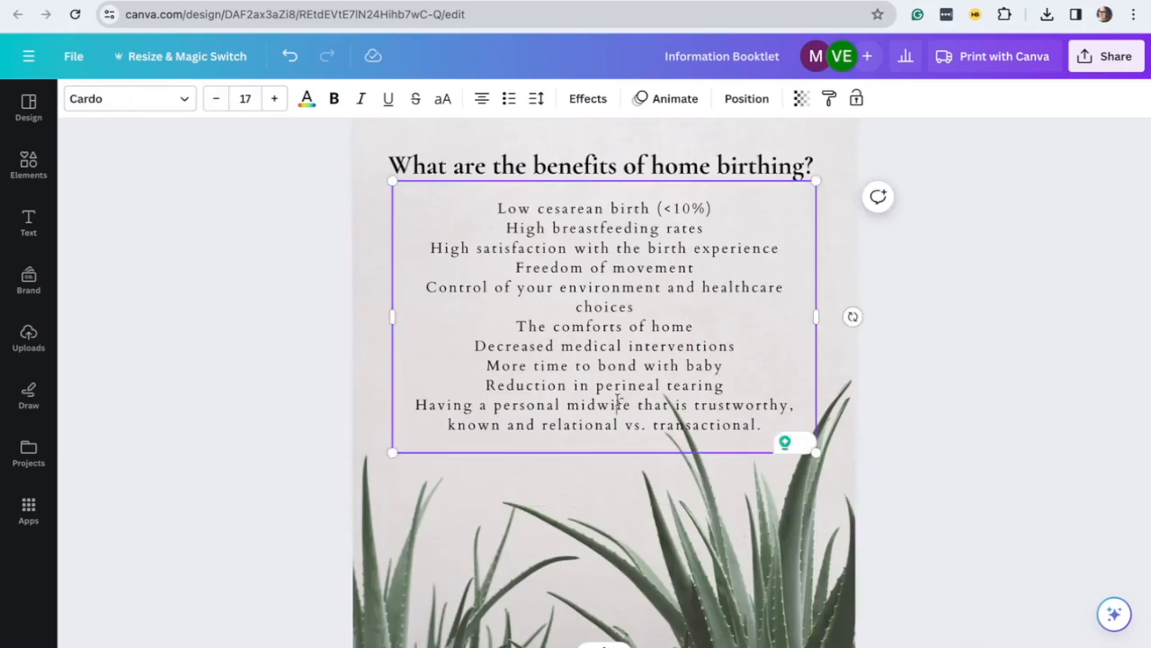
left_click(526, 160)
left_click(540, 333)
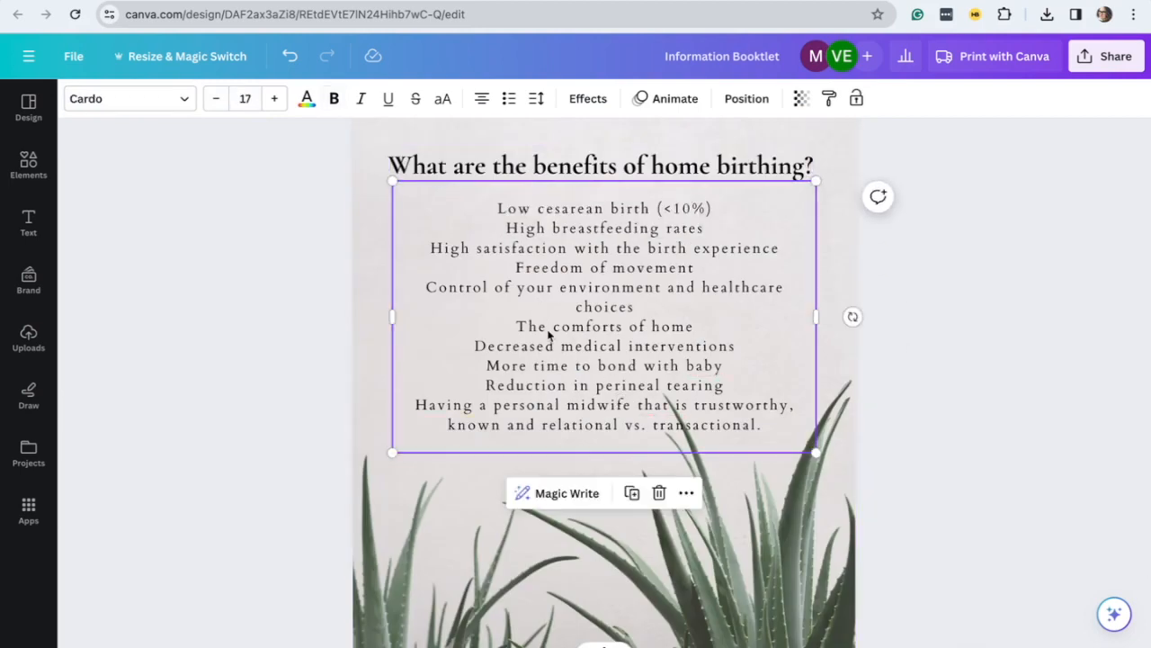
scroll(549, 334, "up", 1)
left_click(441, 254)
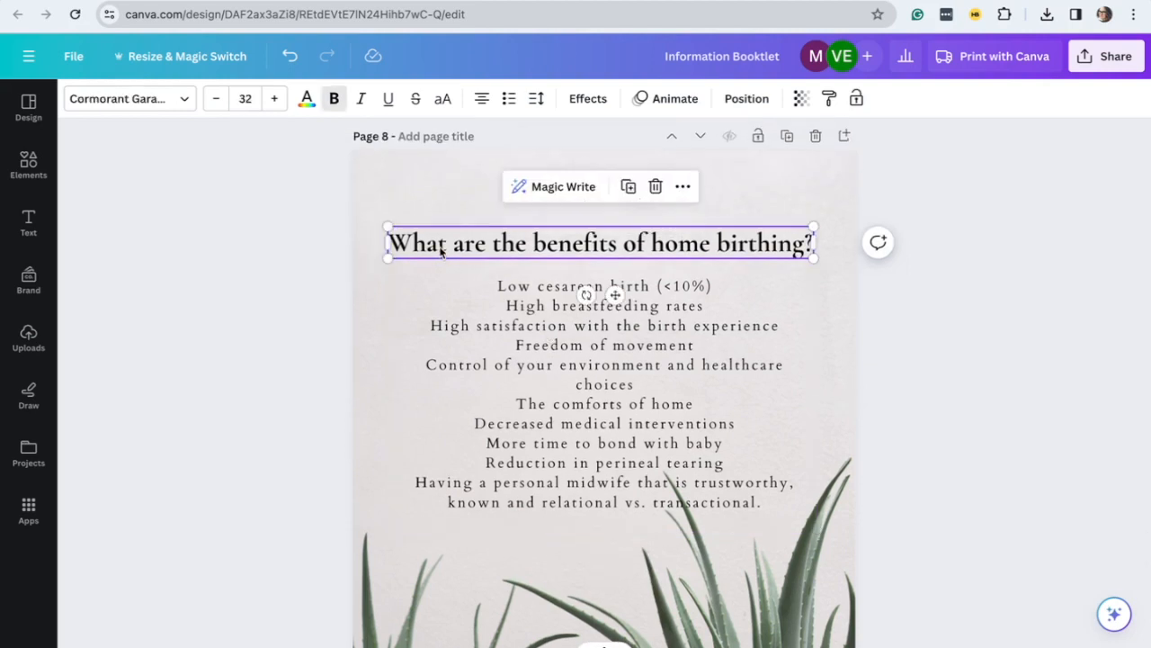
Set the font of the page 9 heading BOOK A COMPLIMENTARY INTERVIEW to Cardo
scroll(440, 252, "down", 8)
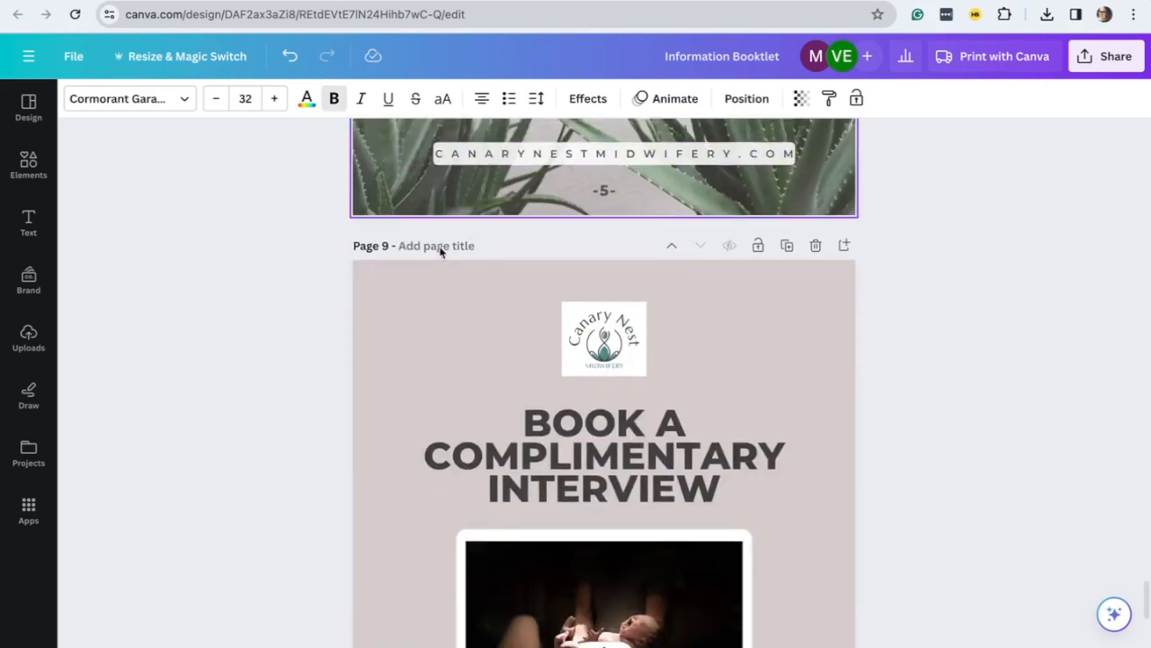
left_click(545, 365)
left_click(106, 98)
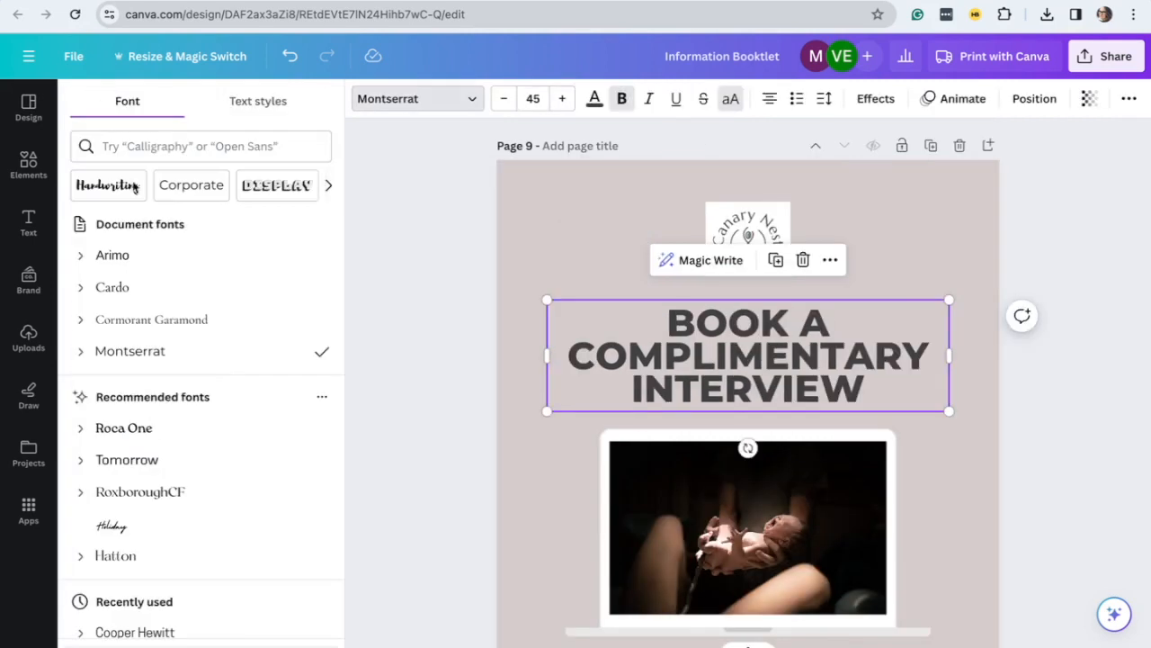
left_click(149, 288)
Try Cardo and Cormorant Garamond as the font of the cover title MIDWIFERY SERVICES
scroll(563, 404, "down", 1)
scroll(563, 404, "up", 20)
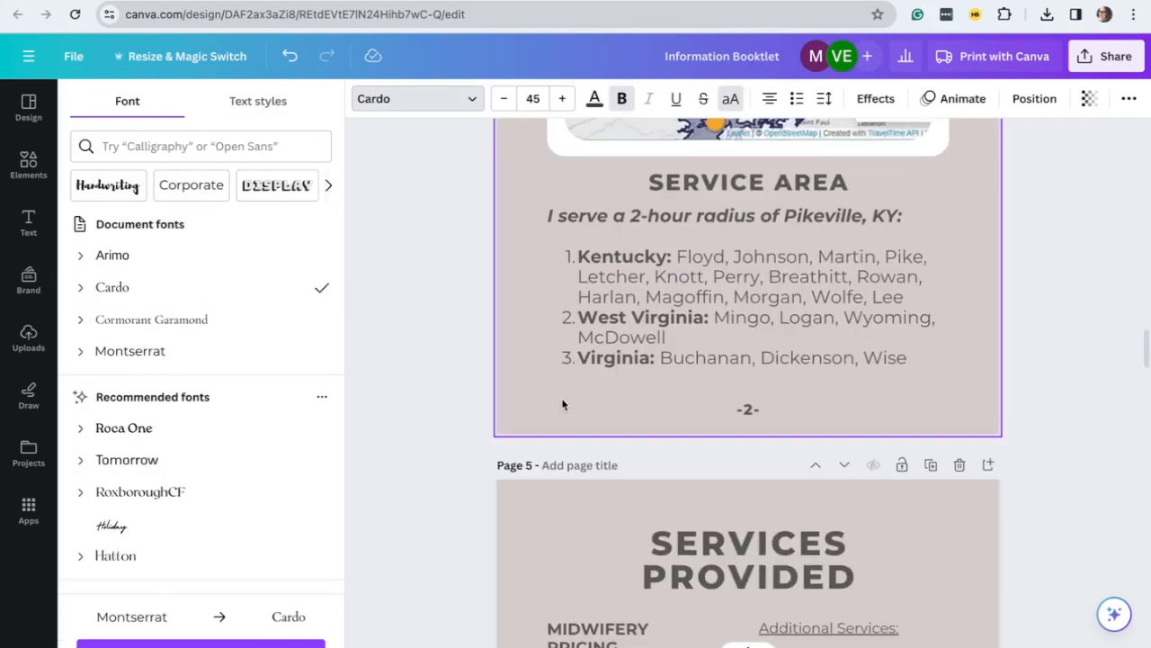
scroll(563, 403, "up", 15)
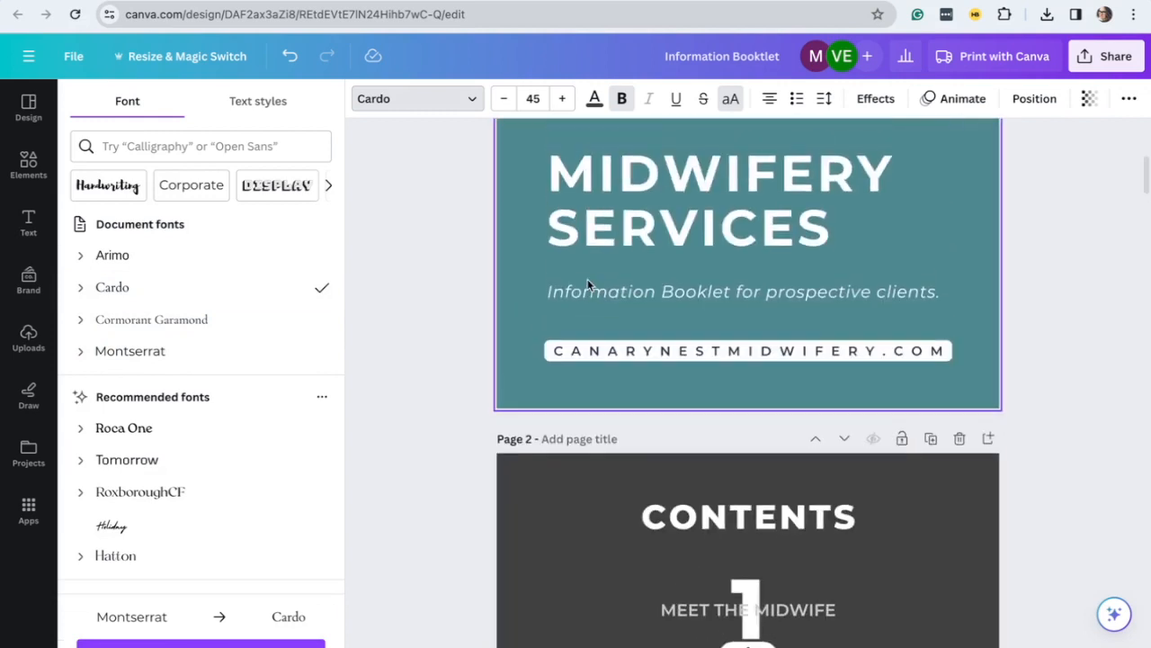
left_click(589, 297)
double_click(602, 342)
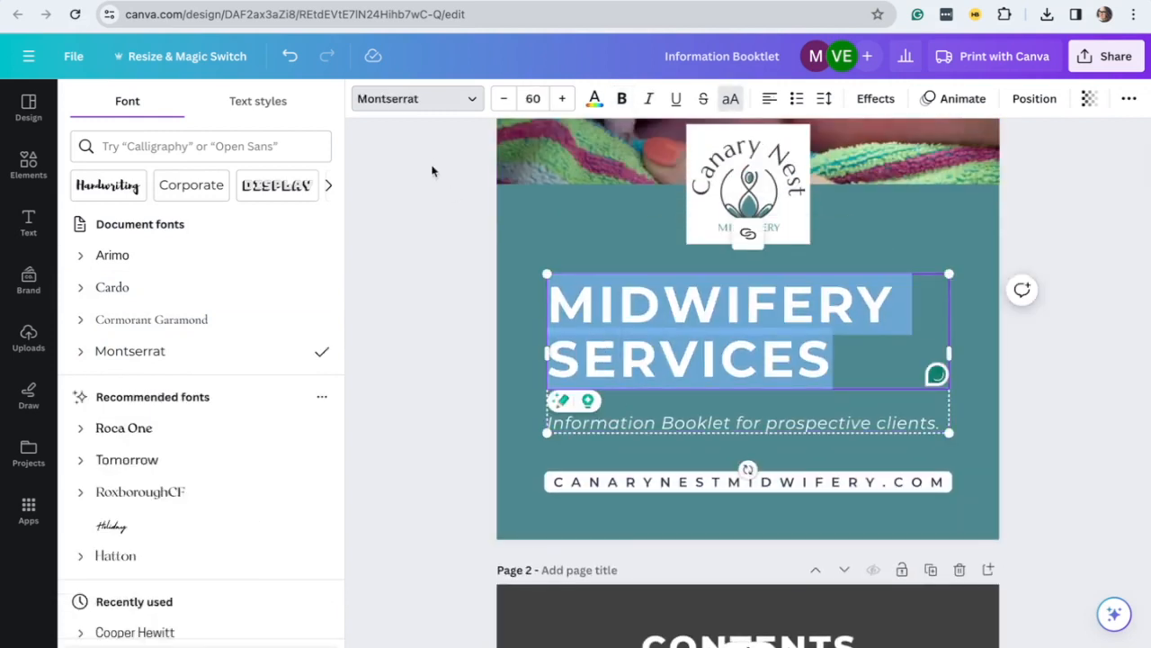
left_click(411, 99)
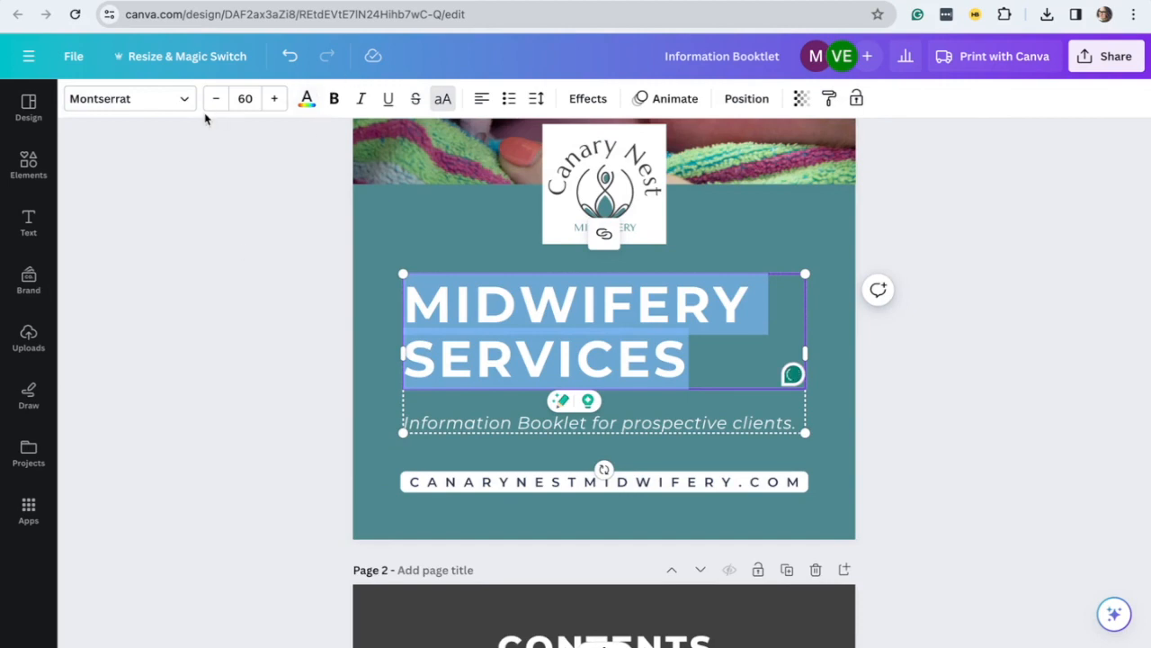
left_click(180, 99)
left_click(144, 295)
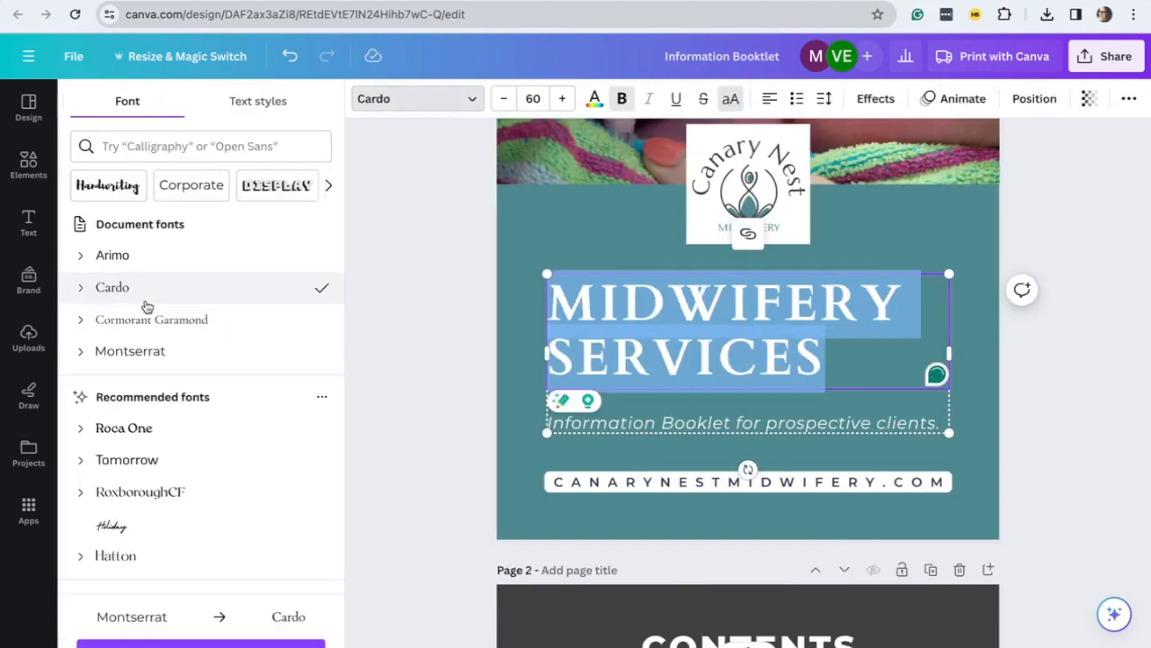
left_click(158, 321)
left_click(361, 323)
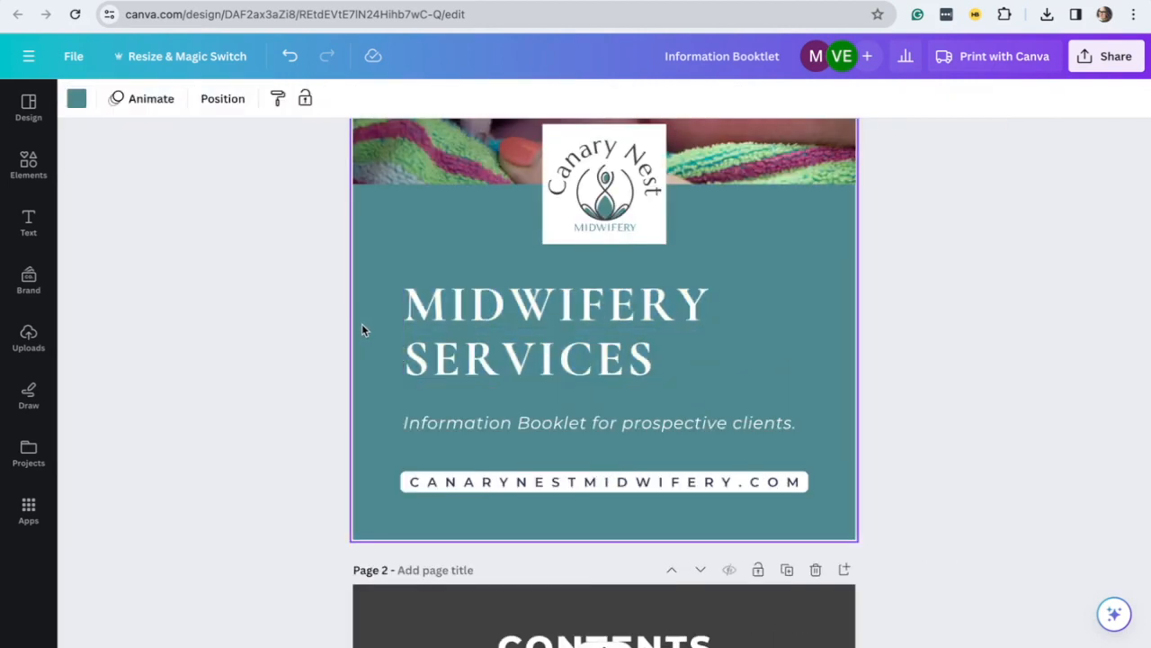
Set the font of the whole cover title back to Montserrat
left_click(558, 368)
key("super+a")
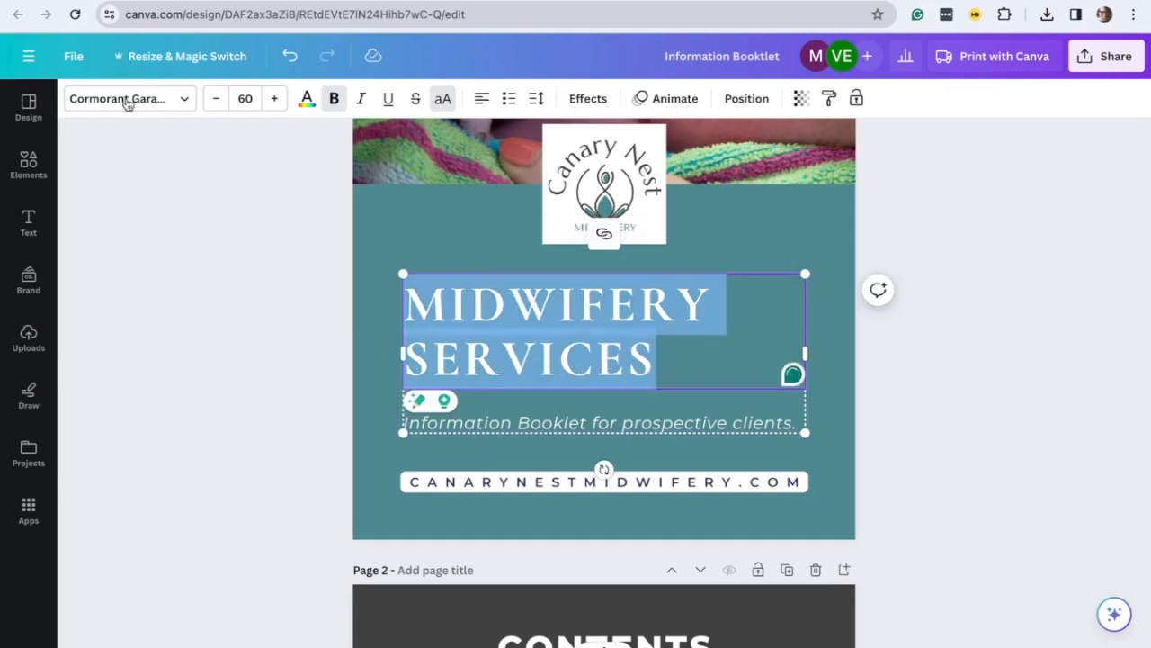
left_click(128, 99)
left_click(144, 351)
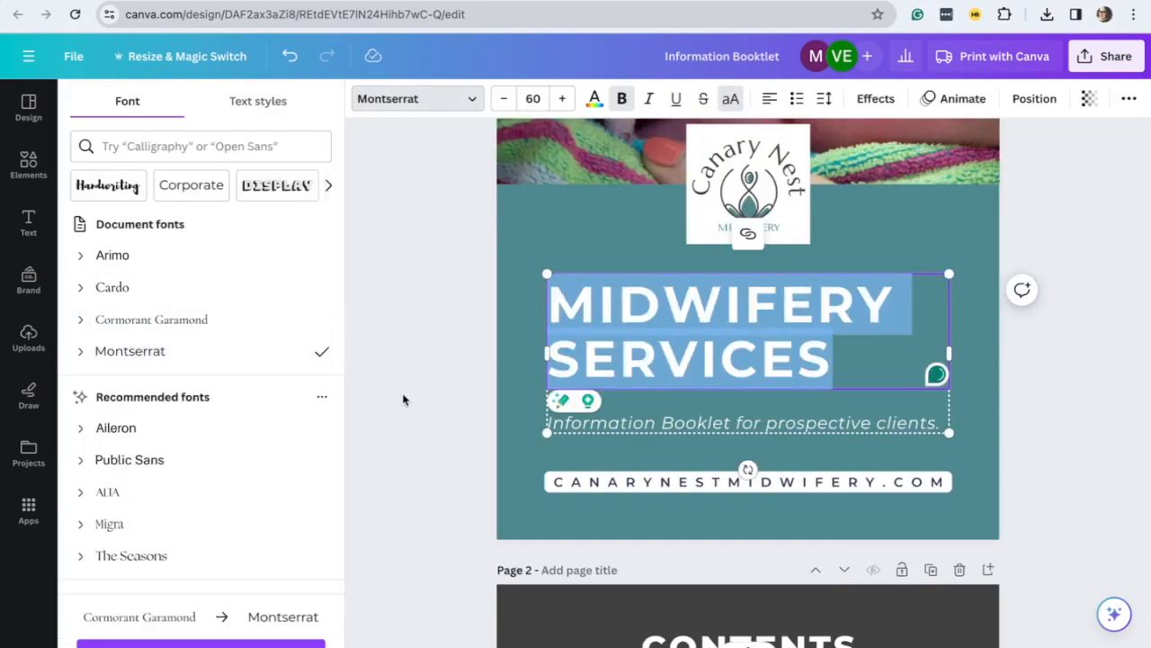
Move the italic pricing and contact paragraph on page 9 so that it is centred and lines up with the heading's text box
scroll(403, 400, "down", 20)
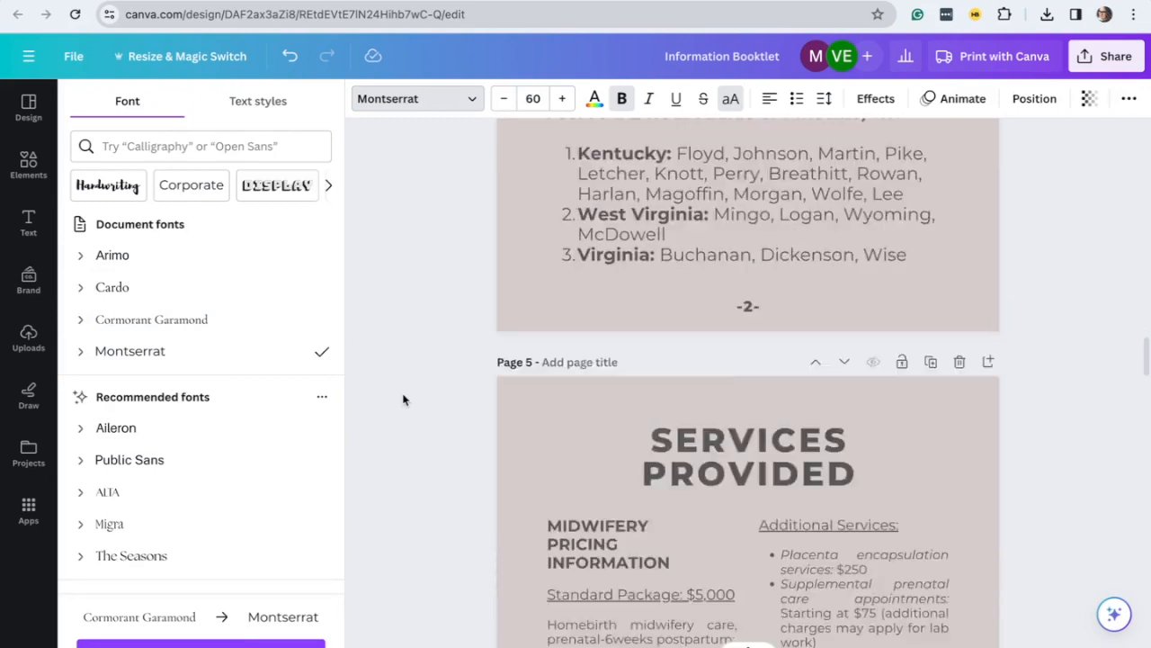
scroll(403, 400, "down", 10)
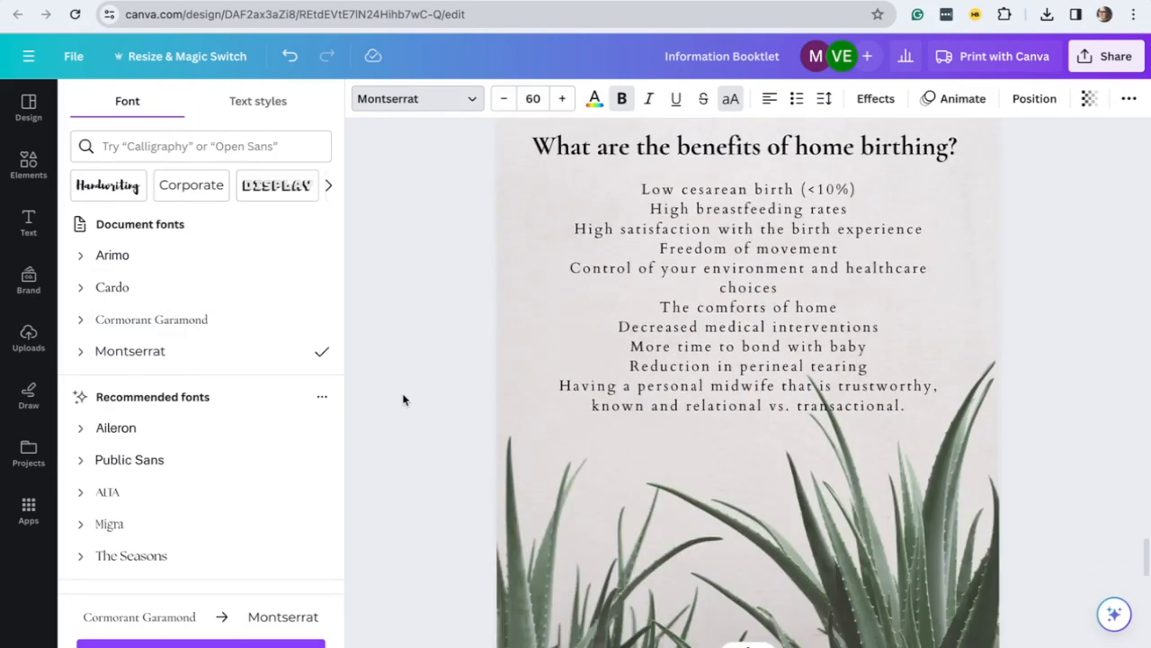
left_click(770, 352)
scroll(855, 480, "down", 3)
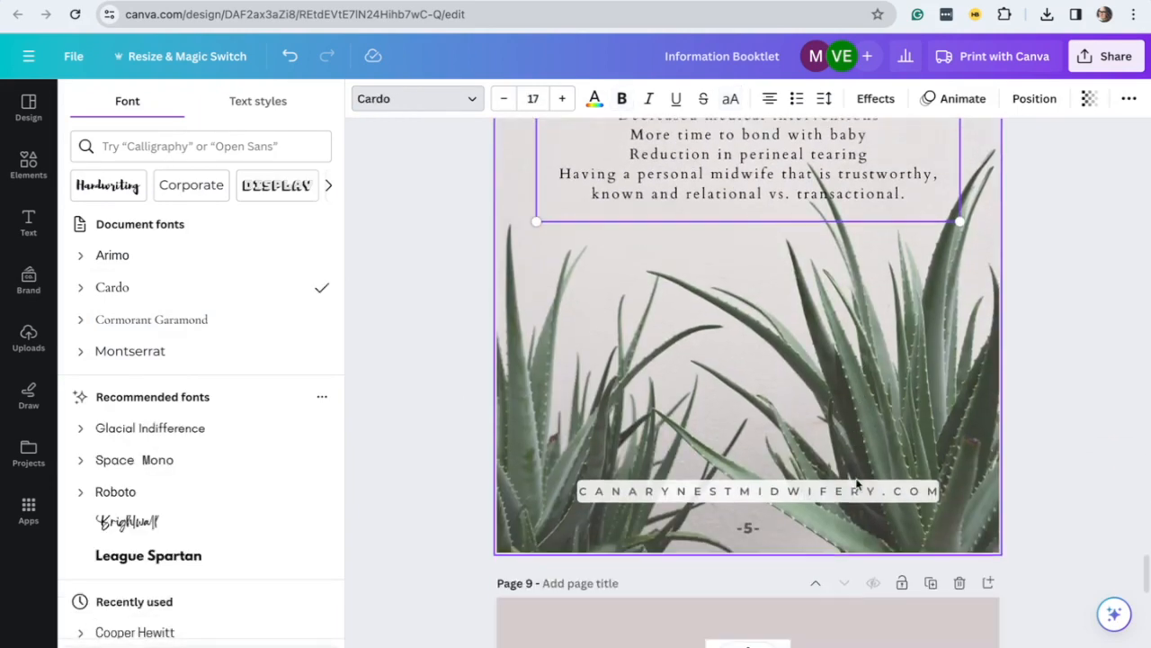
scroll(855, 483, "down", 8)
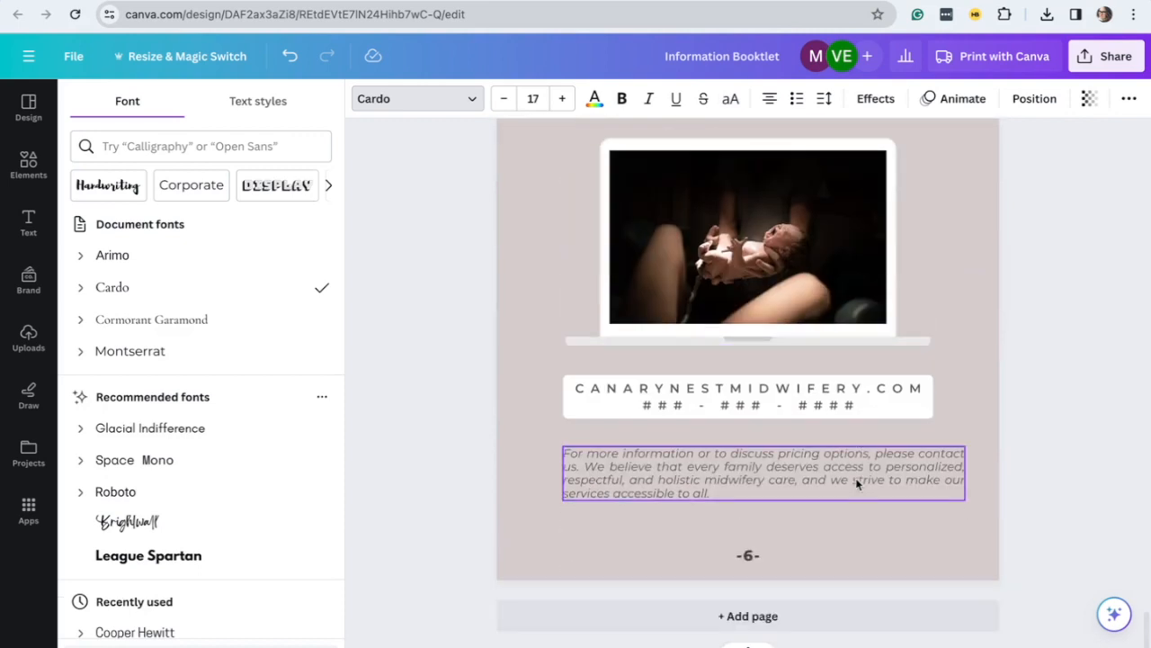
left_click(856, 484)
left_click_drag(857, 493, 843, 498)
scroll(842, 501, "up", 2)
Widen the website and phone number box on both sides to match the width of the paragraph below it
left_click(843, 499)
left_click_drag(933, 460, 949, 459)
left_click_drag(564, 503, 544, 506)
Remove COMPLIMENTARY from the page 9 heading and add WITH THE MDIWIFE after INTERVIEW
scroll(743, 493, "up", 1)
scroll(743, 497, "up", 2)
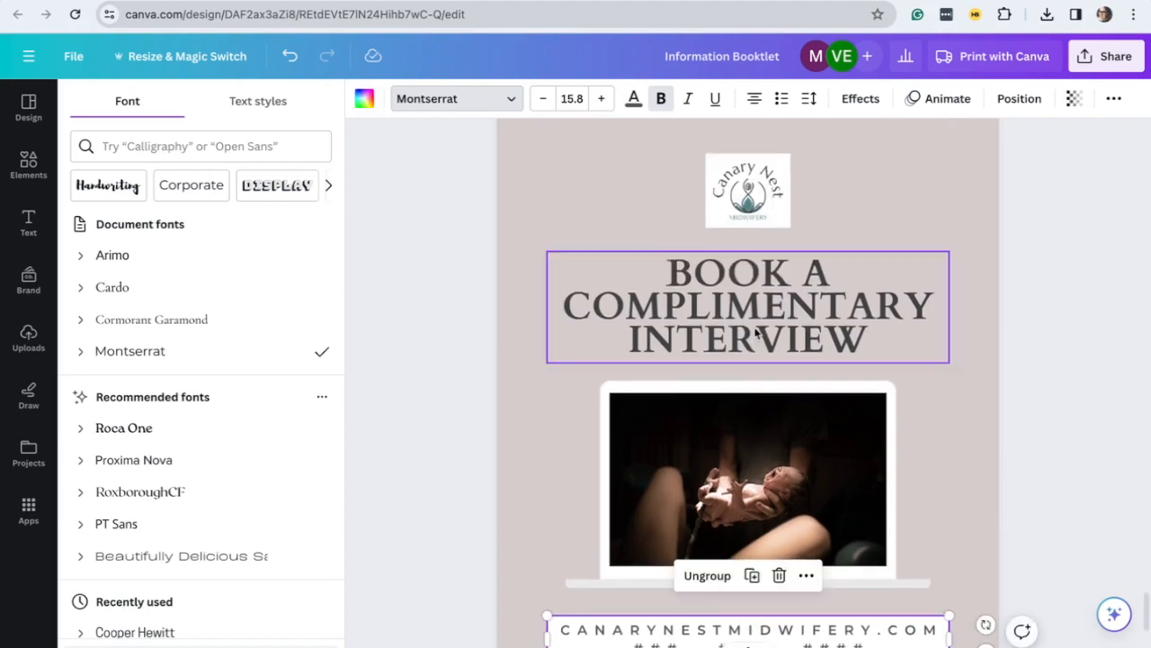
left_click(758, 339)
triple_click(725, 306)
left_click(819, 344)
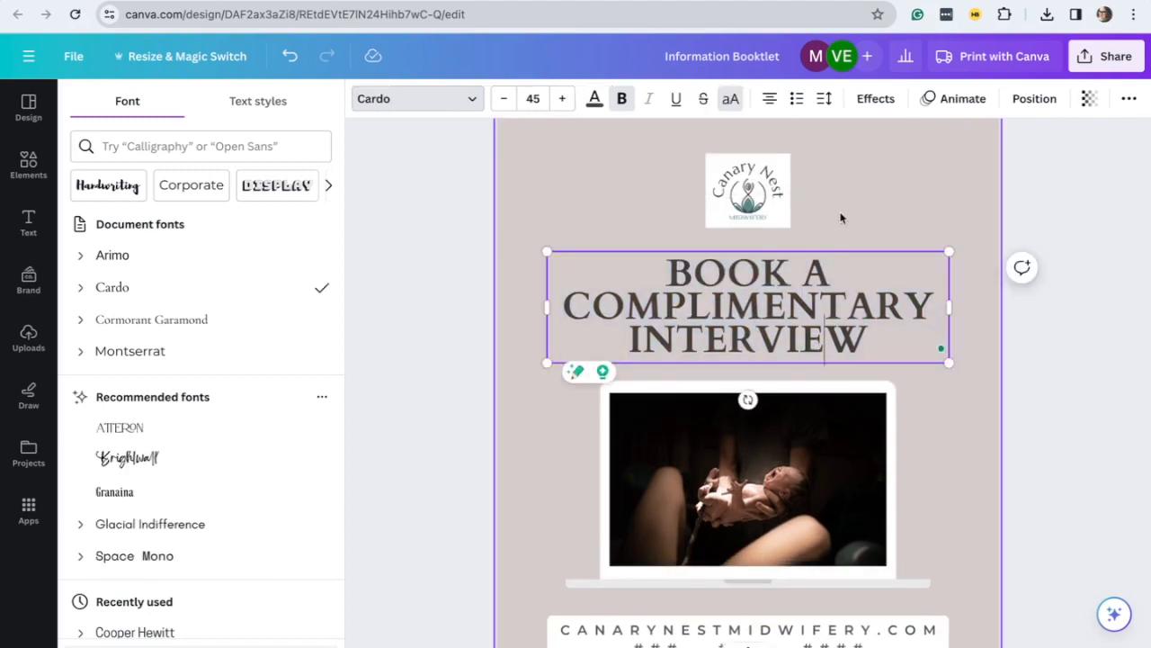
scroll(818, 345, "up", 1)
double_click(814, 338)
key("BackSpace")
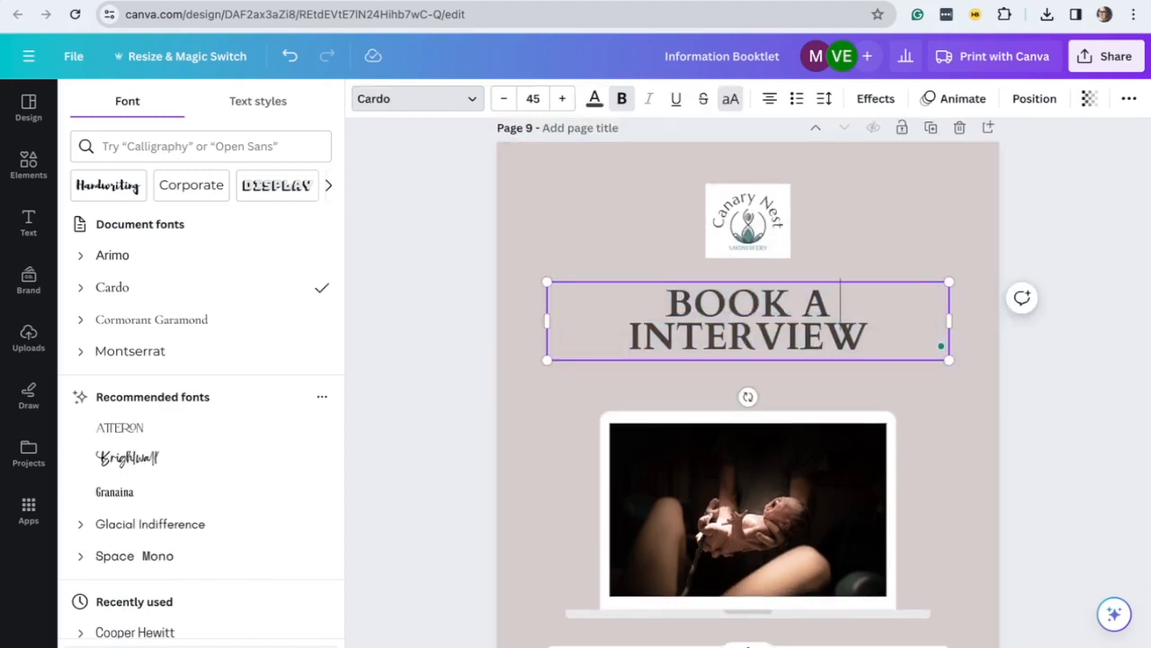
left_click(924, 335)
type("WITH THE MDIWIFE")
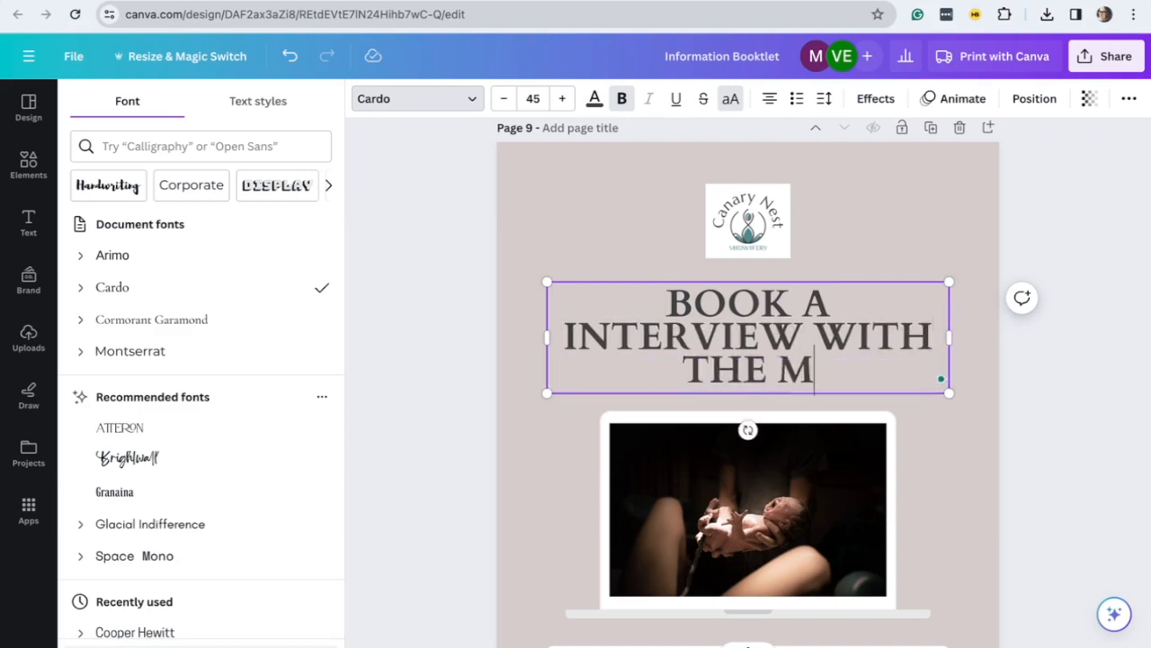
Remove BOOK A from the heading so that it starts with INTERVIEW
double_click(779, 328)
key("BackSpace")
key("BackSpace")
key("BackSpace")
key("BackSpace")
key("BackSpace")
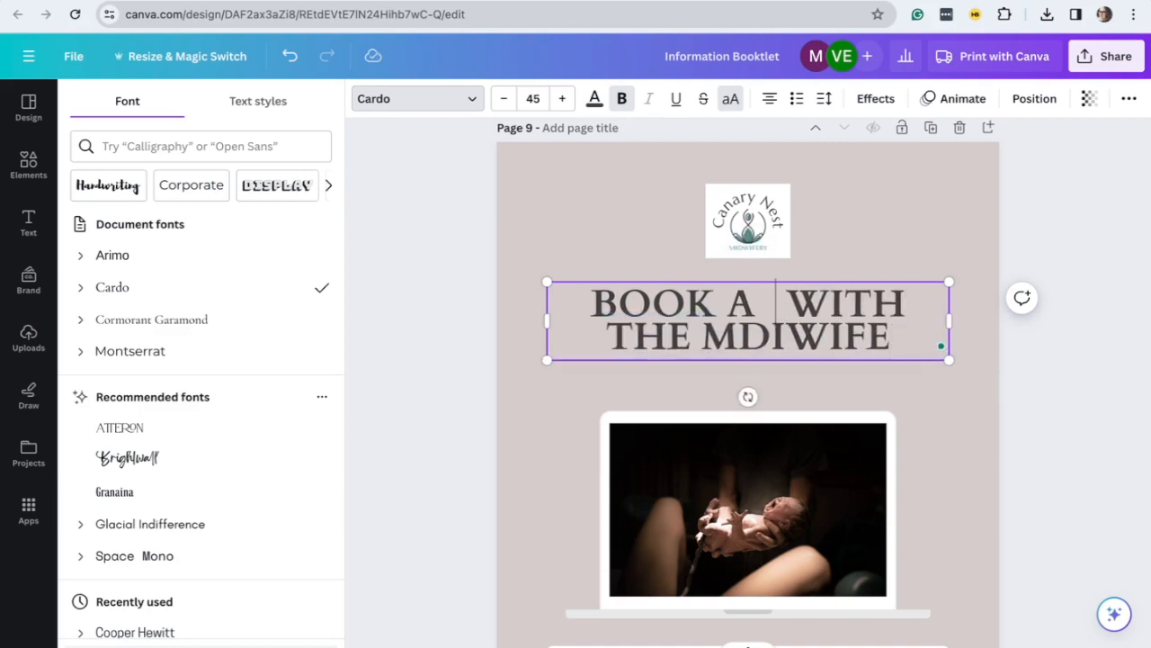
key("BackSpace")
key("BackSpace")
key("BackSpace")
type("INTERVIEW")
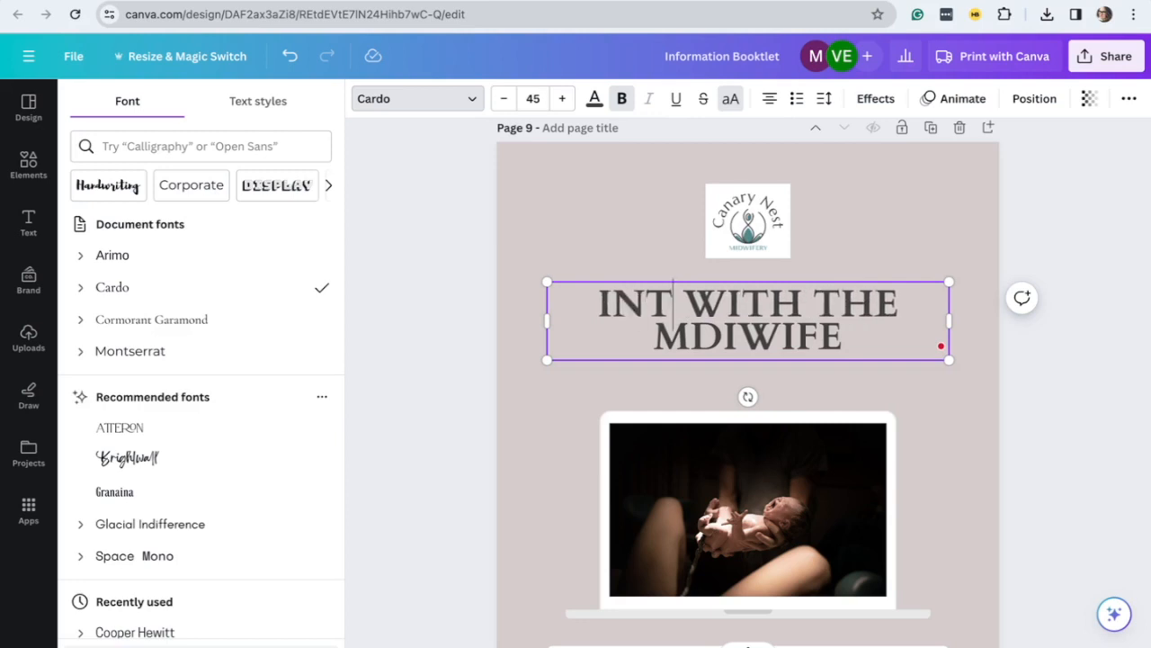
Remove WITH from the heading so that it reads INTERVIEW THE MDIWIFE
double_click(845, 298)
key("BackSpace")
key("BackSpace")
double_click(763, 311)
type("INTERVIEW")
Move the laptop photo slightly up towards the heading on page 9
left_click(854, 504)
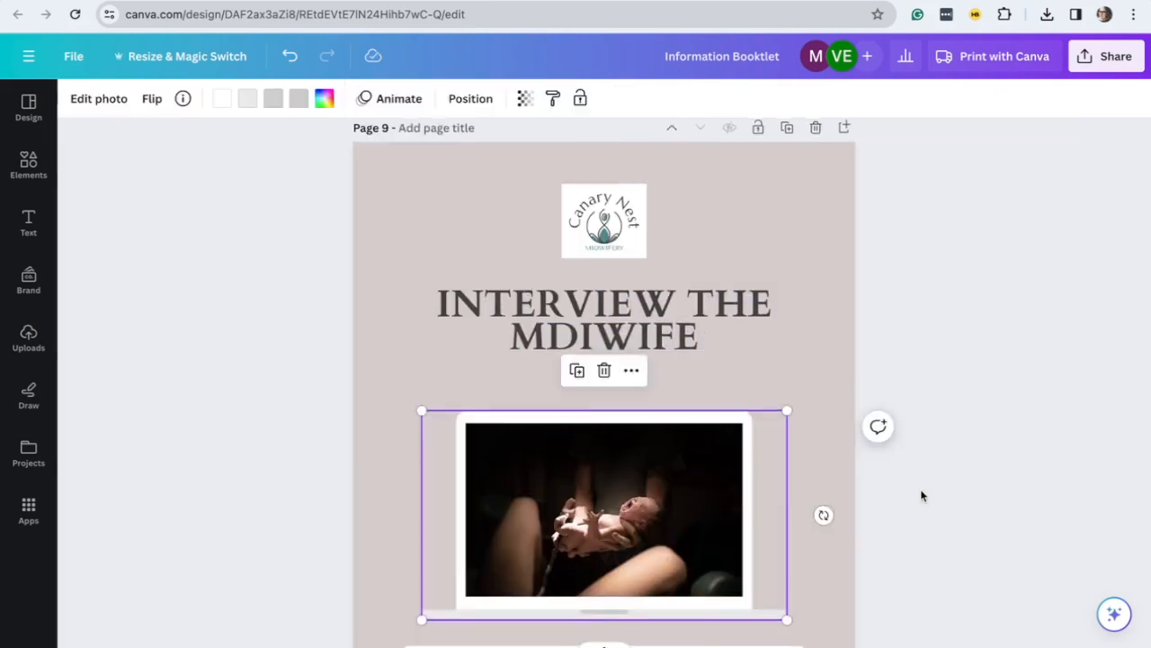
scroll(735, 461, "down", 3)
left_click_drag(707, 431, 702, 415)
Correct the heading's misspelled last word to MIDWIFE and nudge the laptop photo a little further up
left_click(575, 210)
double_click(567, 213)
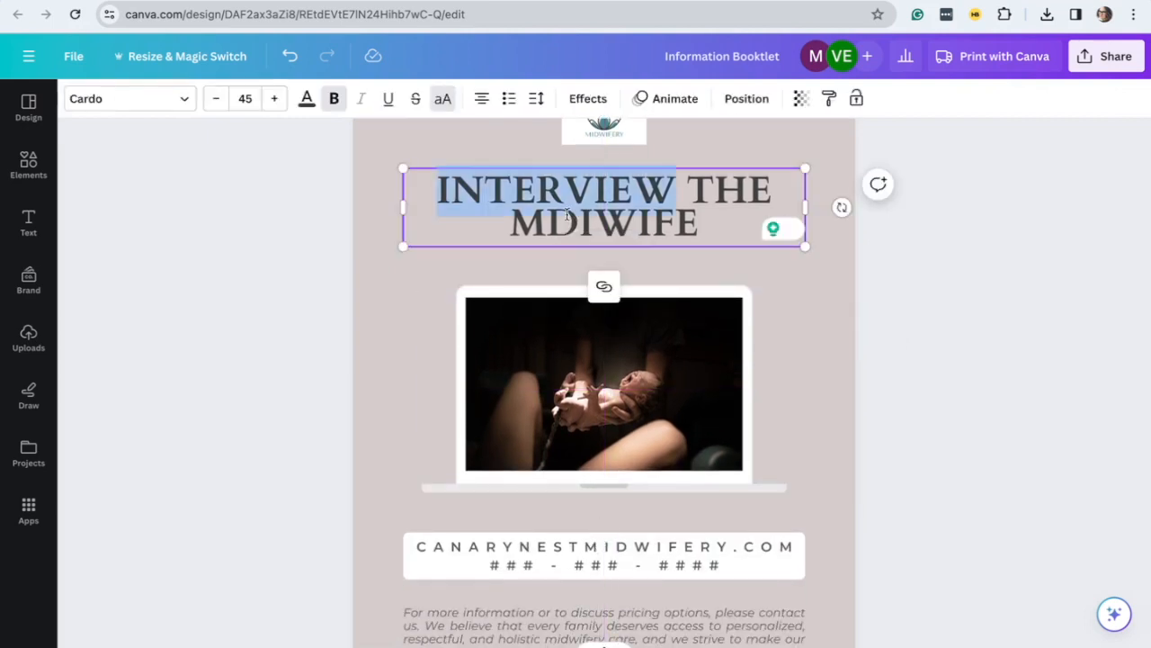
left_click(567, 214)
type("ID")
left_click_drag(651, 379, 644, 367)
Copy the web address canarynestmidwifery.com from the page 9 contact box and open that site in a new browser tab
scroll(618, 555, "down", 2)
left_click(584, 477)
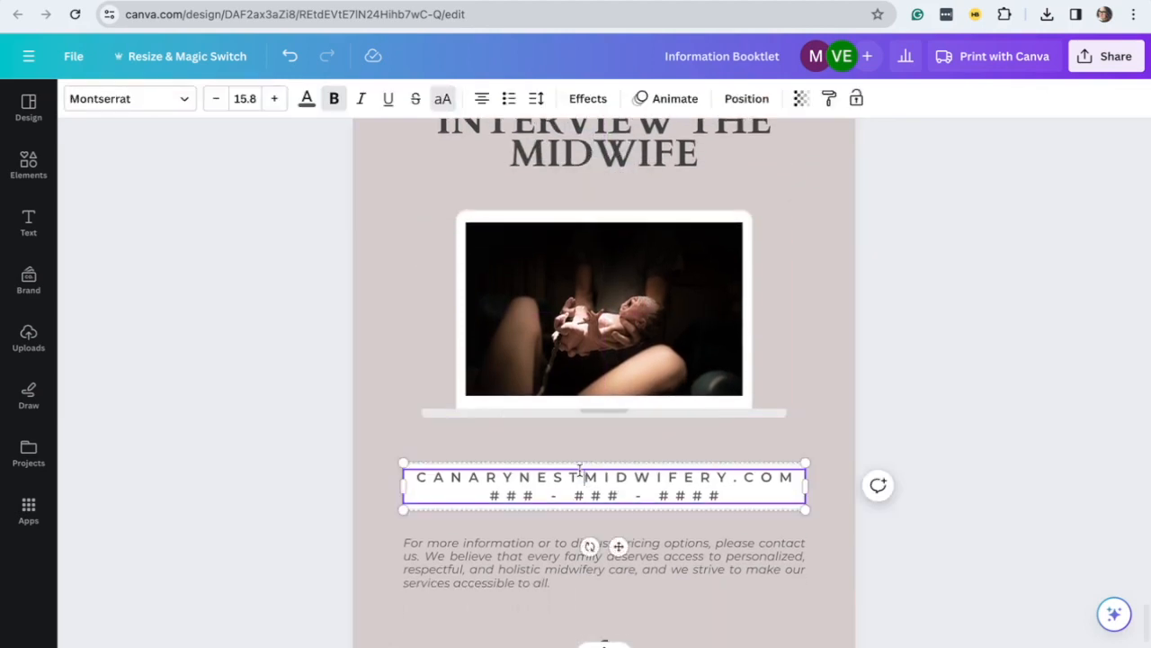
double_click(580, 472)
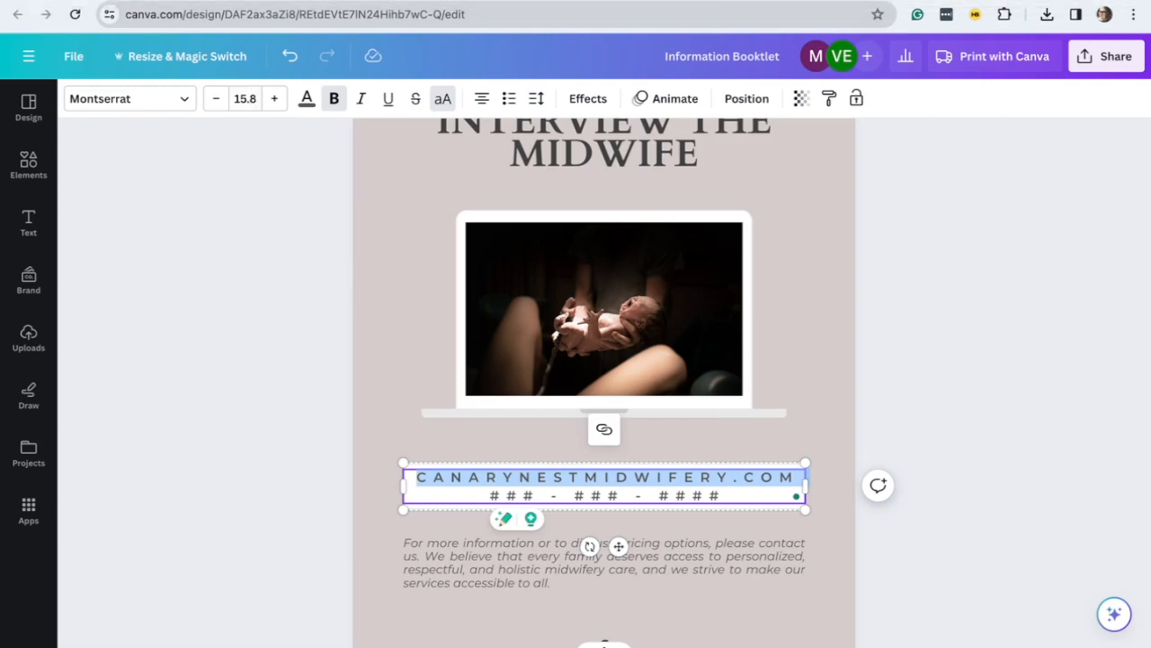
key("ctrl+c")
key("ctrl+t")
key("ctrl+v")
key("Return")
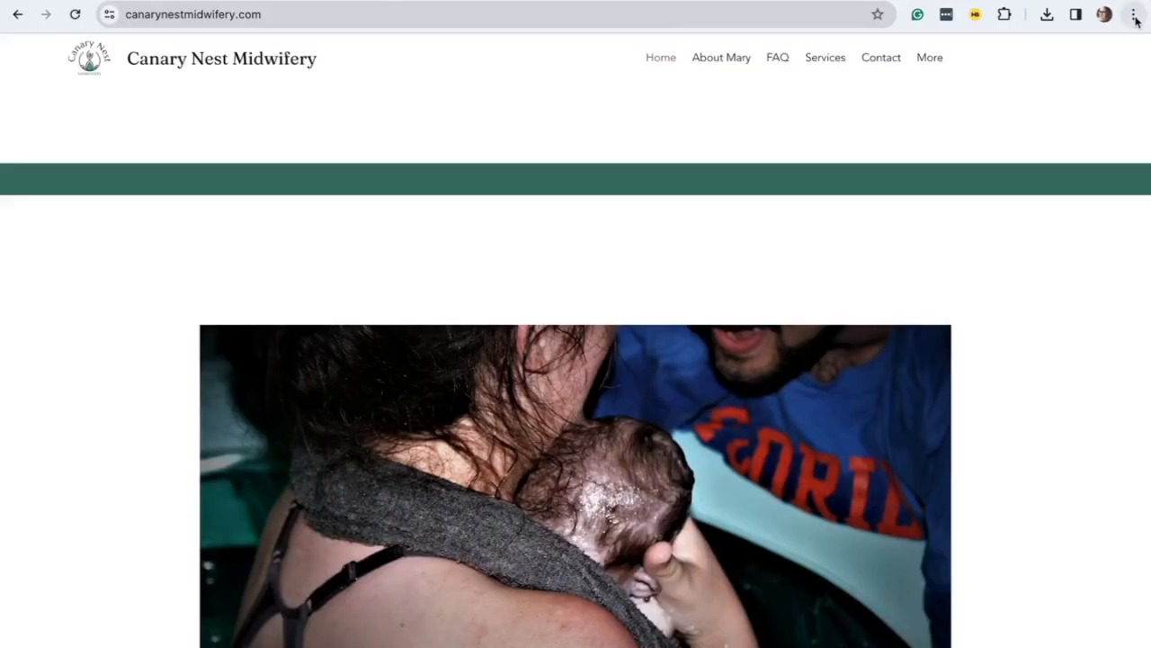
Set the browser zoom of the website to 75% and take a screenshot of the whole screen
left_click(1133, 14)
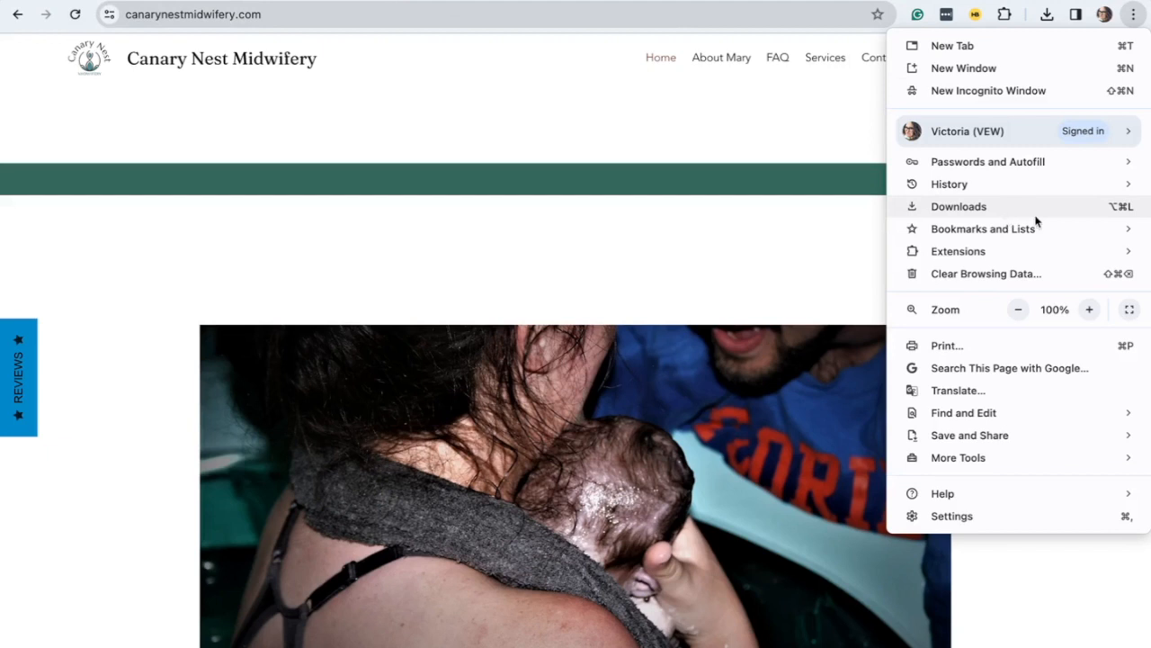
left_click(1031, 311)
left_click(1031, 310)
left_click(1031, 311)
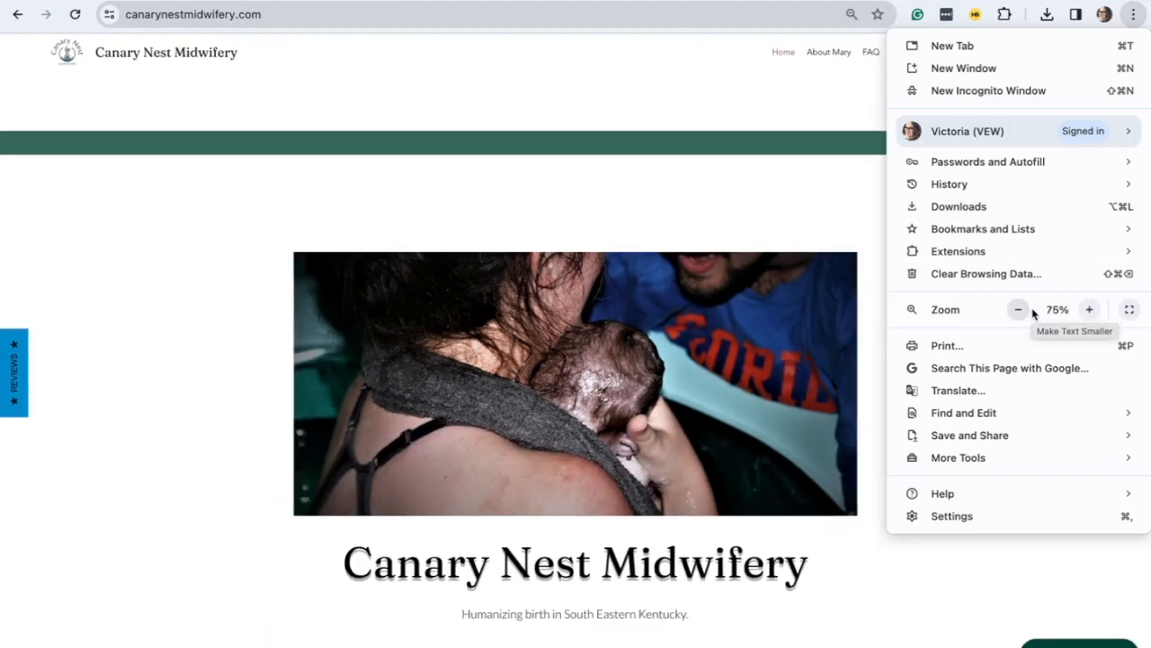
left_click(883, 568)
key("super+shift+3")
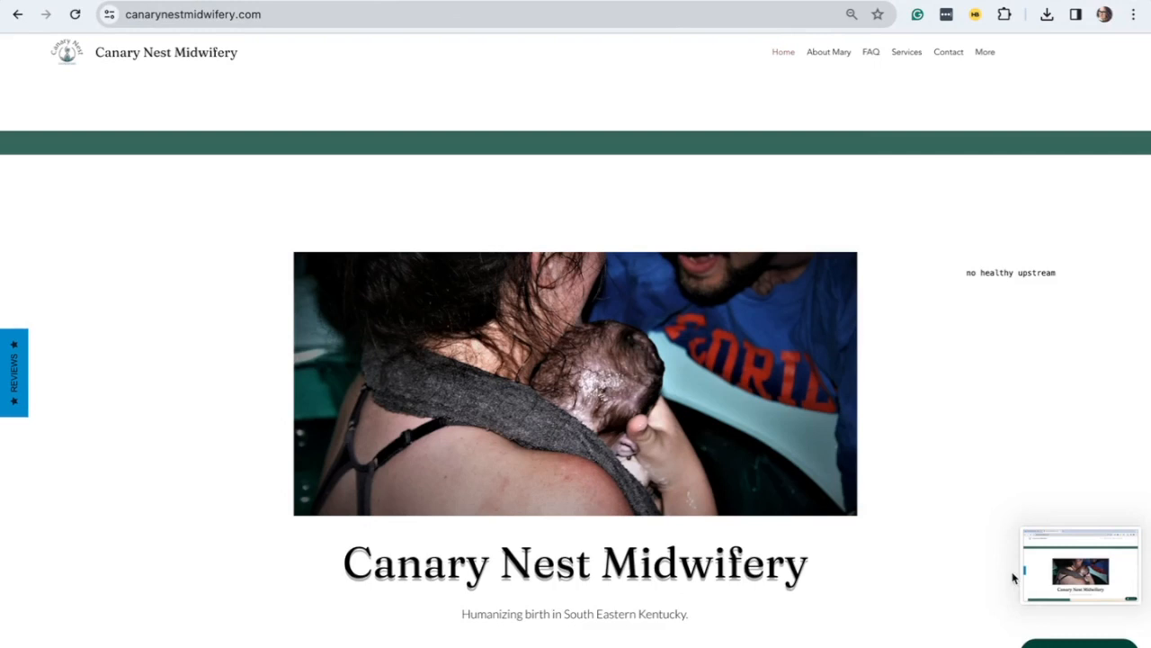
Open the captured website screenshot and add it to Photos
left_click(1054, 570)
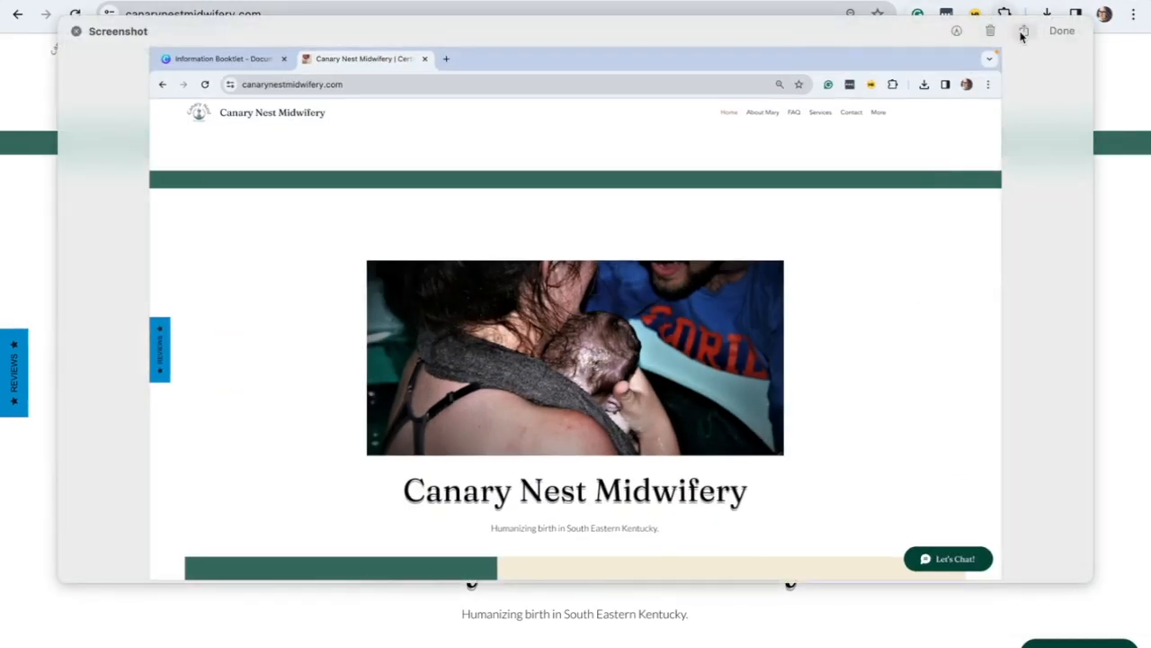
left_click(1025, 29)
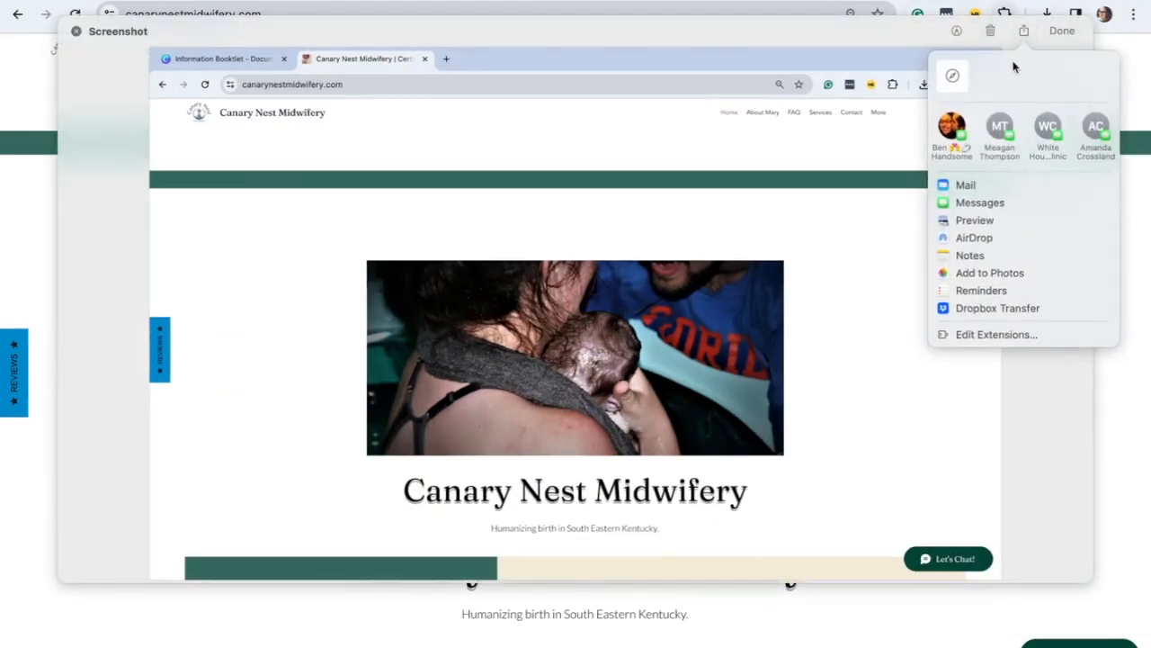
left_click(990, 275)
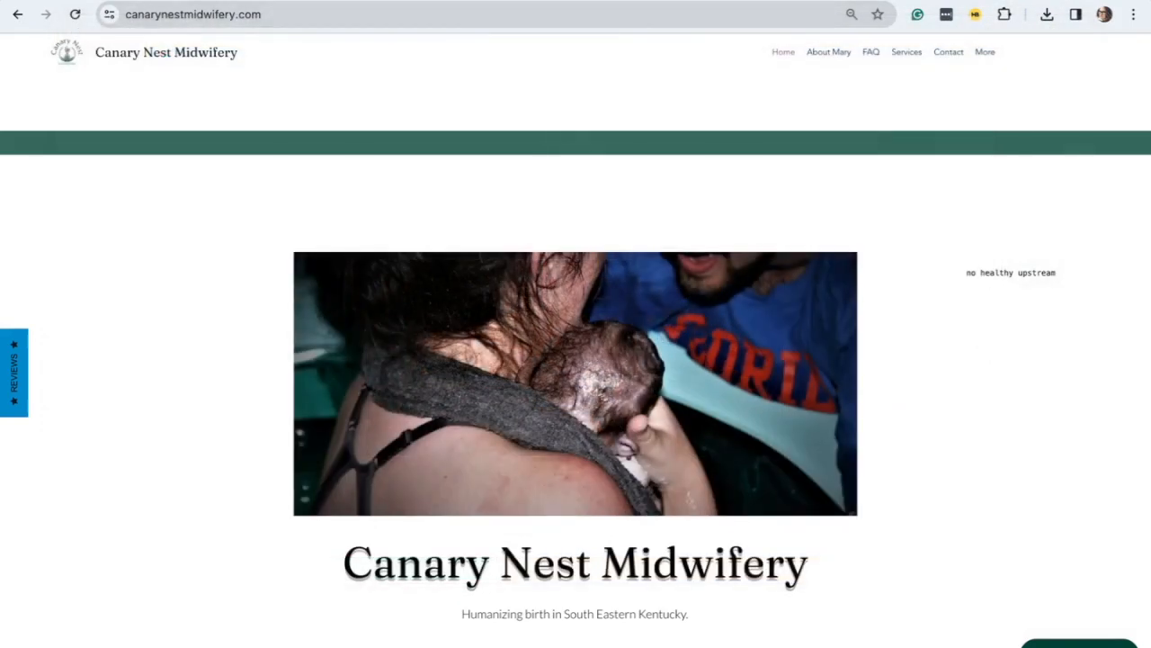
Return to the Information Booktlet design and upload the website screenshot from the Photos library
left_click(144, 2)
left_click(247, 364)
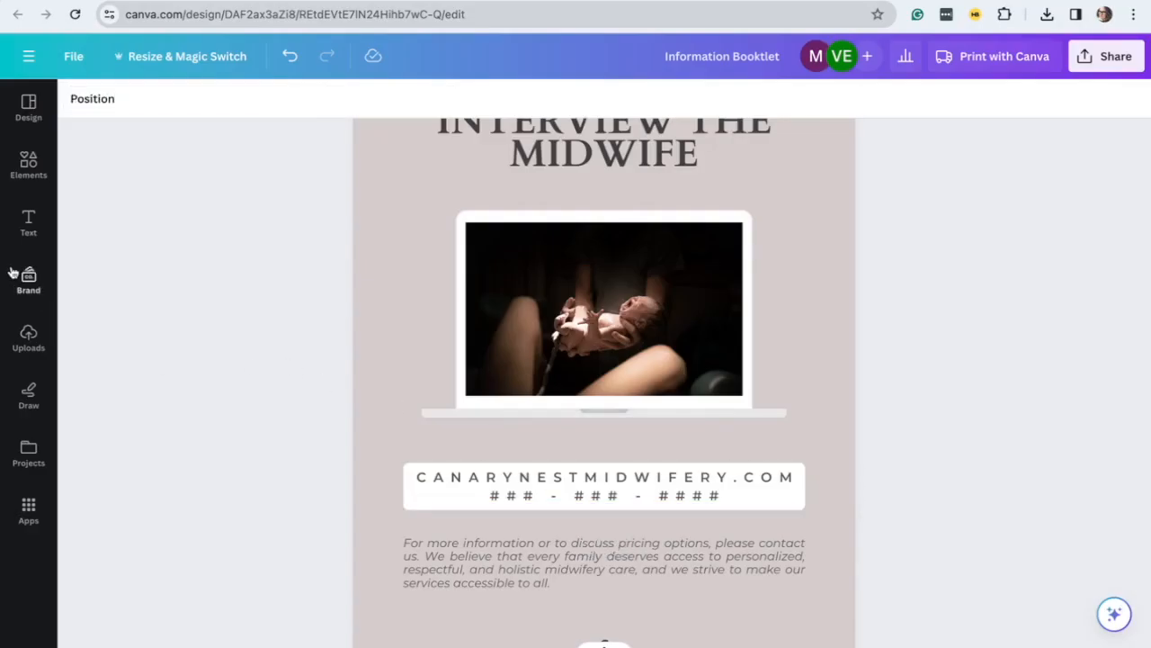
left_click(28, 338)
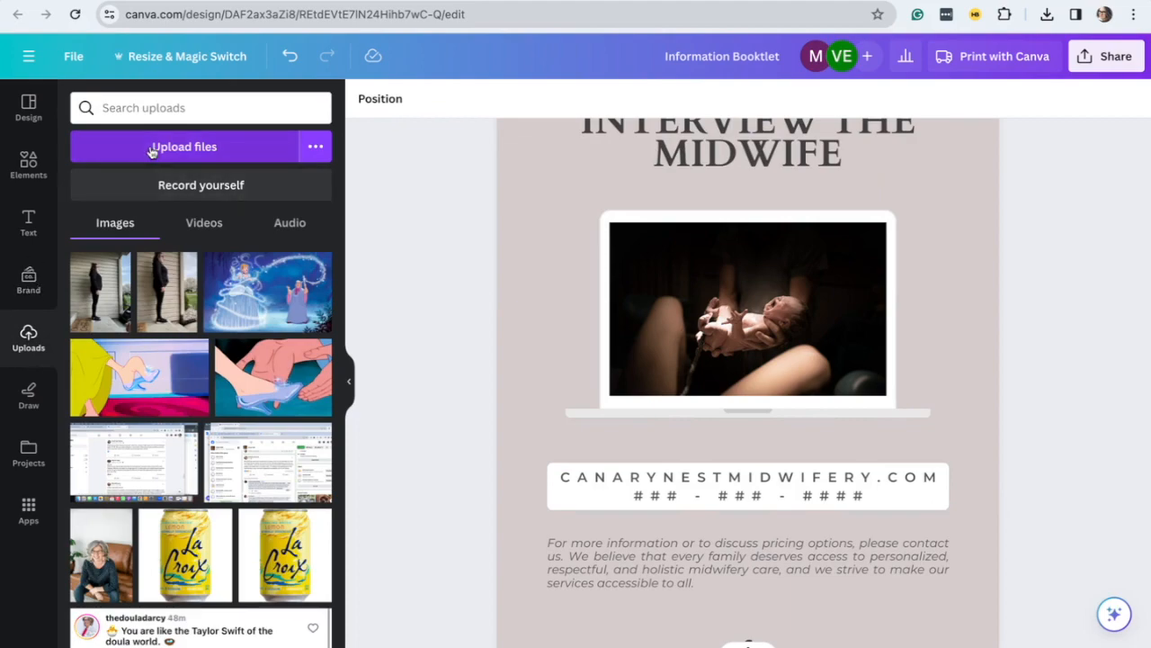
left_click(152, 151)
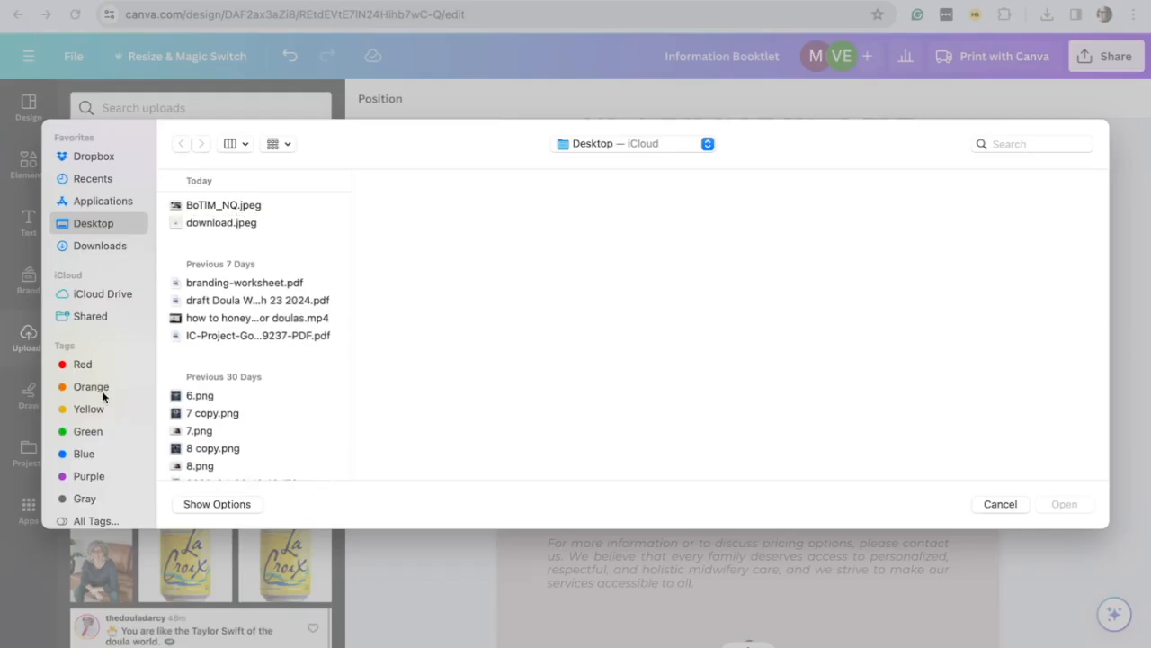
scroll(103, 423, "down", 2)
left_click(101, 513)
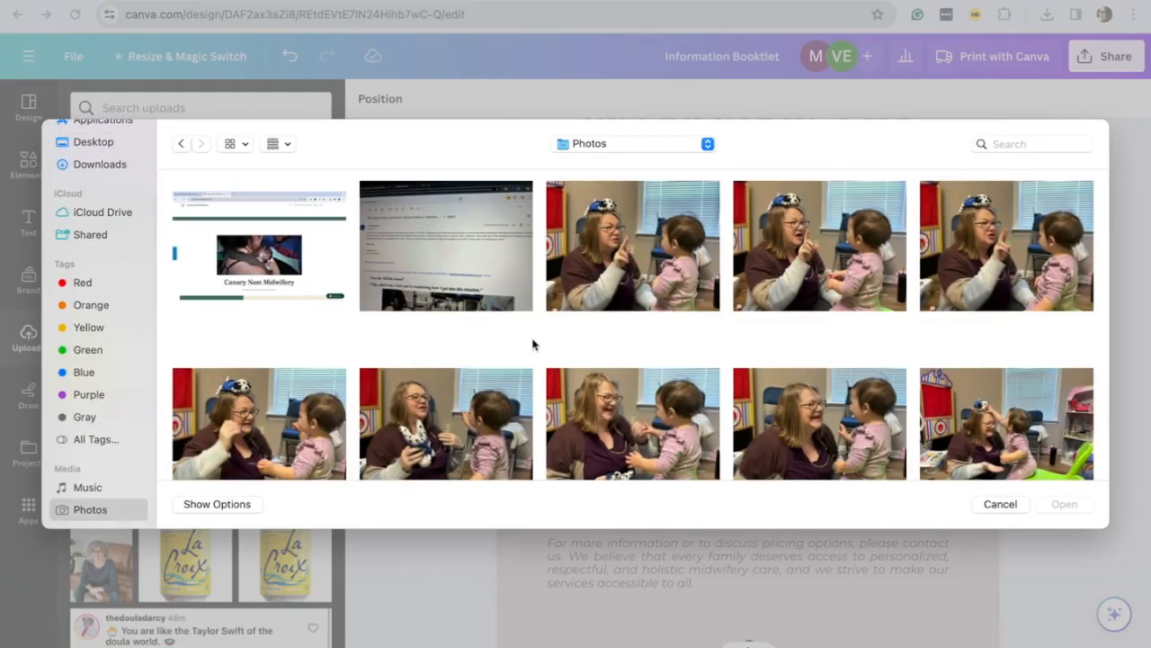
double_click(207, 245)
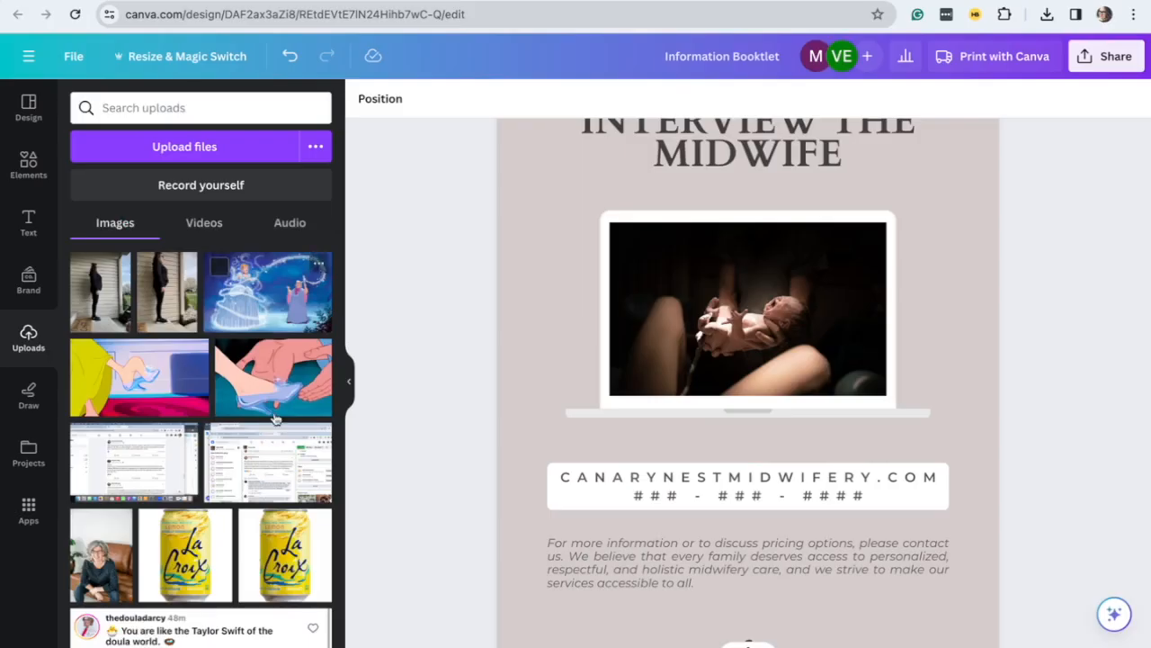
Fill the laptop mockup on page 9 with the website screenshot and enlarge the image within its frame
left_click_drag(157, 314, 684, 331)
scroll(927, 393, "up", 2)
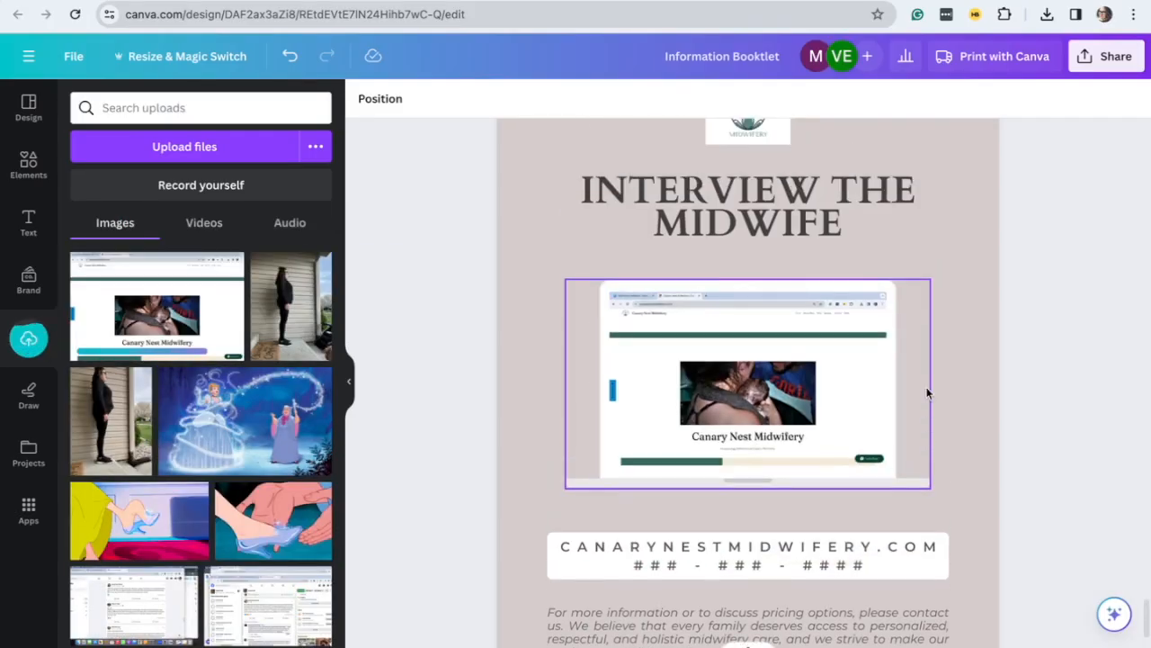
left_click(800, 363)
double_click(798, 362)
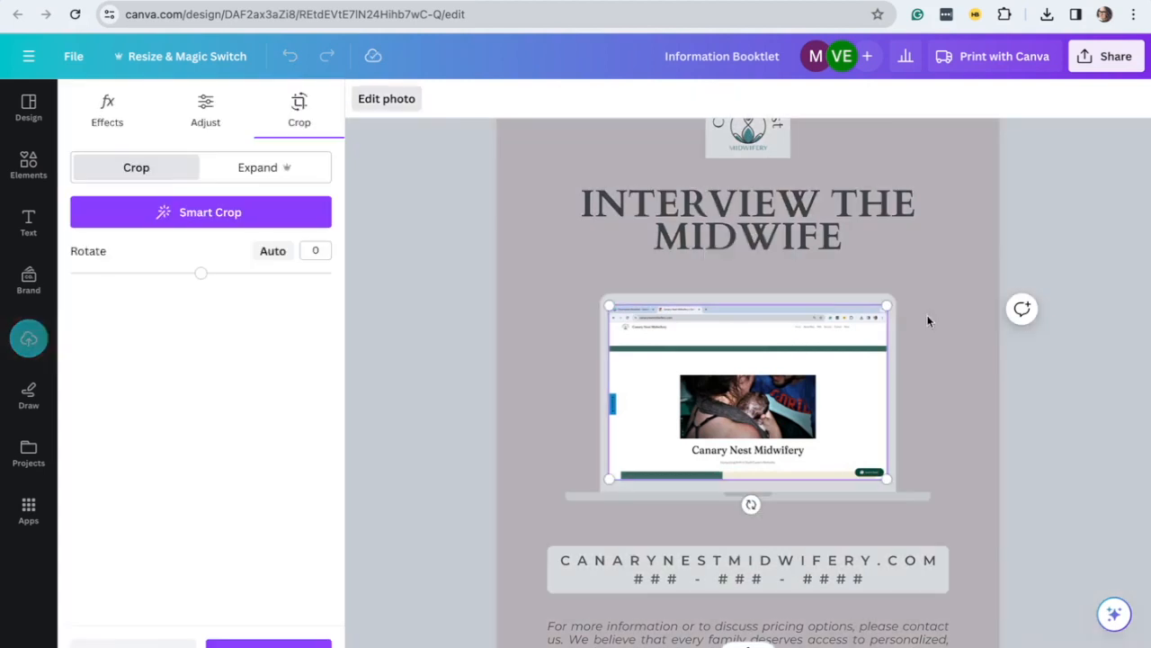
left_click_drag(888, 306, 912, 288)
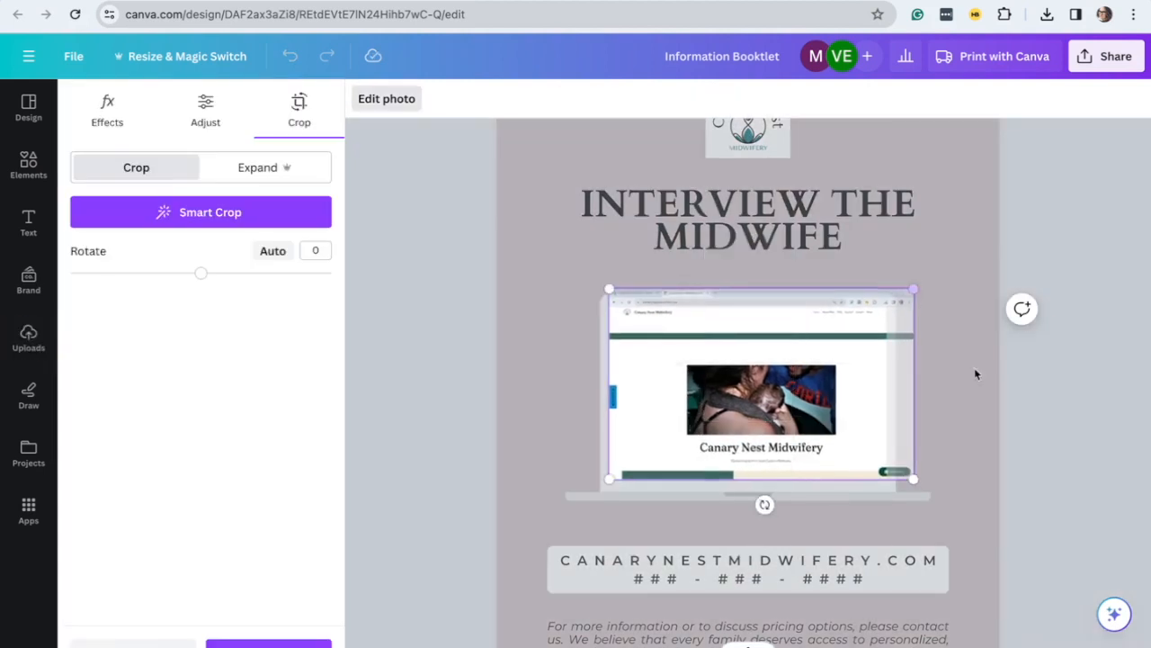
left_click(974, 367)
double_click(619, 410)
left_click(545, 475)
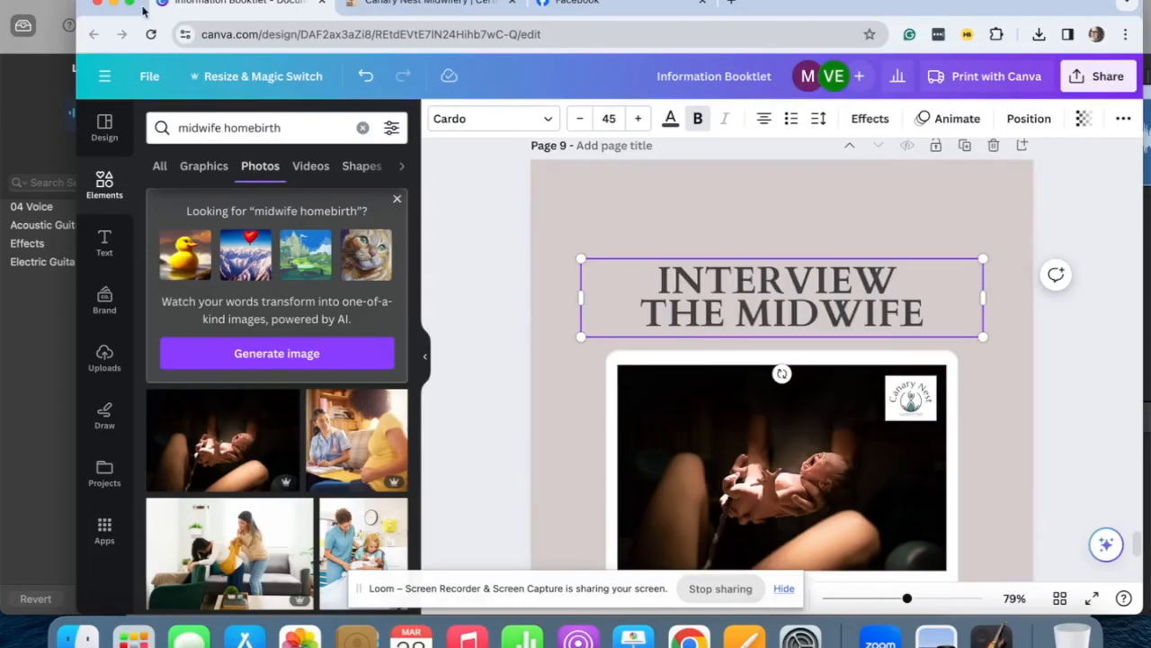
Switch the browser window to full screen and unlock the laptop photo on page 9
left_click(132, 5)
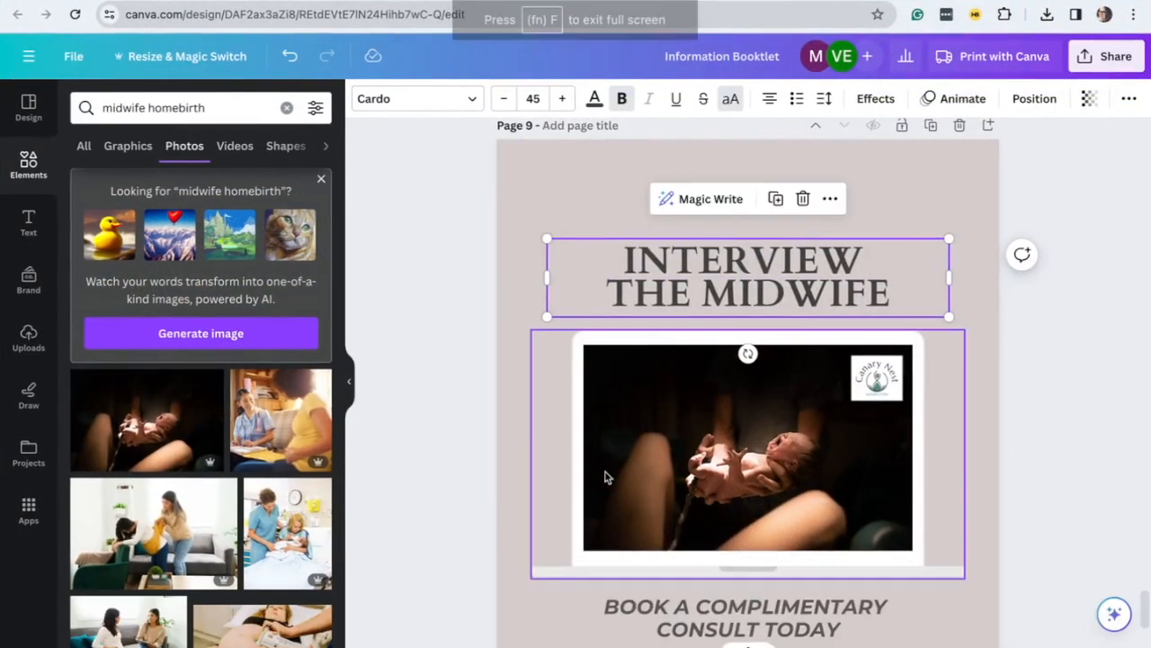
scroll(604, 471, "down", 5)
scroll(604, 477, "up", 3)
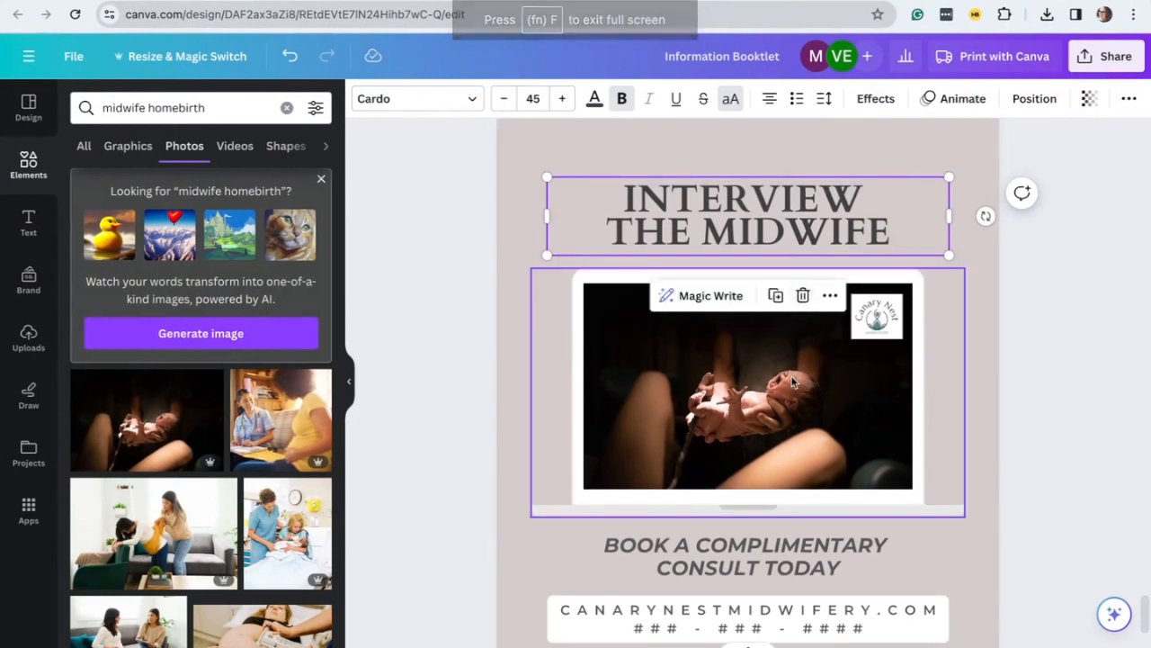
left_click(751, 389)
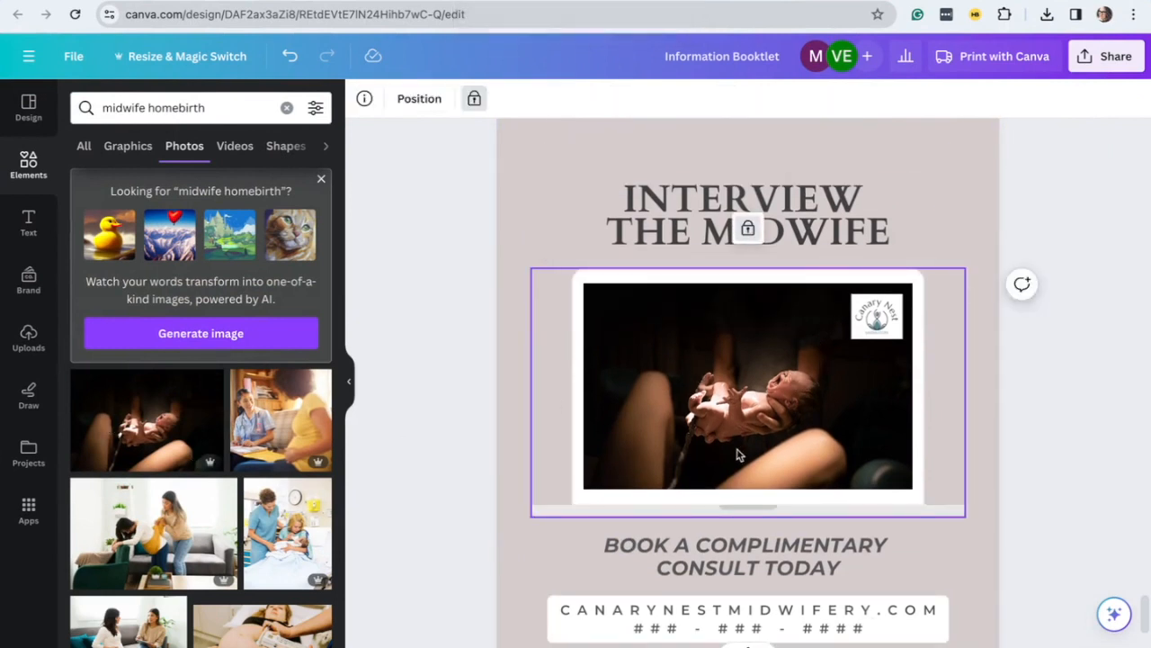
key("super+minus")
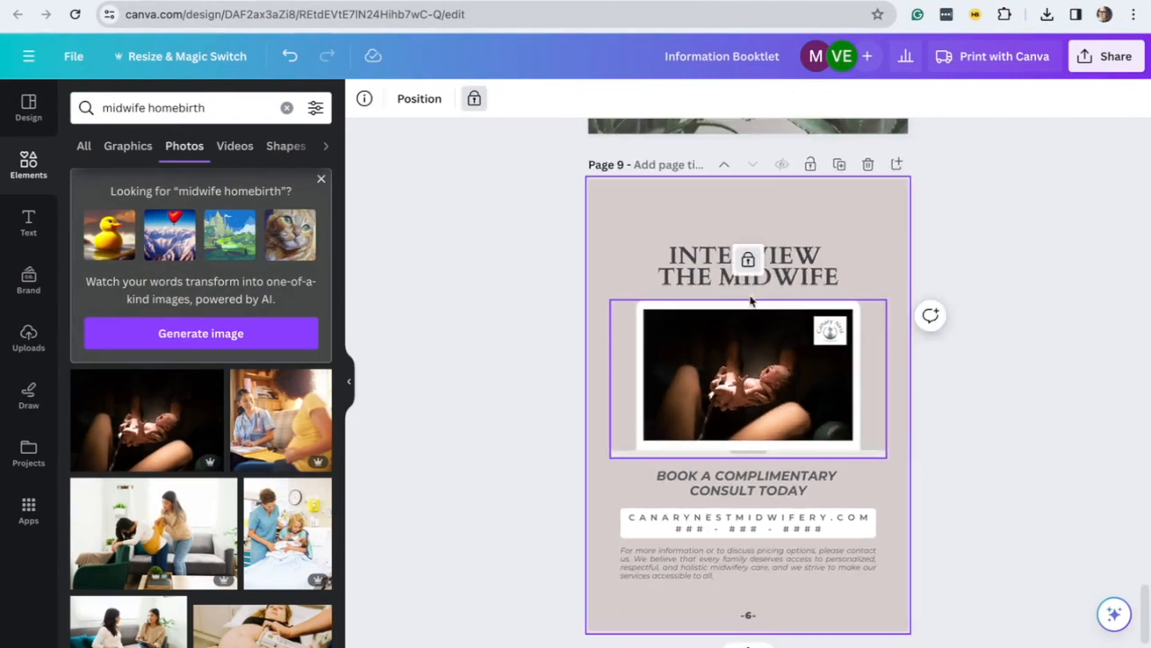
left_click(747, 259)
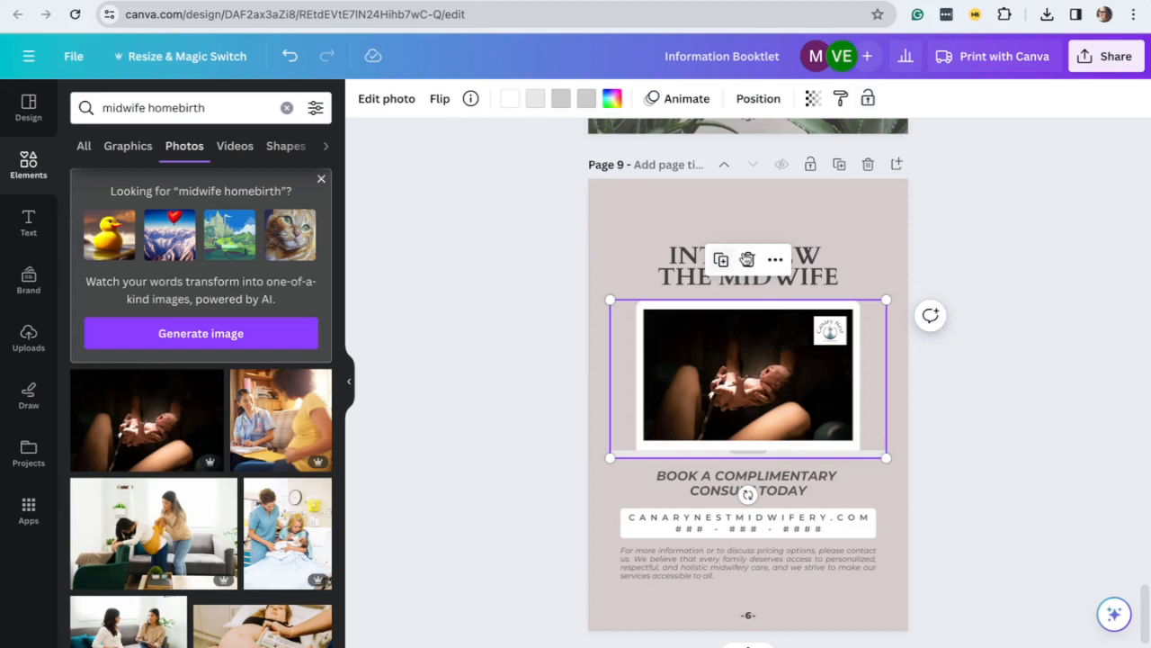
Select the heading, laptop photo and contact texts on page 9 together and move them slightly up
left_click(926, 450)
left_click_drag(903, 596, 722, 218)
left_click_drag(756, 321, 753, 315)
left_click(1025, 462)
scroll(1025, 462, "up", 1)
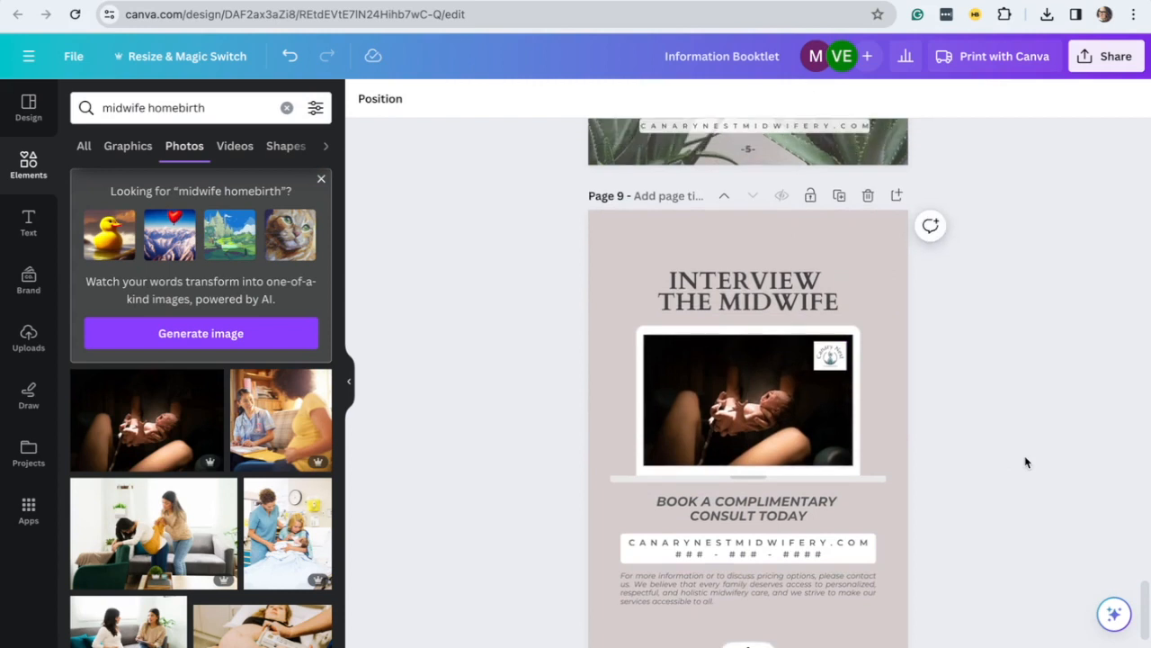
Try the Shadow, Splice and Echo text effects on the INTERVIEW THE MIDWIFE heading
left_click(755, 302)
left_click(788, 300)
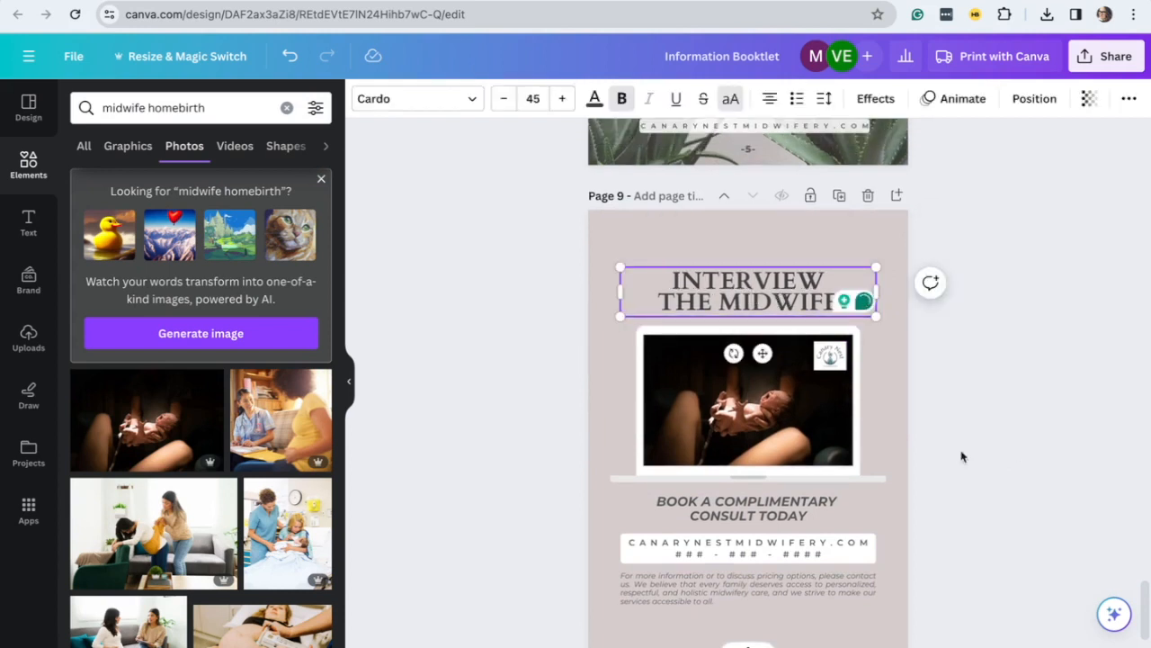
left_click(766, 314)
left_click(766, 312)
left_click(875, 101)
left_click(198, 224)
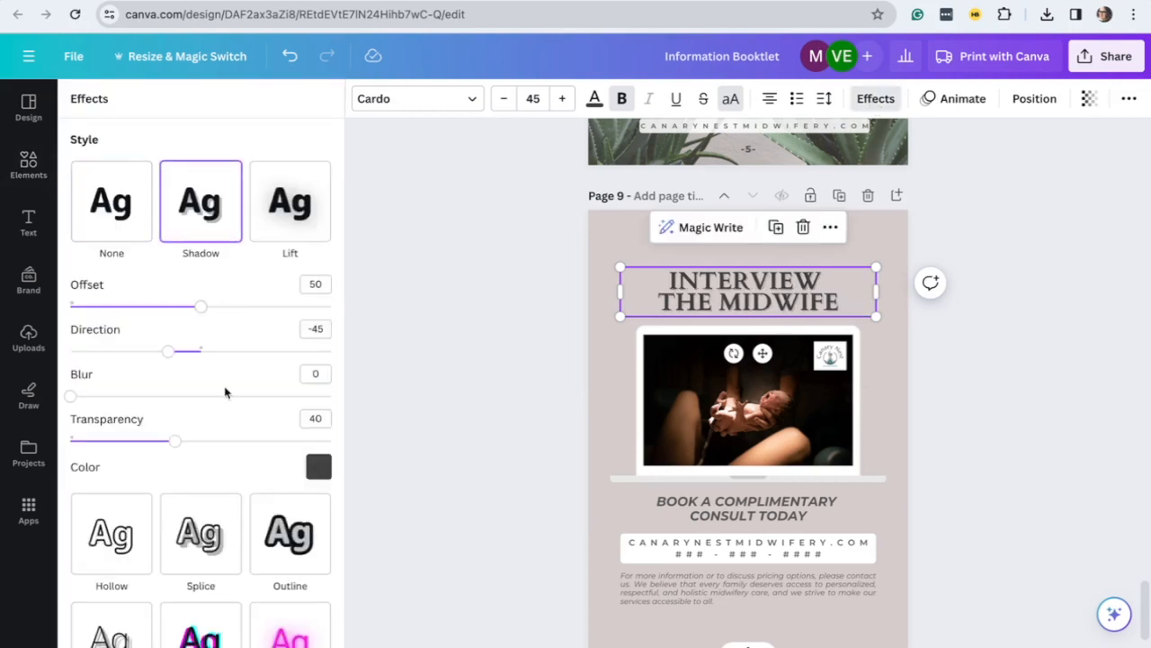
left_click(205, 553)
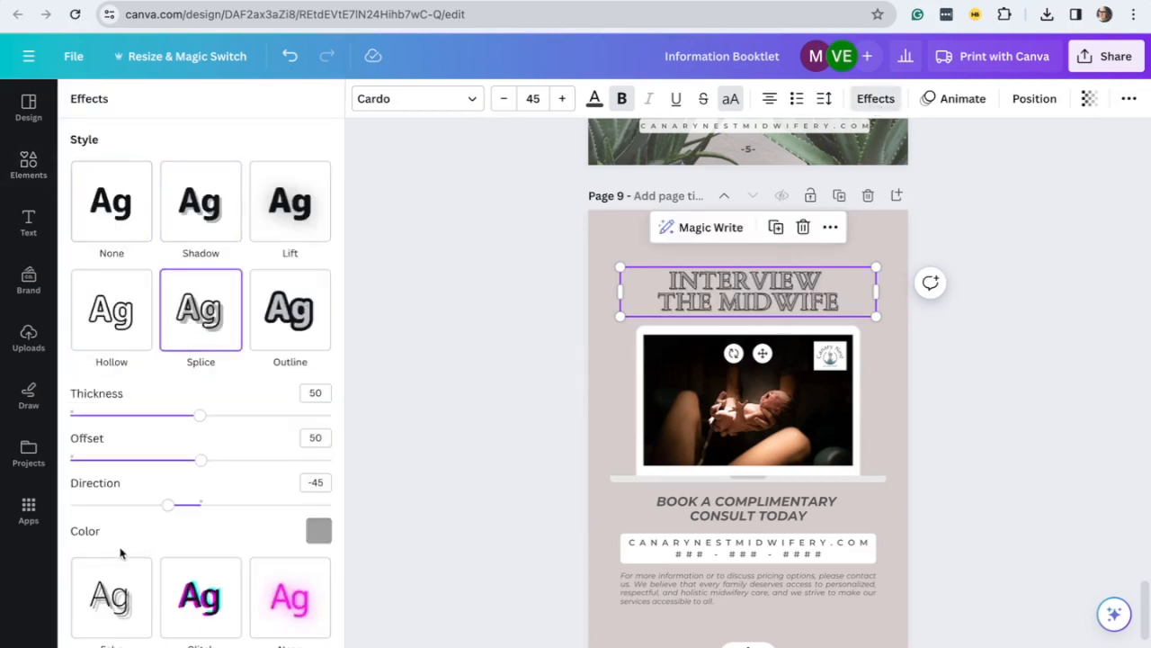
left_click(115, 585)
scroll(117, 585, "down", 2)
scroll(223, 569, "up", 3)
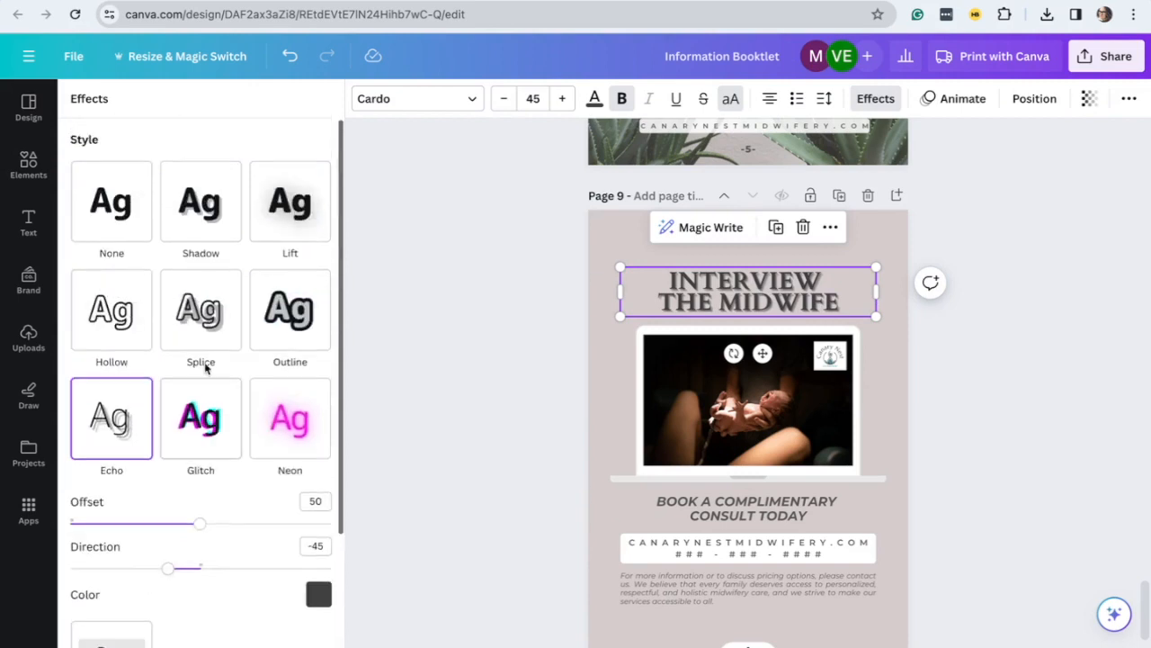
Compare the Splice, Lift, Shadow, Outline and Hollow effects on the page 9 heading, leaving it on Hollow
left_click(112, 342)
left_click(167, 317)
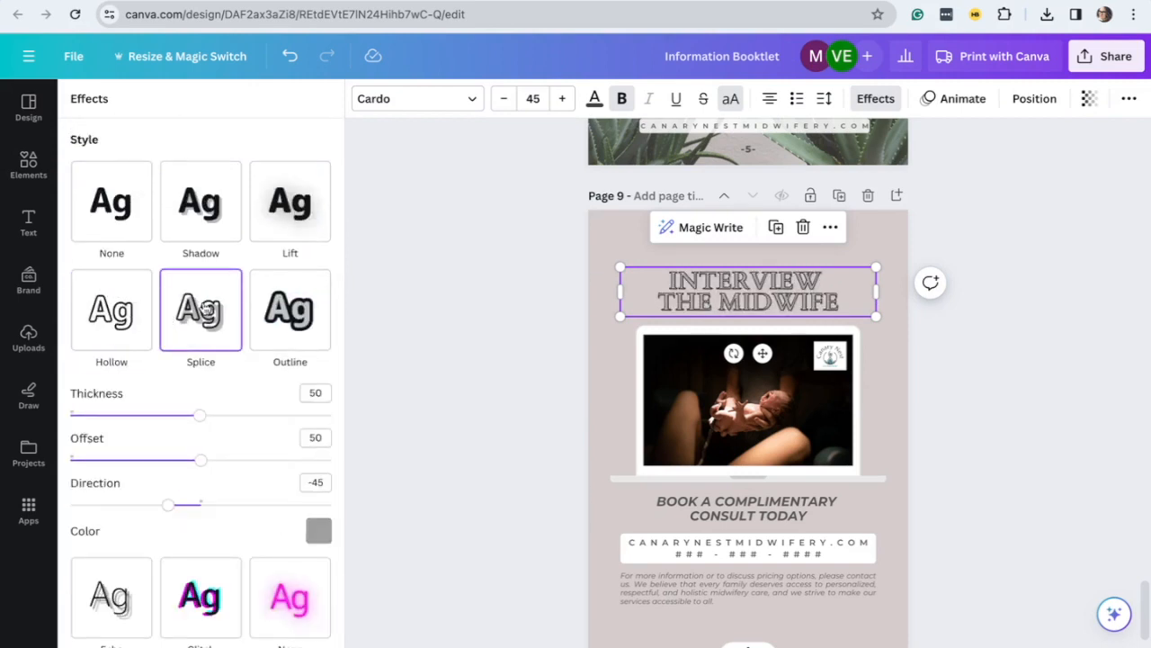
left_click(286, 209)
left_click(225, 213)
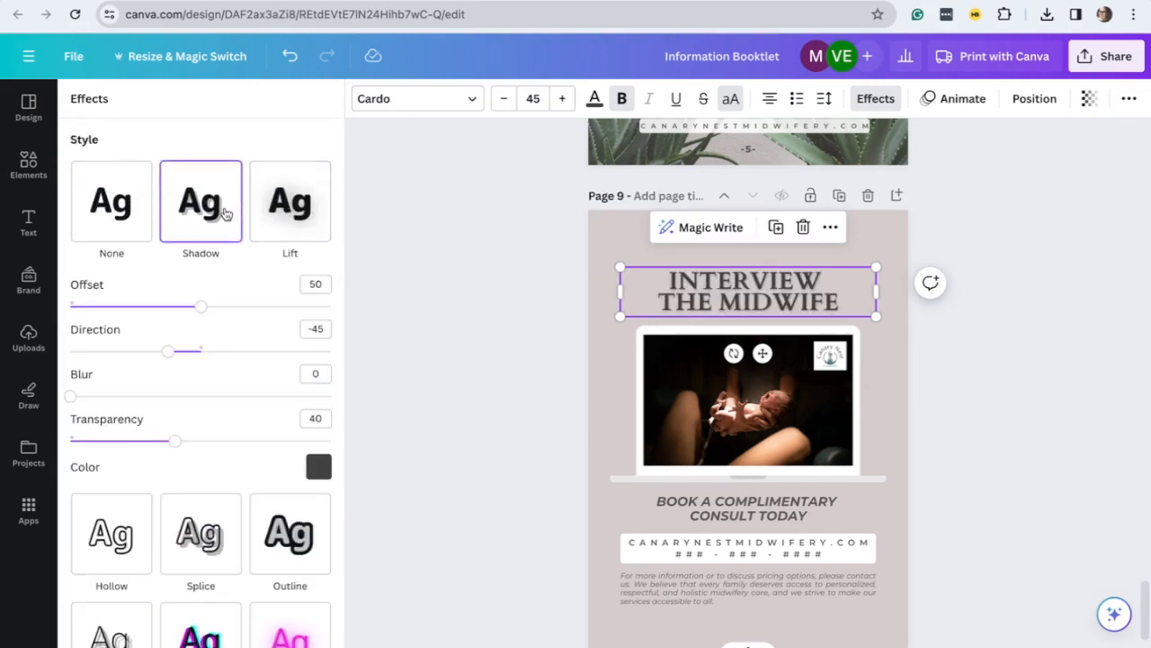
left_click(124, 227)
left_click(299, 345)
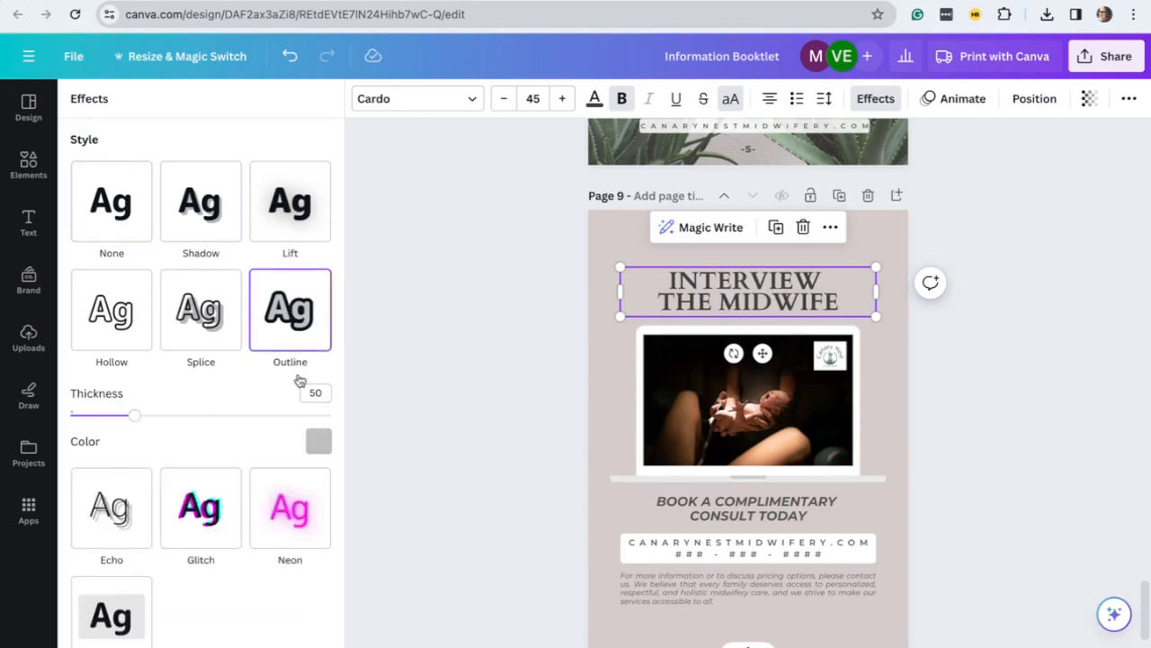
left_click(214, 335)
left_click(136, 306)
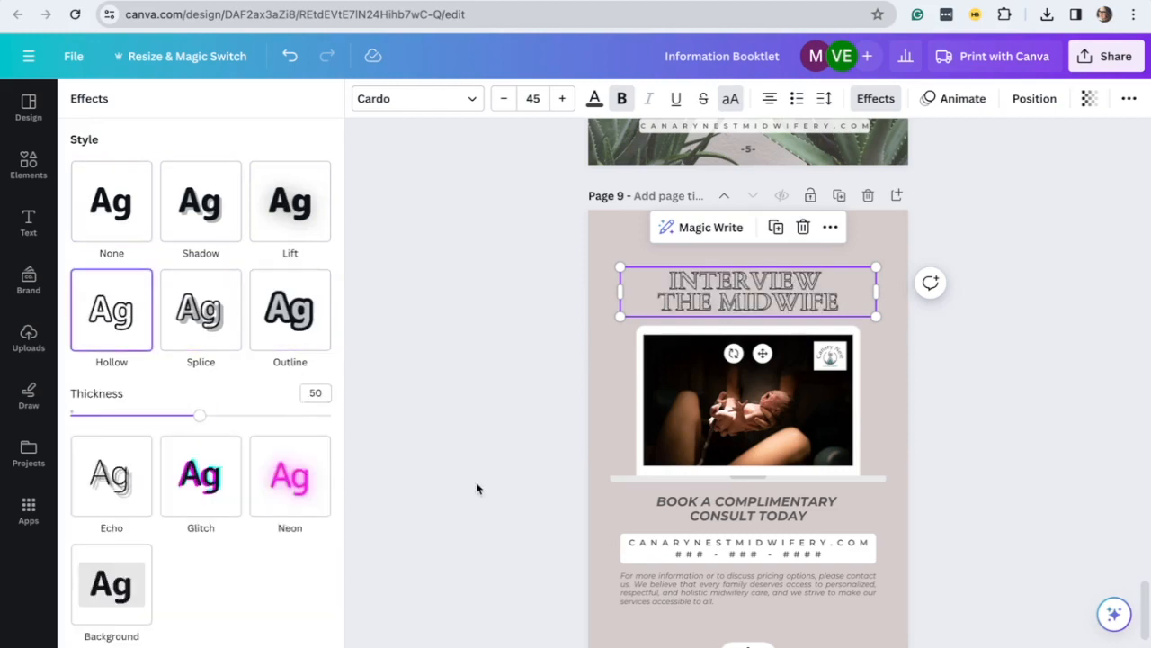
key("Escape")
Apply the Echo effect to the heading and try a curved text shape before setting it straight again
left_click(880, 100)
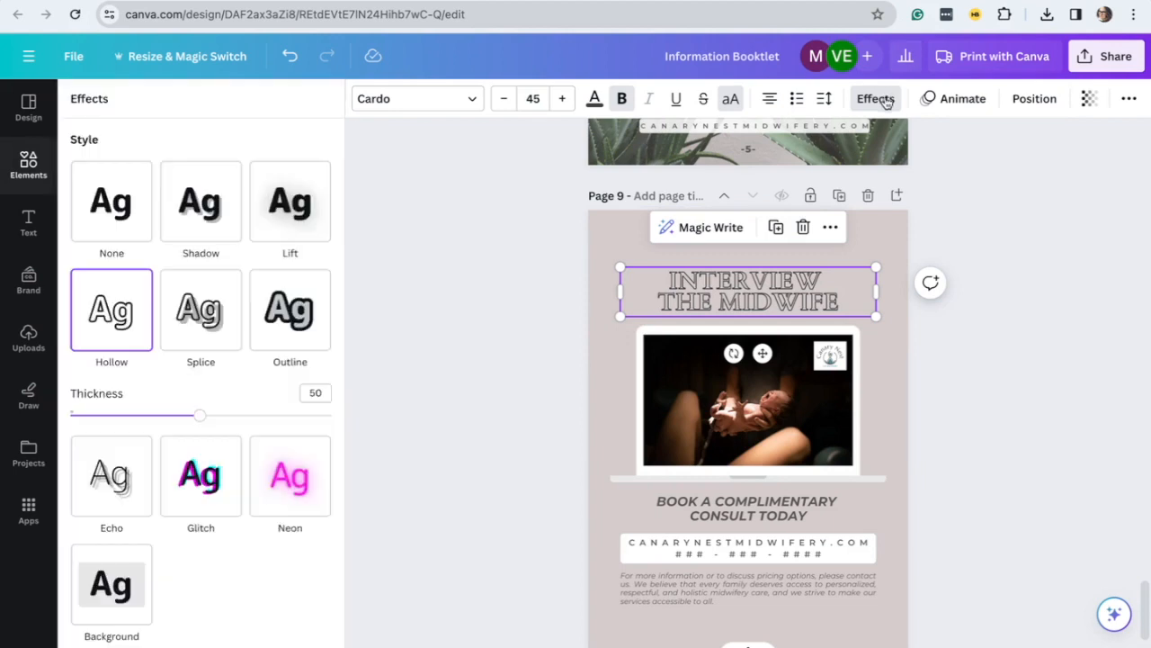
left_click(115, 499)
scroll(232, 454, "down", 3)
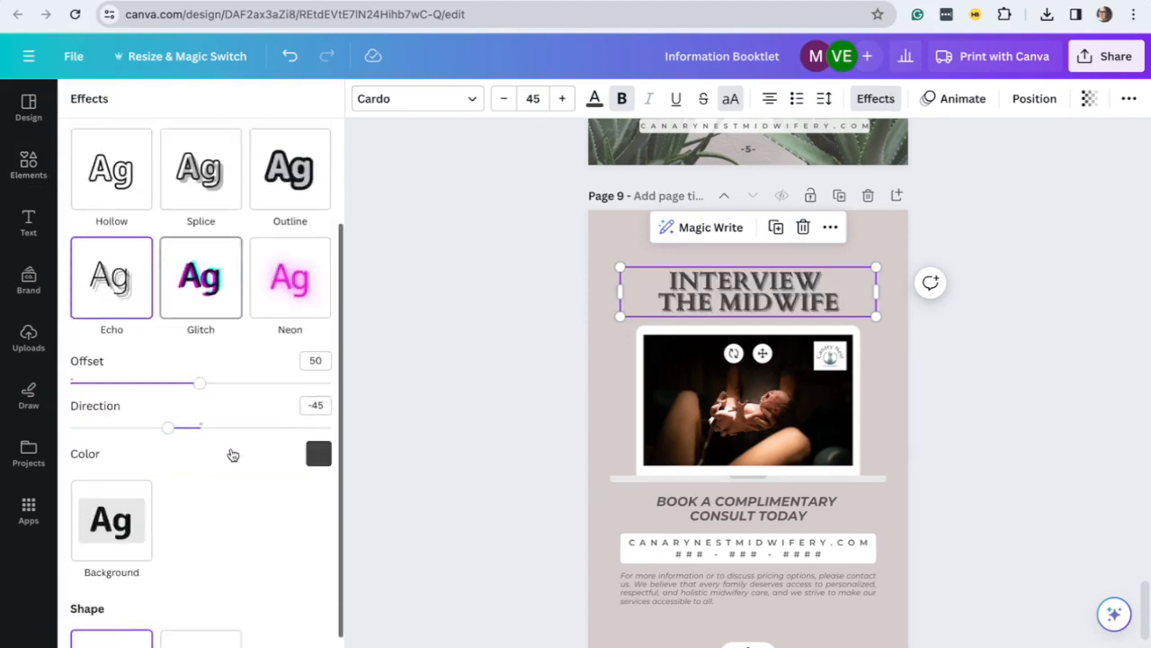
scroll(239, 402, "up", 3)
scroll(236, 454, "down", 3)
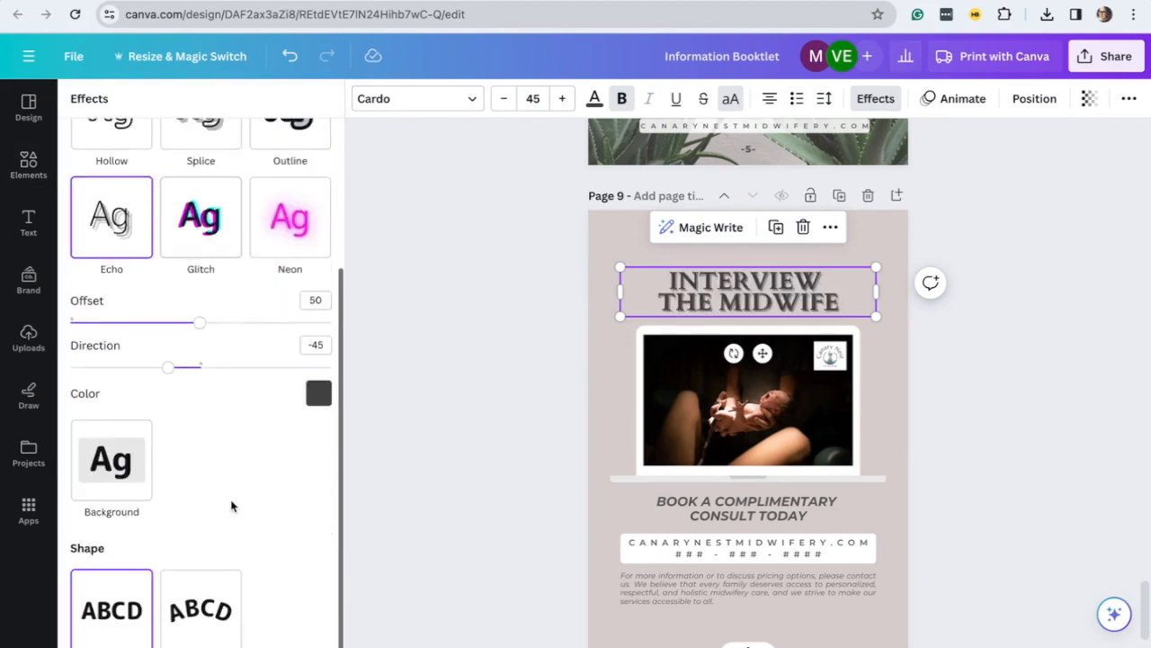
left_click(229, 597)
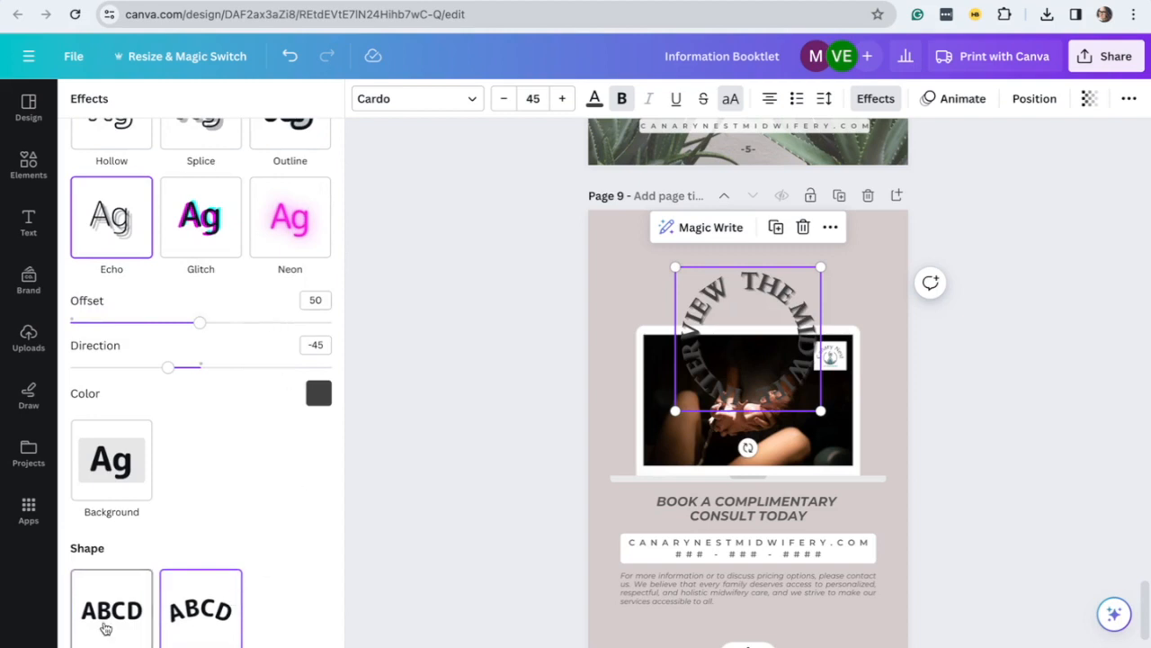
left_click(106, 628)
Try the Splice effect on the heading and replace it with the Outline effect
scroll(170, 380, "up", 3)
left_click(207, 304)
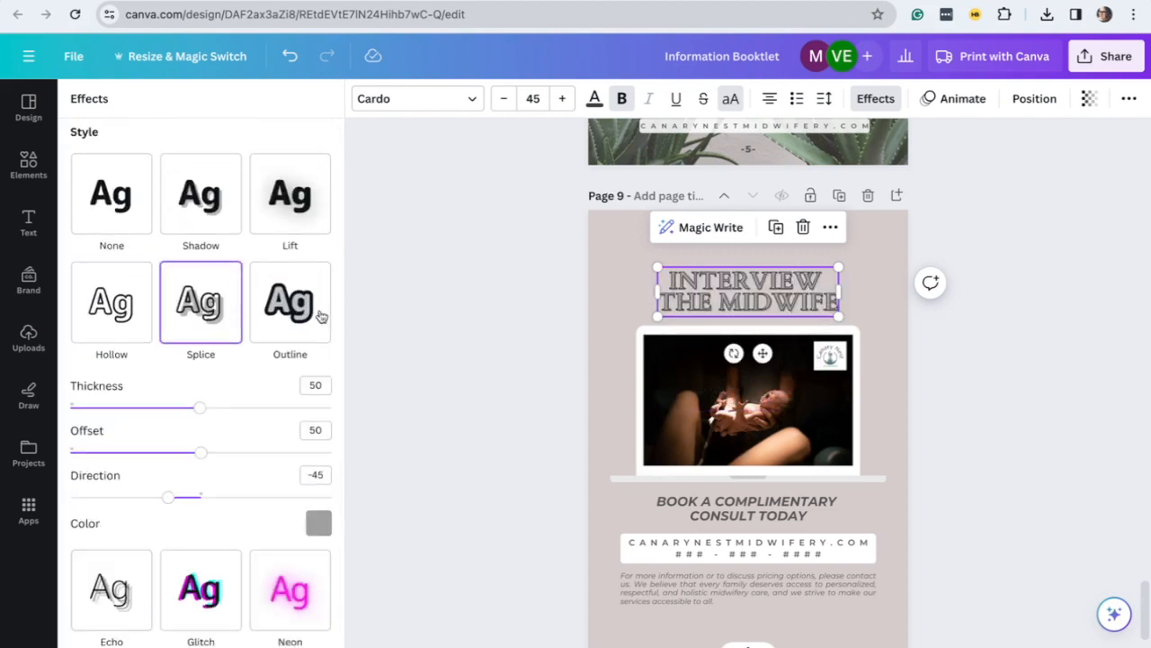
left_click(286, 306)
key("Escape")
Enlarge the page 9 heading to font size 57.5 and centre it above the laptop photo
left_click_drag(758, 279, 725, 279)
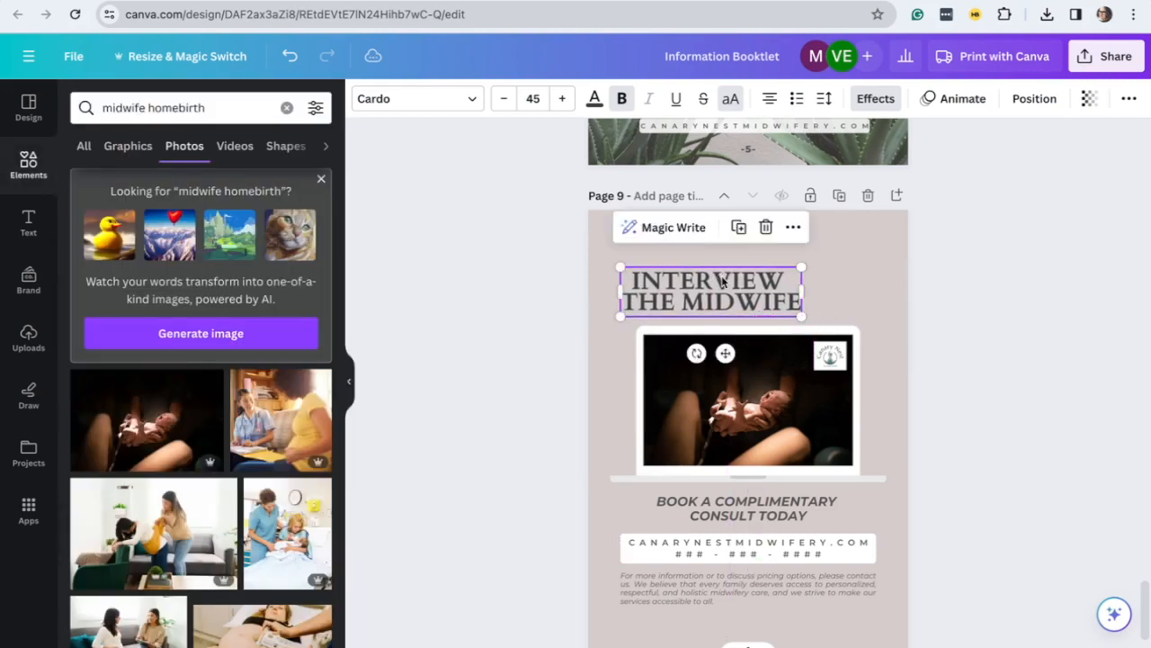
mouse_move(807, 267)
left_mouse_down()
mouse_move(854, 252)
mouse_move(790, 270)
left_mouse_up()
scroll(1007, 368, "up", 1)
left_click(804, 292)
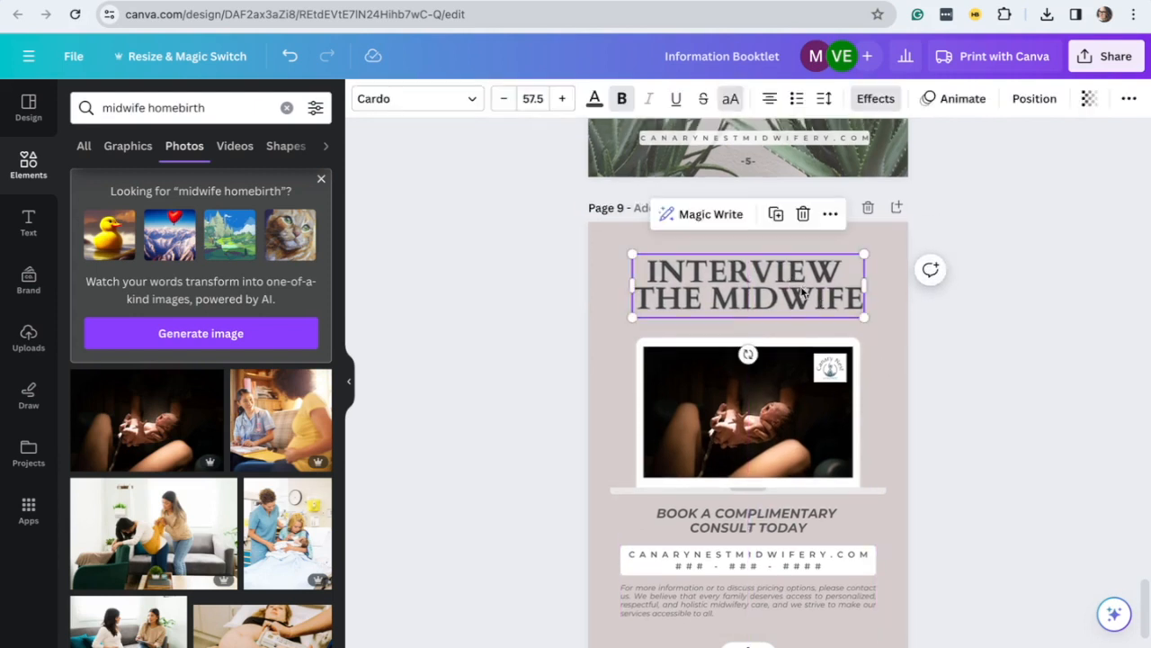
Remove the text effect from the heading and move it slightly down towards the laptop photo
left_click(886, 99)
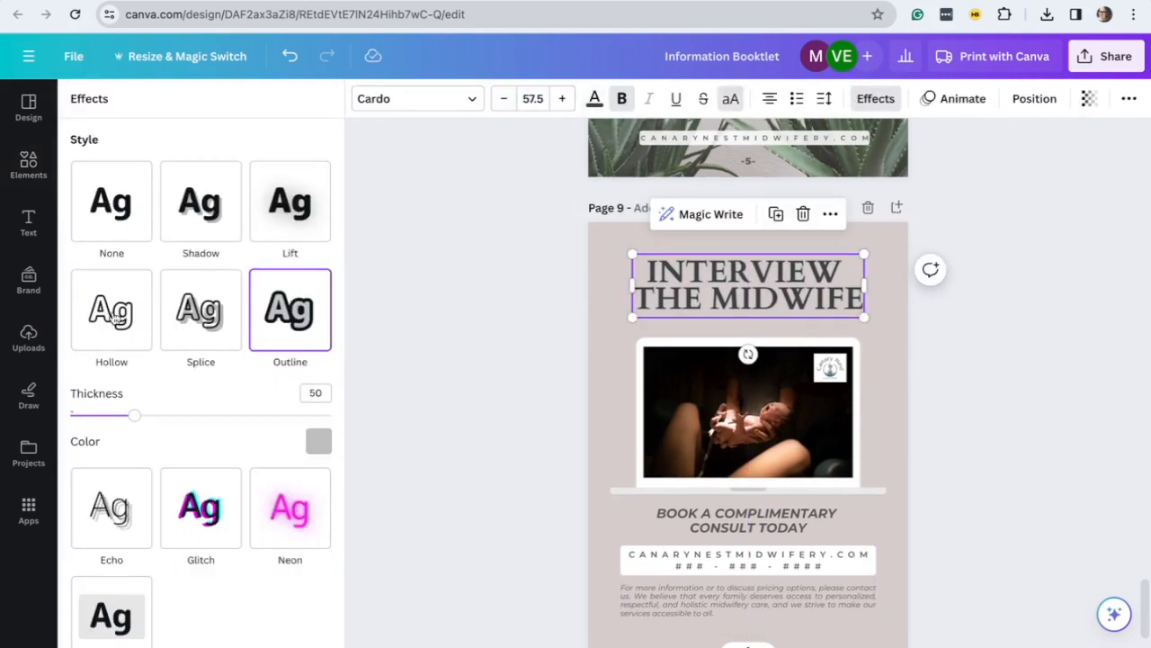
left_click(112, 202)
left_click_drag(778, 295, 778, 304)
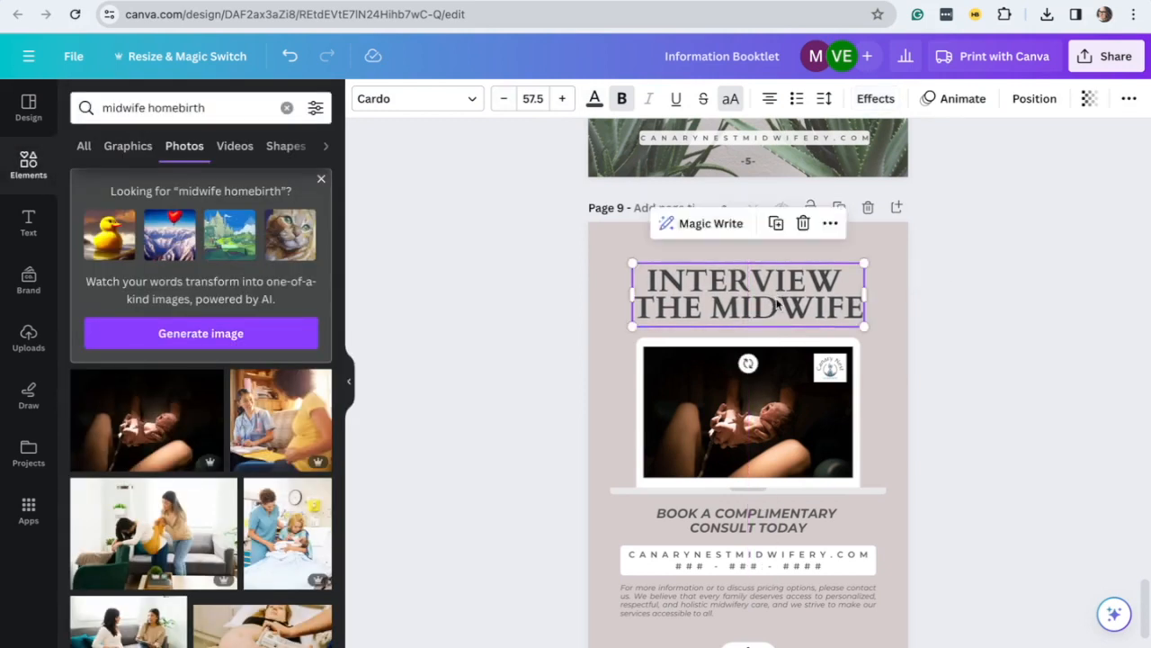
Look over the page 9 layout and go back up to the care services page, page 6
left_click(1021, 419)
scroll(1015, 419, "up", 1)
left_click(819, 302)
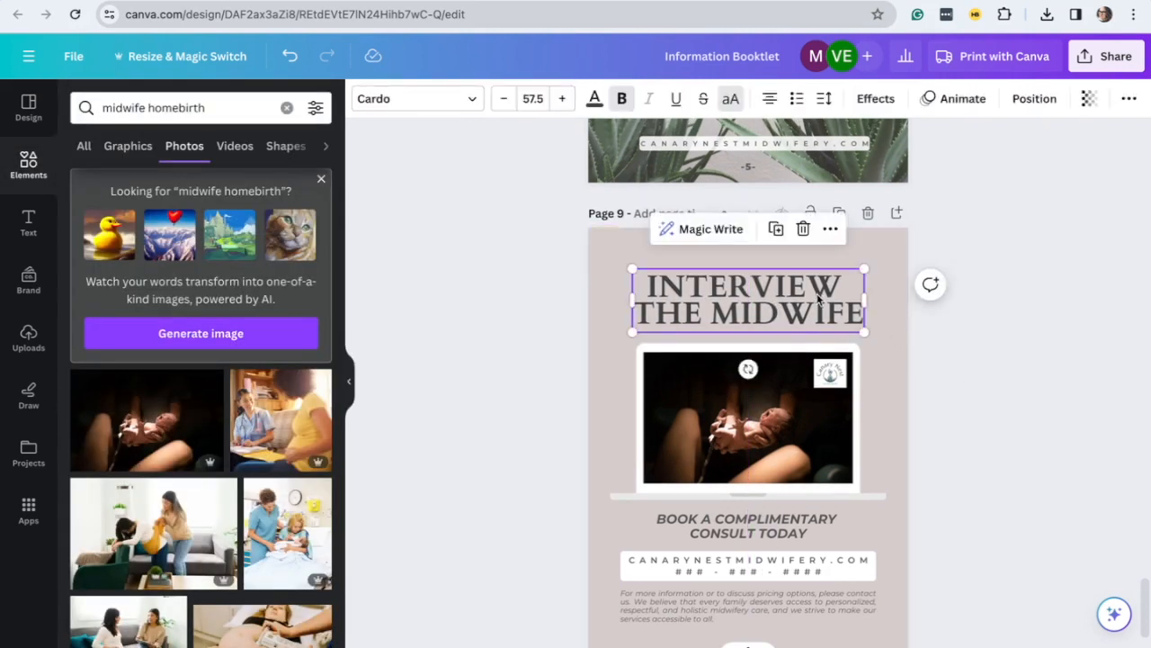
left_click(978, 392)
scroll(978, 392, "down", 2)
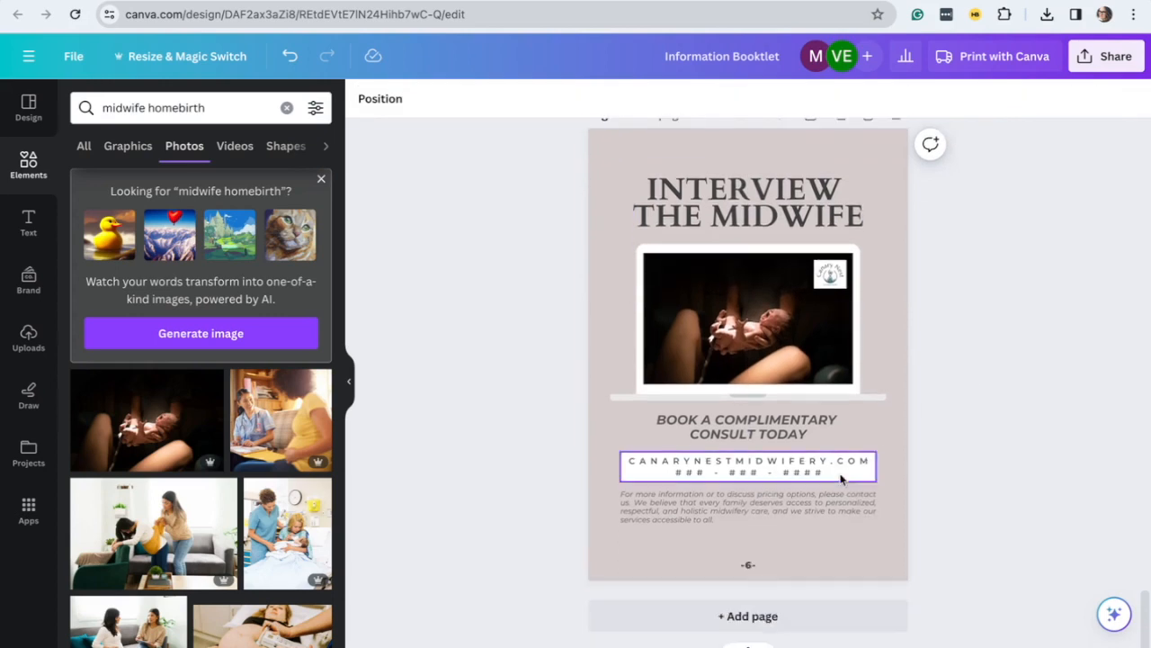
scroll(841, 478, "up", 15)
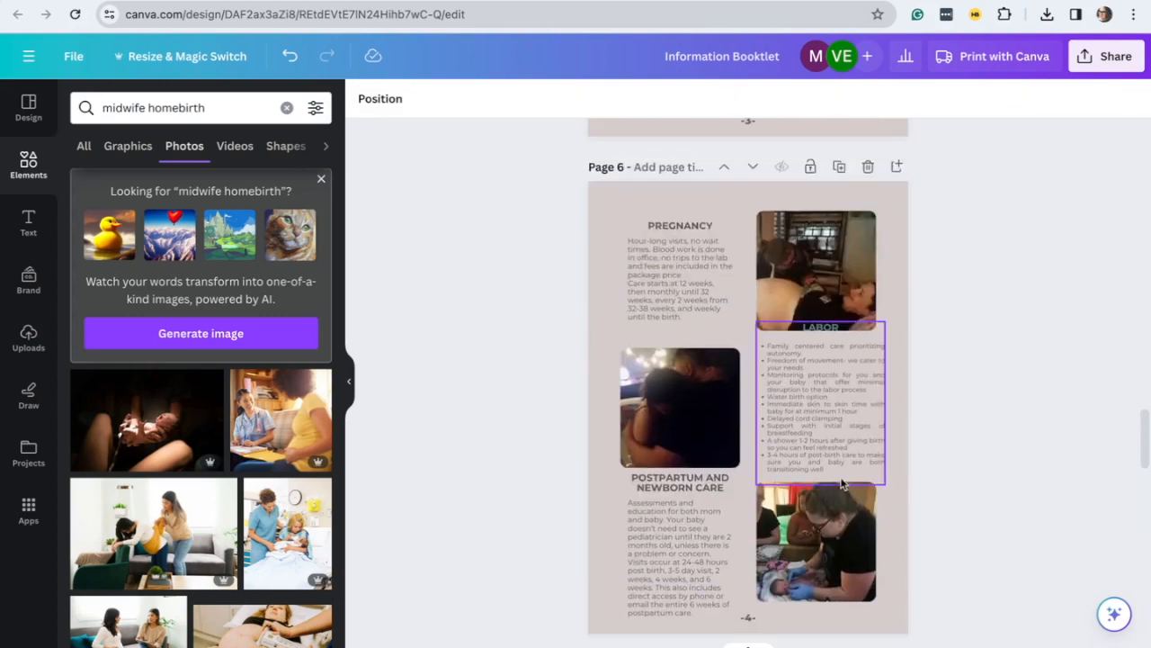
Duplicate the care services page (page 6) and compare it with its copy
scroll(841, 484, "down", 5)
scroll(841, 484, "up", 3)
scroll(841, 483, "down", 6)
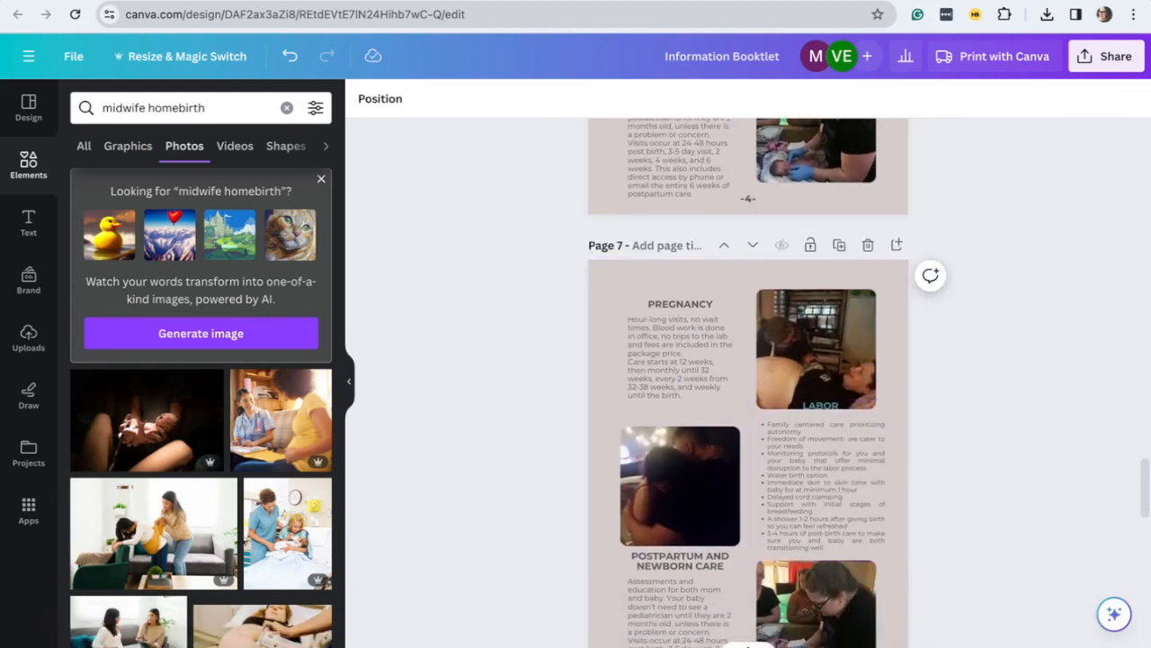
scroll(748, 382, "up", 3)
scroll(896, 431, "down", 2)
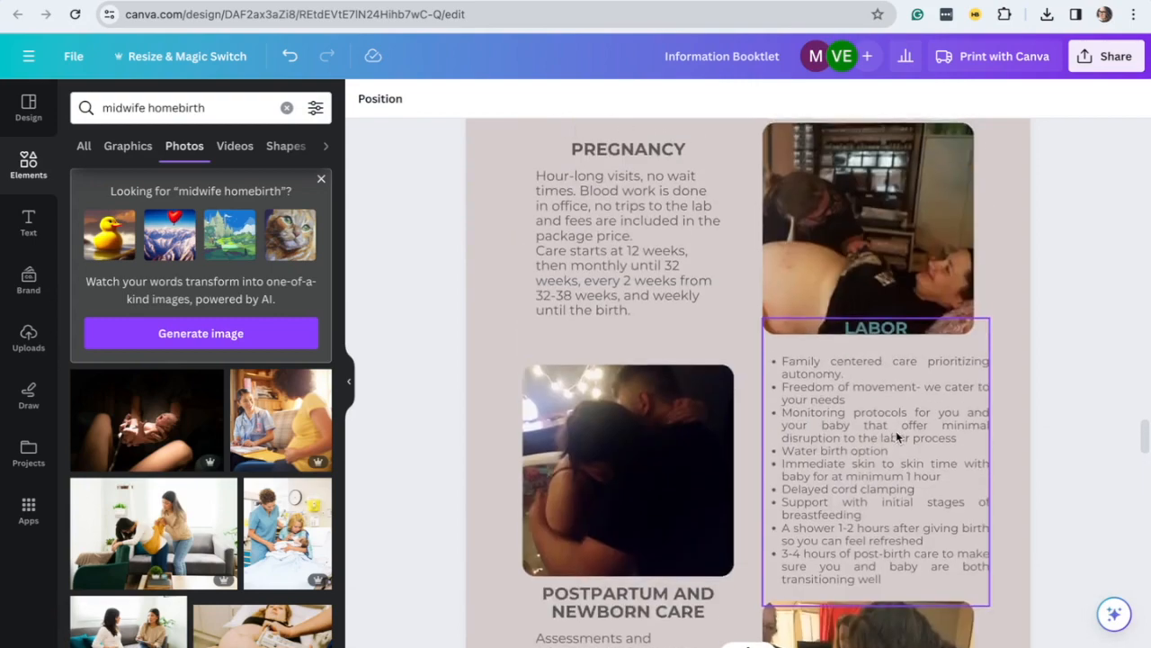
scroll(896, 431, "up", 12)
scroll(896, 437, "down", 5)
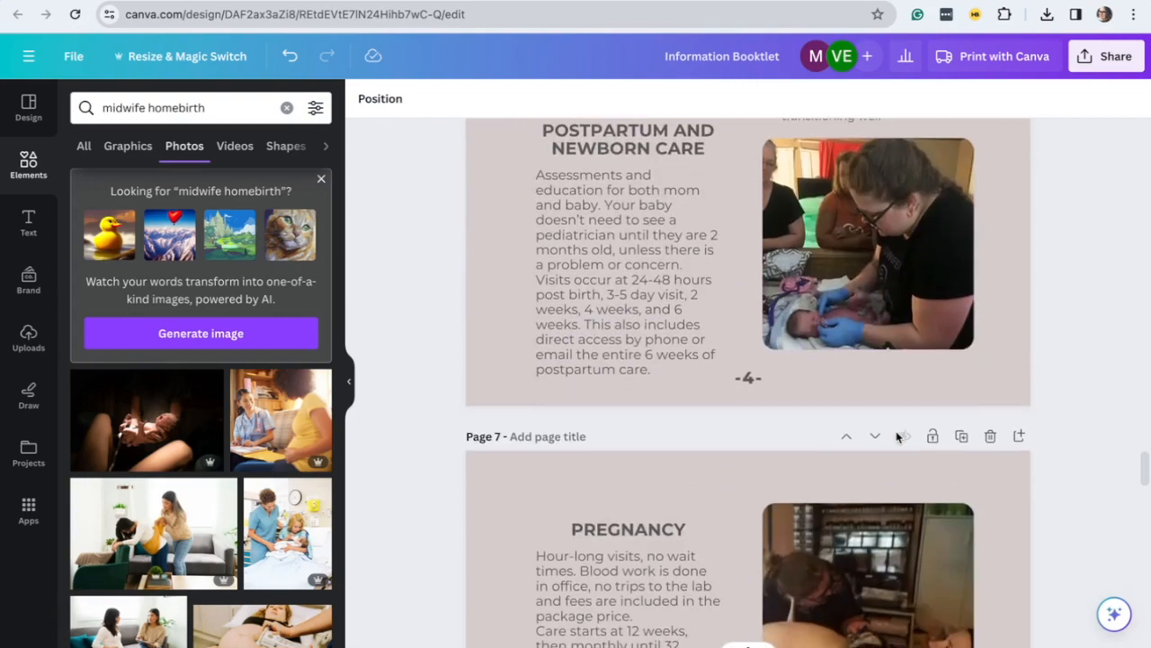
scroll(897, 437, "down", 5)
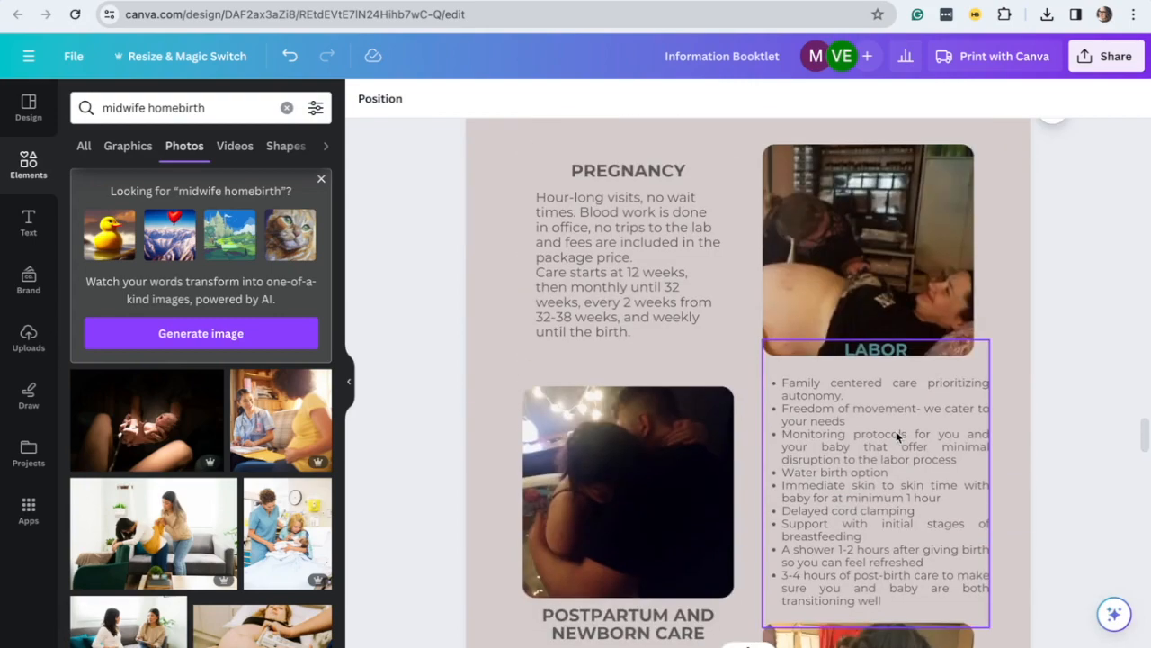
Delete the Labor text block and the photo of the embracing couple from page 6
double_click(897, 436)
key("Delete")
scroll(896, 431, "down", 2)
key("Delete")
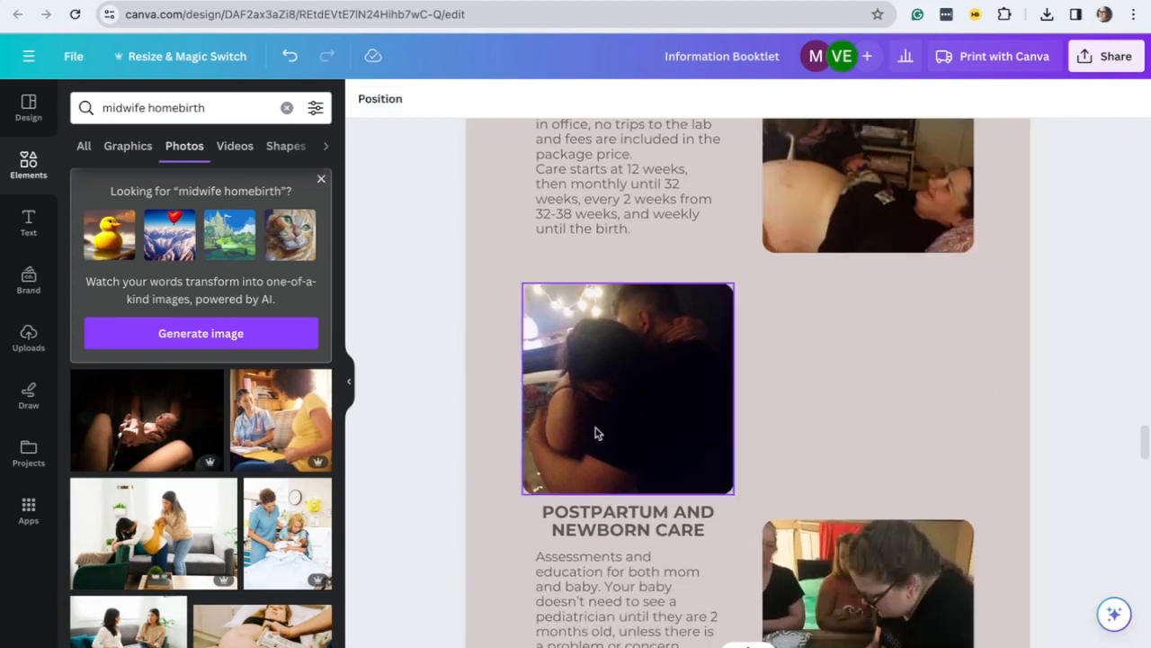
key("Delete")
key("Delete")
Move the complete page 7 up one place, ahead of the page without the Labor section
scroll(642, 370, "down", 5)
scroll(641, 317, "up", 3)
scroll(643, 317, "down", 7)
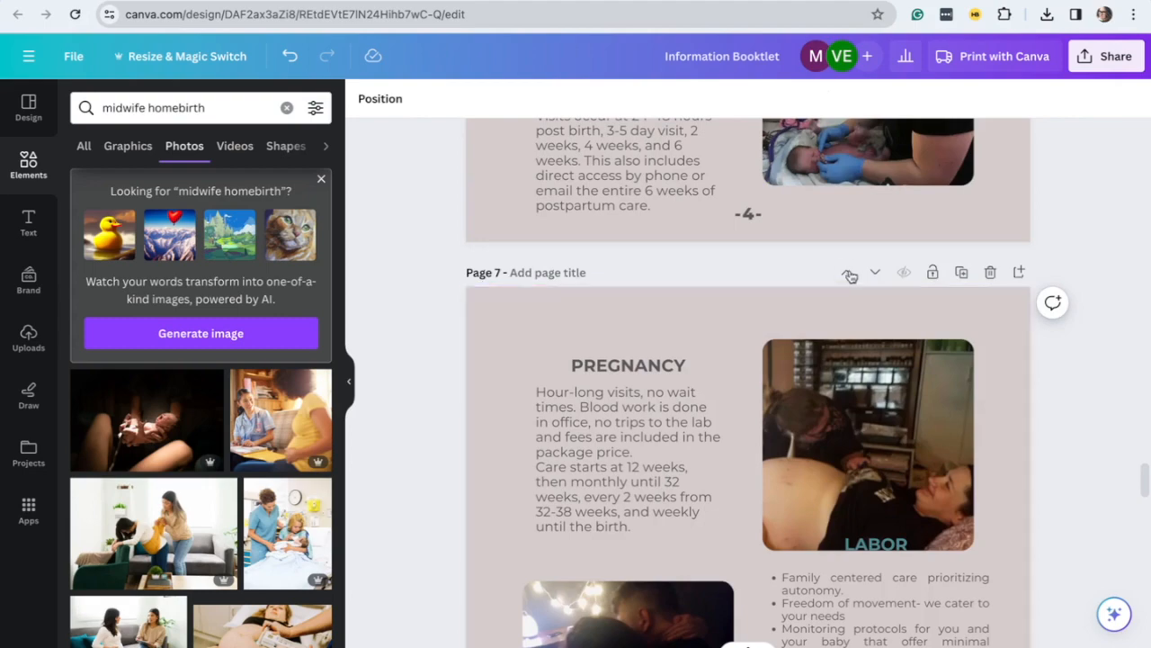
left_click(849, 274)
scroll(849, 274, "up", 10)
scroll(848, 273, "down", 15)
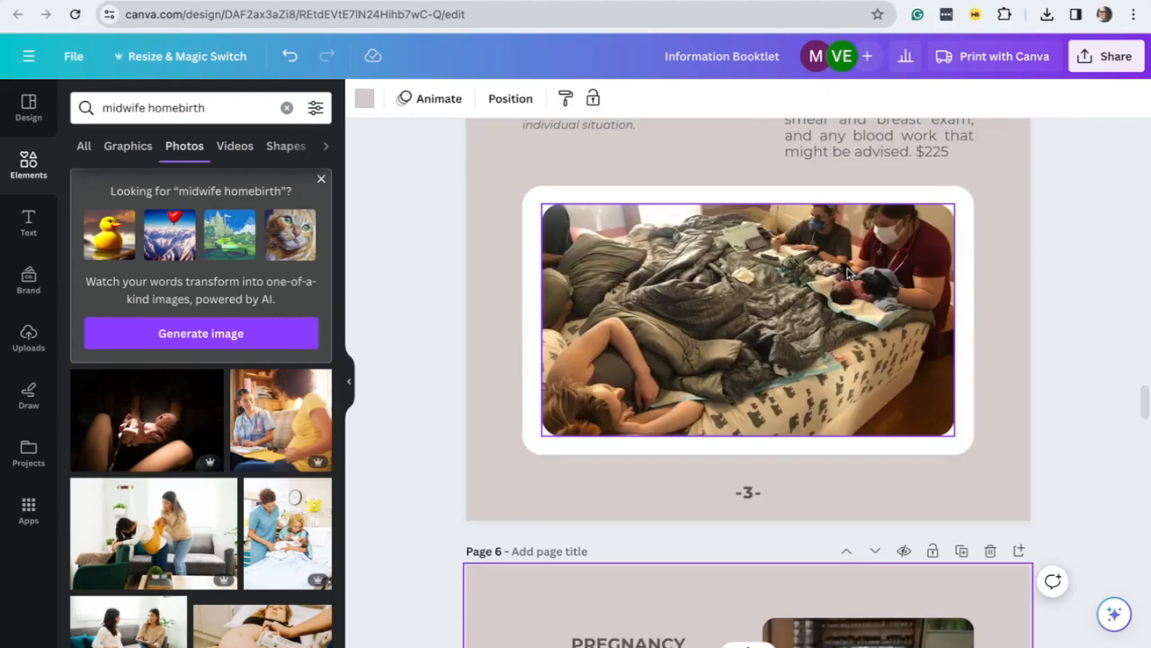
scroll(848, 273, "down", 5)
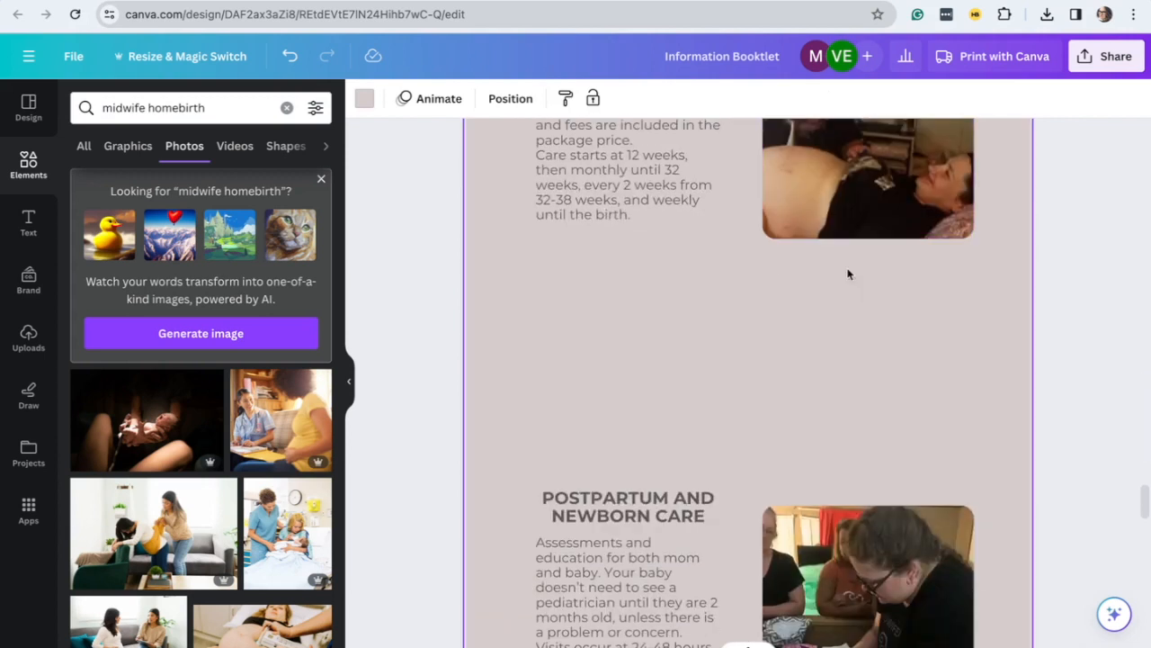
Move the Postpartum and Newborn Care text and its photo up, and shift the Pregnancy text and photo down on page 7
left_click_drag(613, 452, 912, 514)
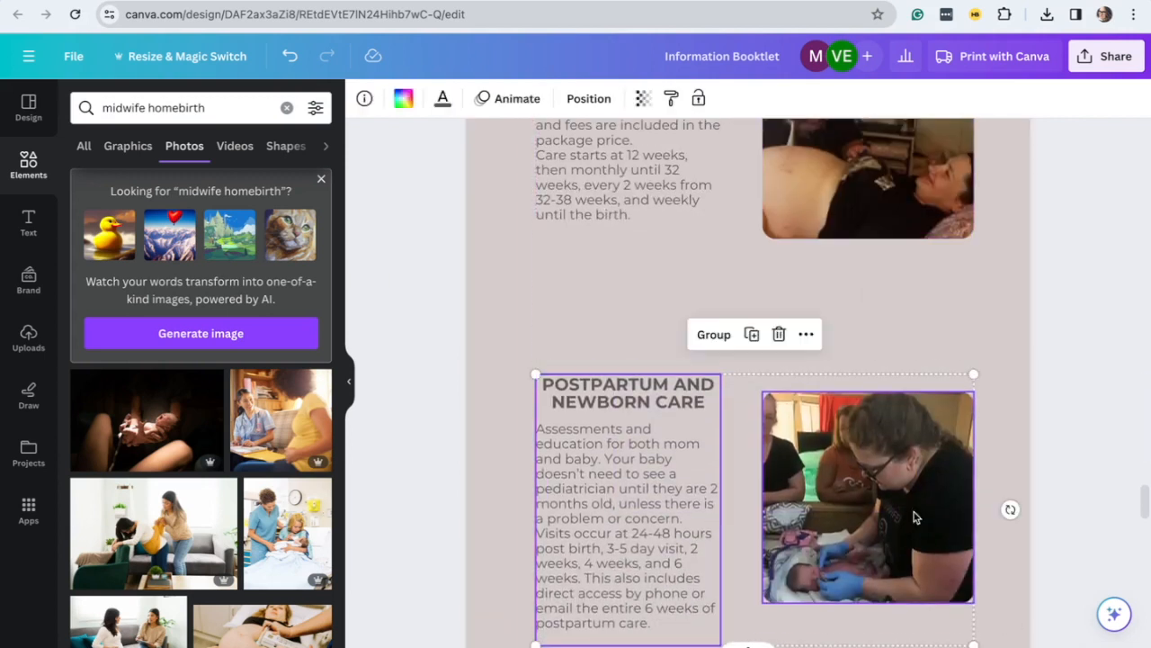
scroll(915, 442, "up", 2)
left_click_drag(915, 423, 549, 171)
left_click_drag(795, 288, 795, 355)
scroll(698, 499, "down", 2)
Reselect the Postpartum and Newborn Care text with its photo and nudge the pair slightly up
left_click(498, 462)
left_click_drag(525, 331, 869, 505)
scroll(869, 505, "down", 5)
scroll(877, 346, "up", 4)
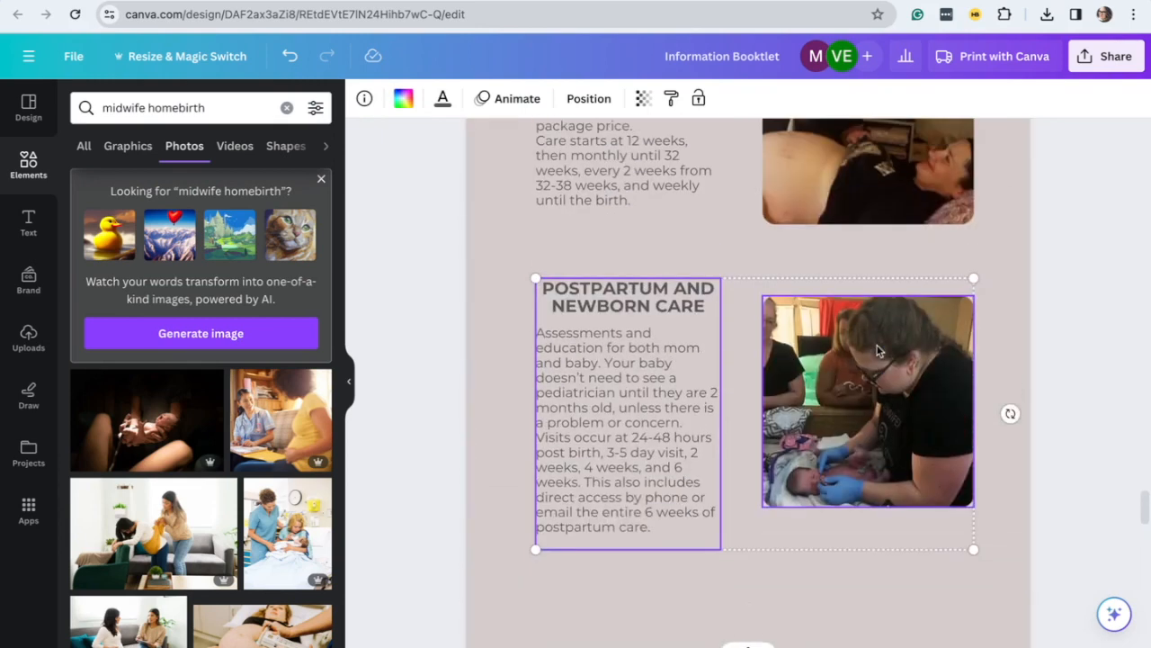
left_click_drag(877, 345, 876, 337)
Duplicate page 6 and delete the Postpartum and Newborn Care photo and text from one of the two copies
scroll(876, 342, "up", 8)
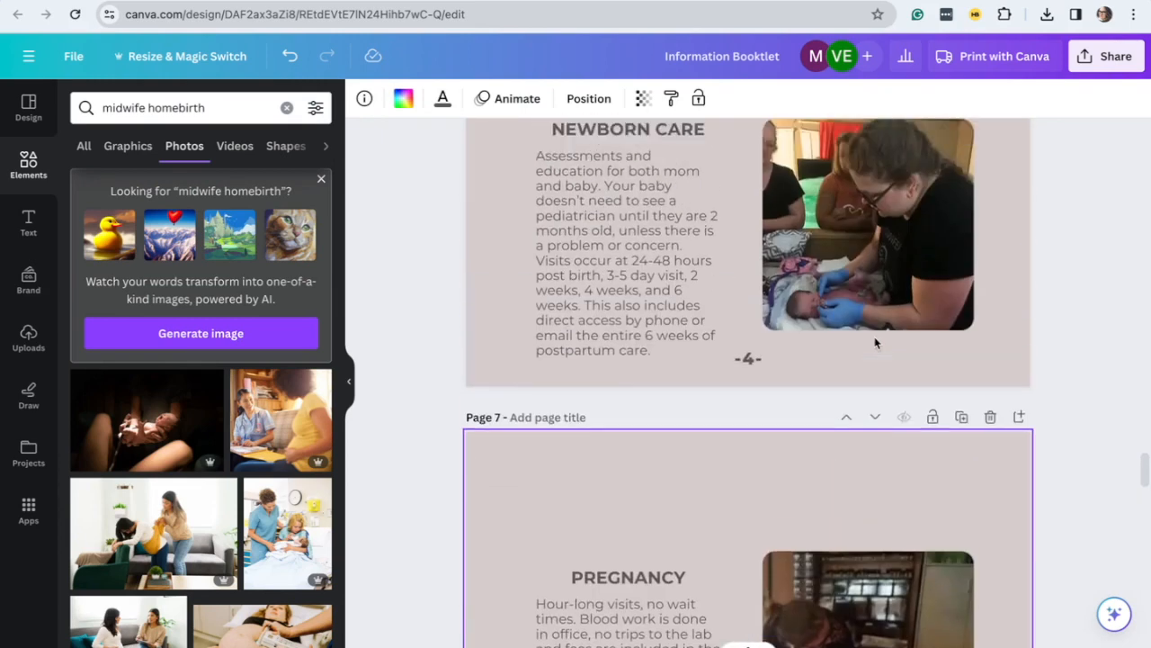
scroll(878, 340, "up", 5)
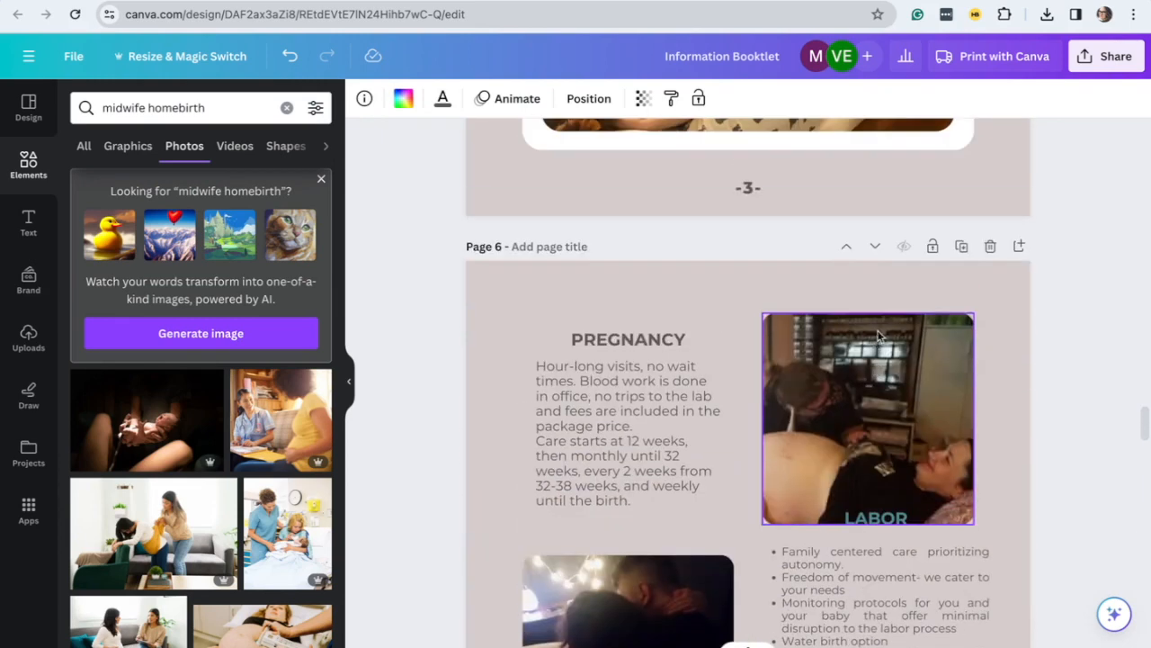
left_click(962, 246)
scroll(900, 513, "down", 5)
left_click(864, 493)
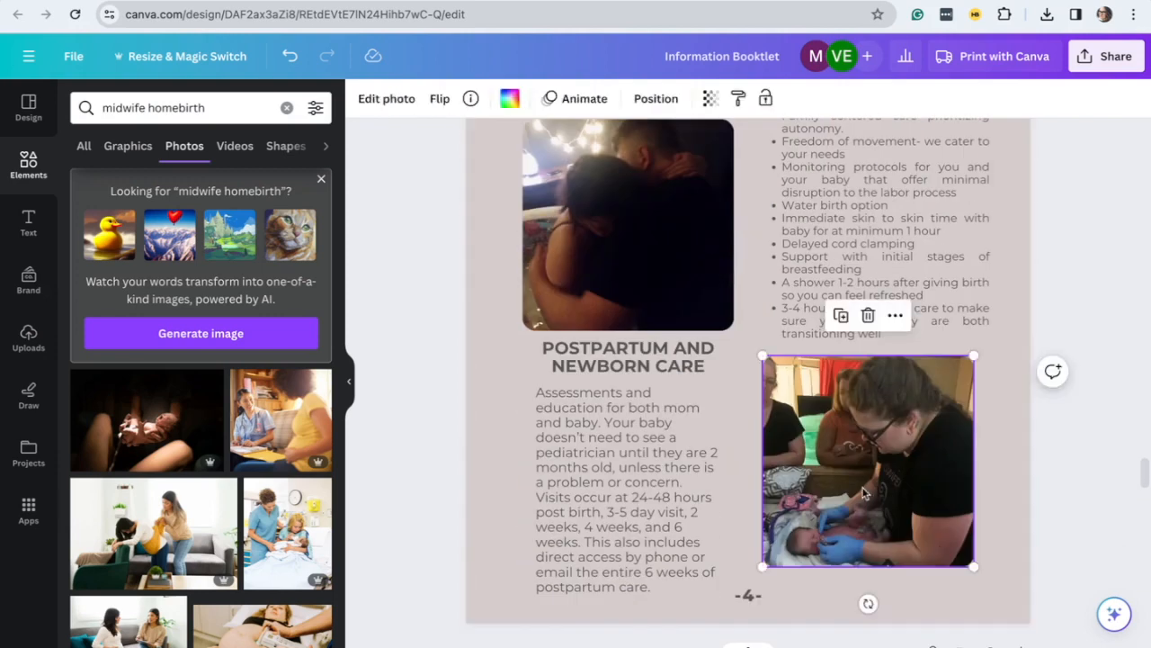
key("Delete")
key("Delete")
left_click(619, 394)
key("Delete")
key("Delete")
Delete the Pregnancy photo and text block, keeping only the Labor section and the couple photo on page 7
scroll(942, 299, "up", 2)
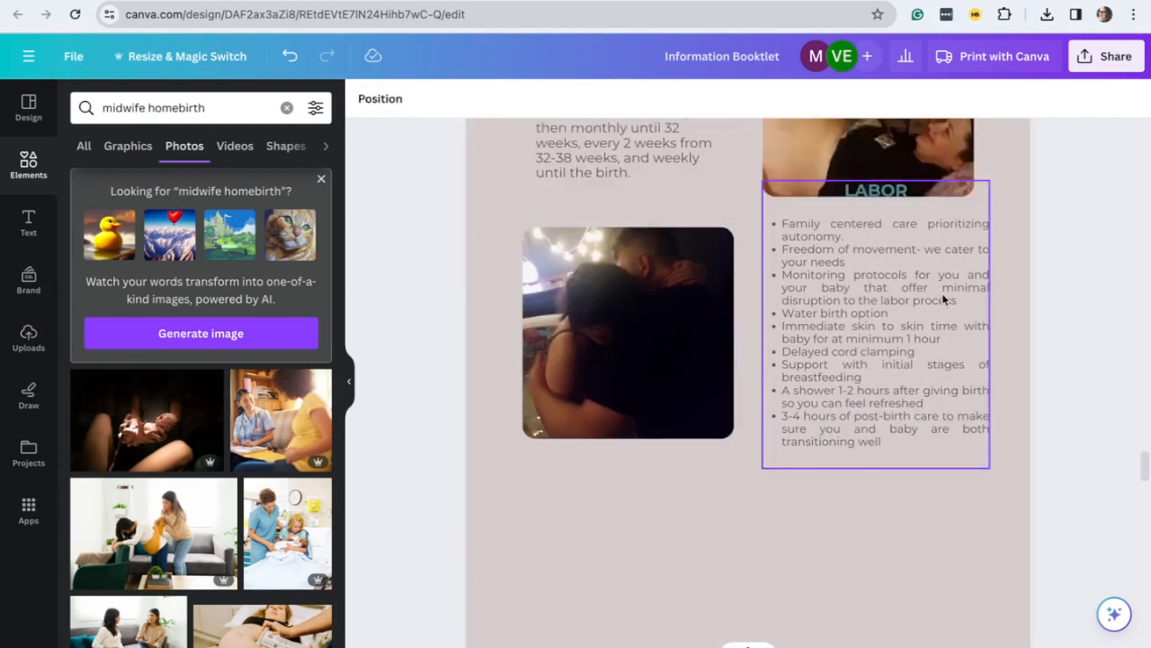
scroll(943, 298, "up", 3)
left_click(867, 244)
key("Delete")
key("Delete")
left_click(616, 223)
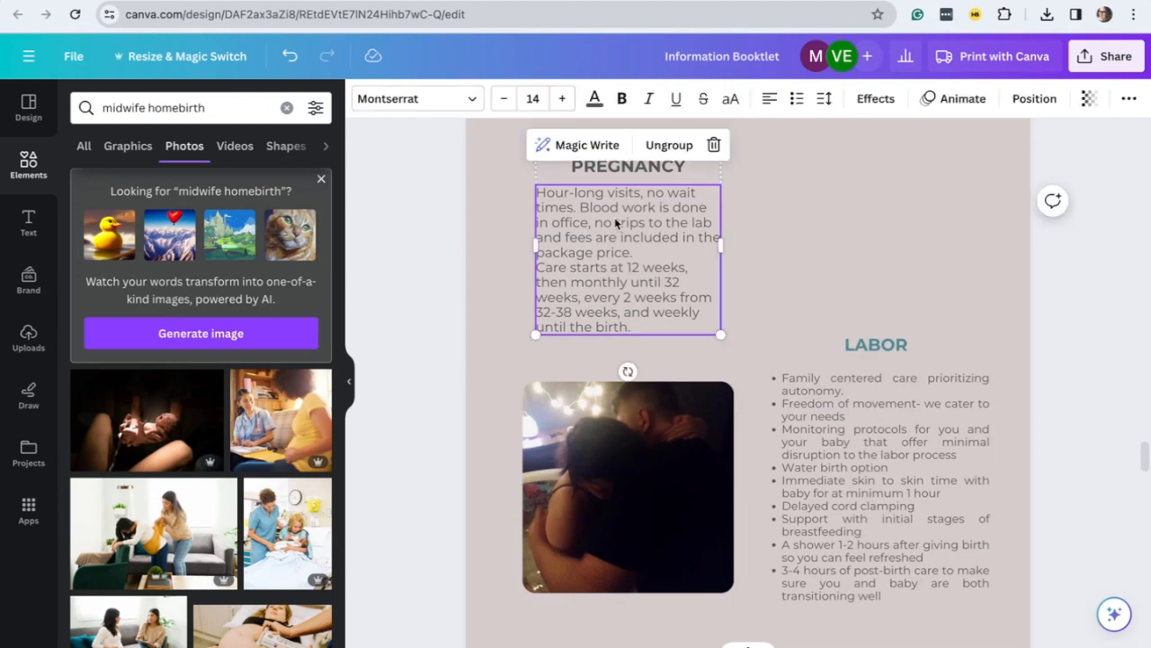
key("Delete")
Shrink the couple photo slightly and move it up to the page's upper left margin corner
scroll(736, 276, "down", 1)
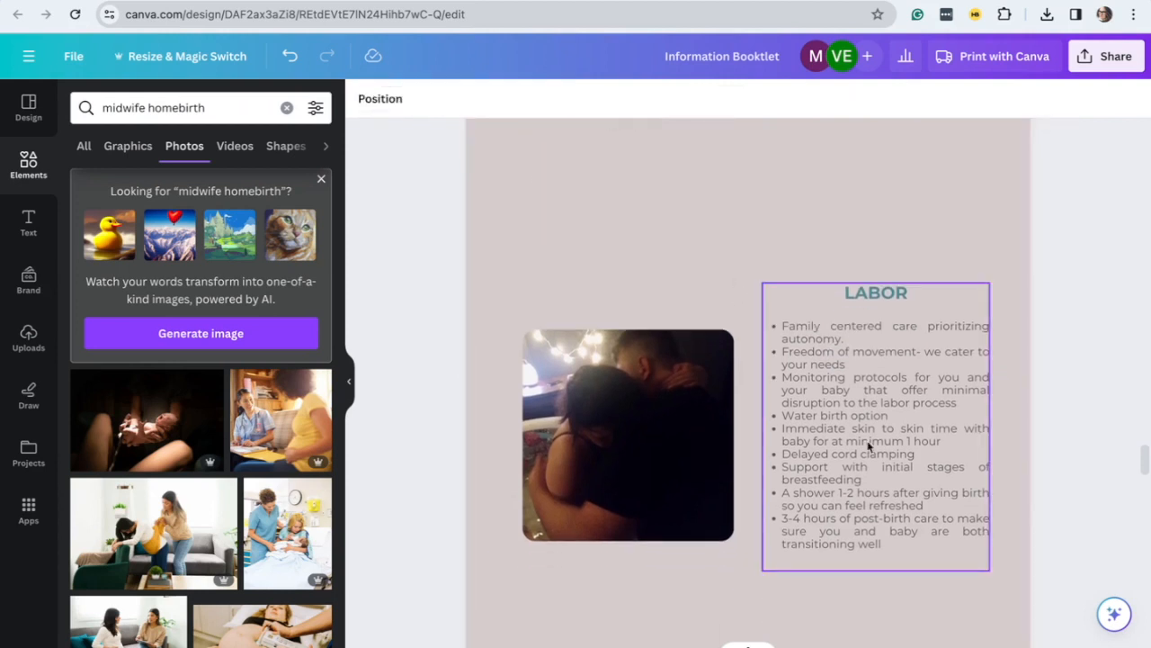
left_click(638, 458)
left_click_drag(638, 458, 638, 283)
scroll(746, 315, "up", 3)
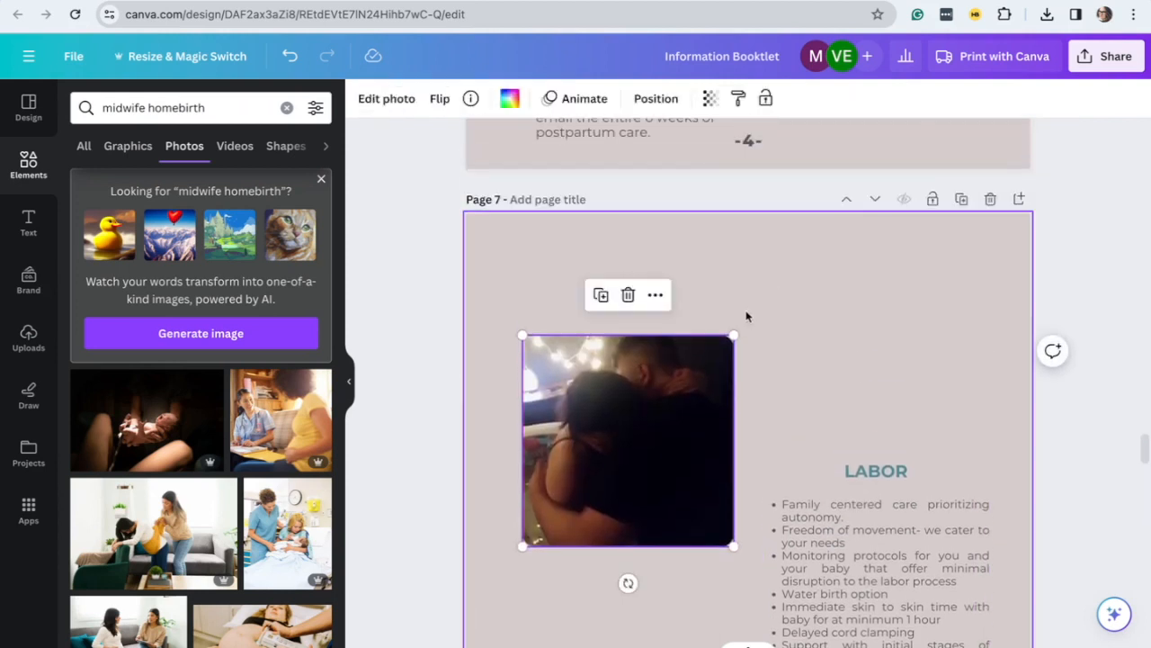
left_click_drag(734, 335, 703, 365)
left_click_drag(633, 414, 633, 318)
scroll(844, 484, "down", 1)
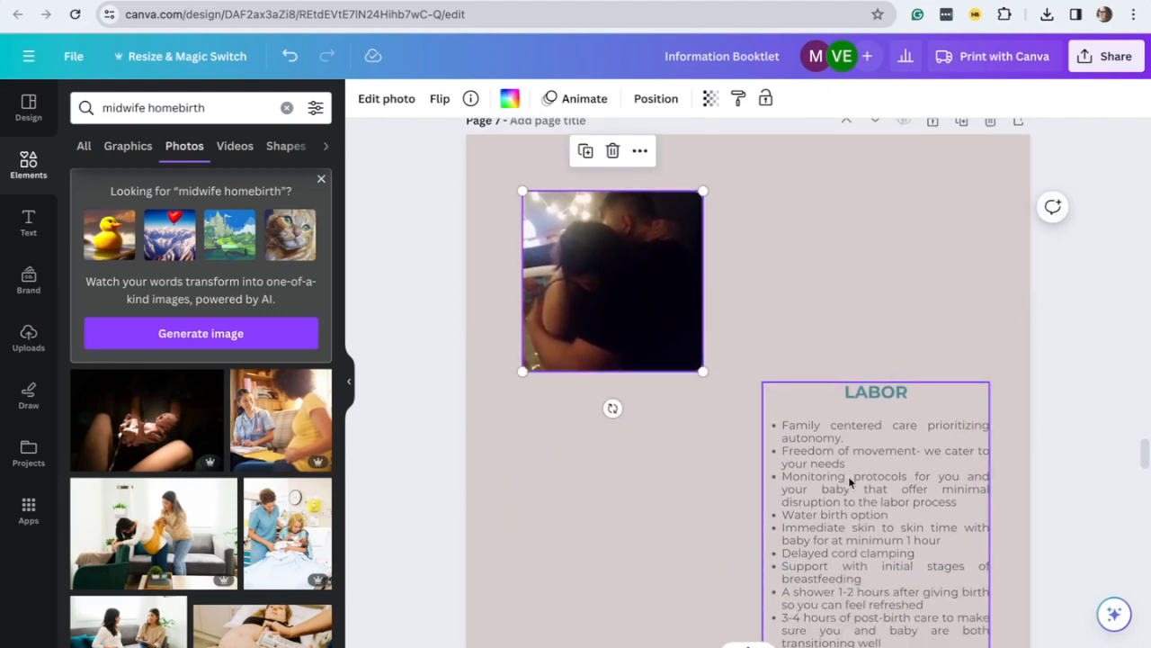
Move the Labor text block beneath the couple photo and widen it to span the page margins
right_click(849, 482)
left_click(870, 483)
left_click_drag(871, 482, 630, 495)
scroll(778, 441, "down", 1)
left_click(758, 448)
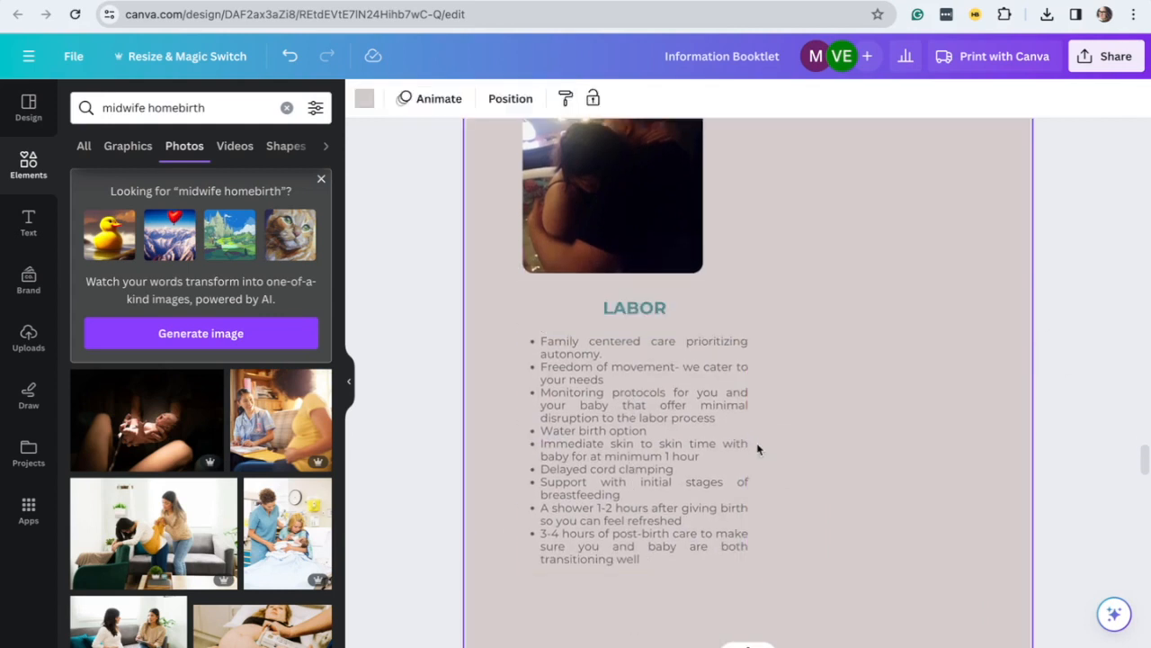
left_click(716, 457)
left_click_drag(748, 444, 975, 454)
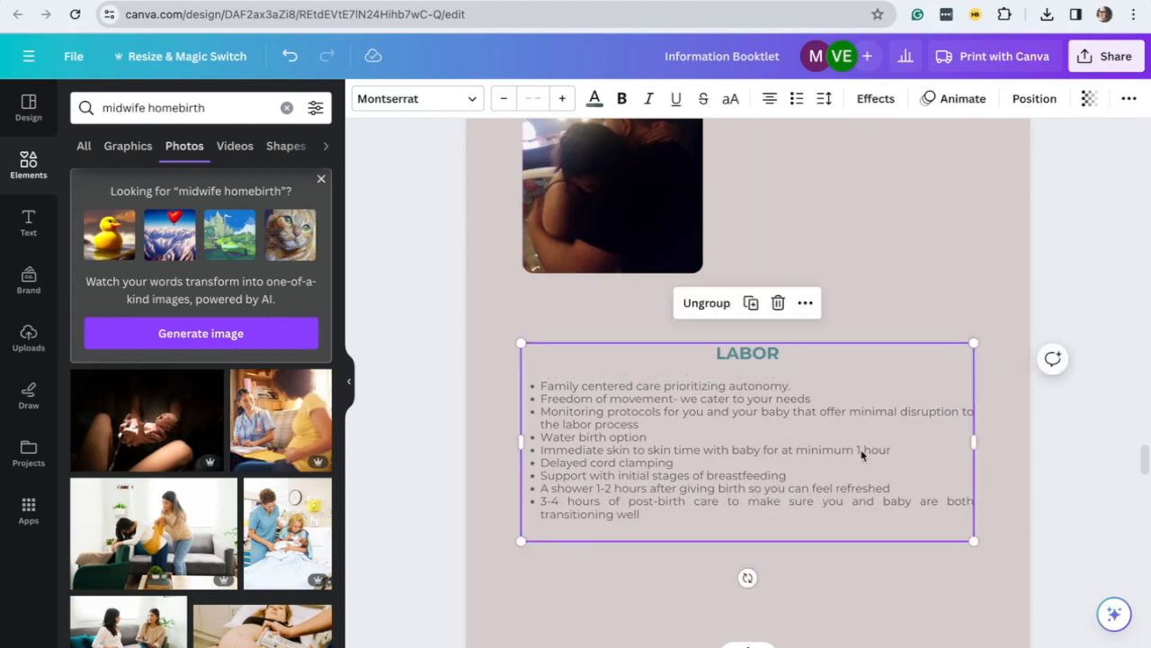
Set the Labor bullet list to font size 14
triple_click(595, 410)
key("super+a")
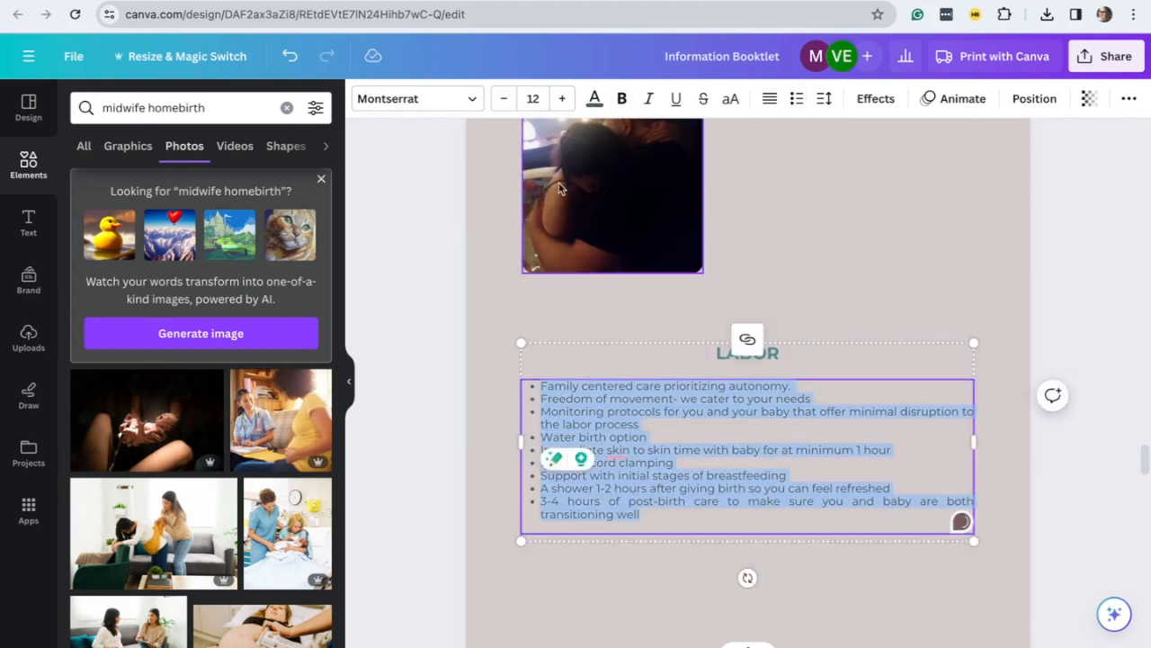
left_click(561, 99)
left_click(561, 99)
left_click(561, 99)
left_click(561, 99)
left_click(504, 99)
left_click(504, 99)
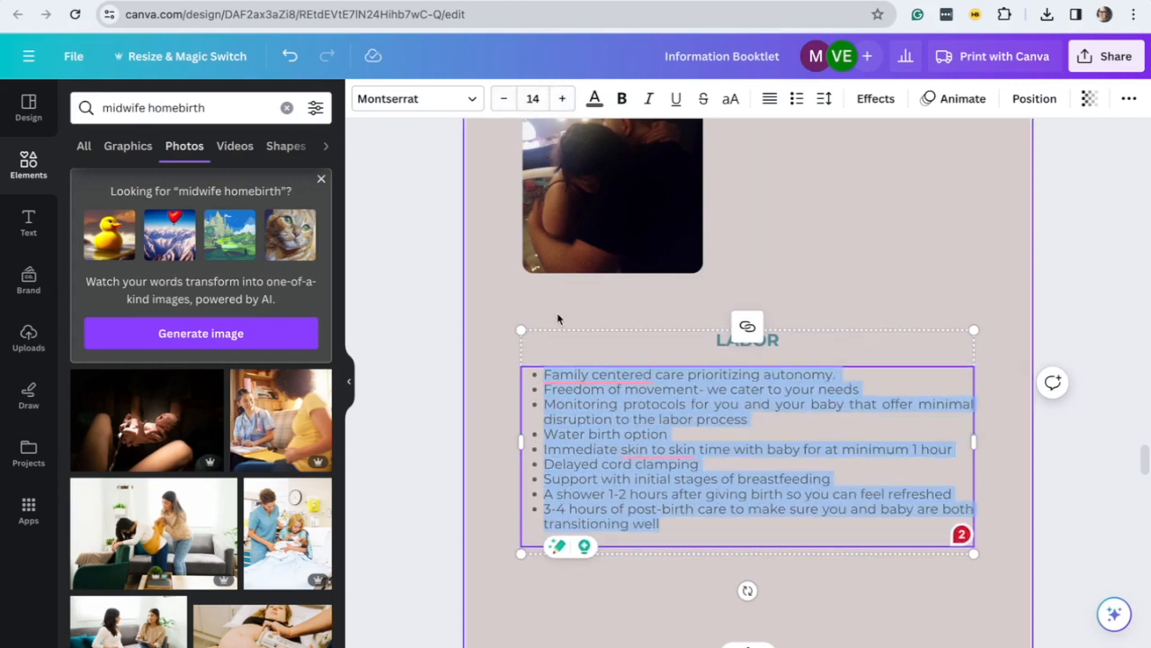
left_click(557, 314)
Change the Labor heading to "LABOR SERVICES" and shift the text block slightly down the page
left_click_drag(738, 433, 737, 438)
left_click(492, 476)
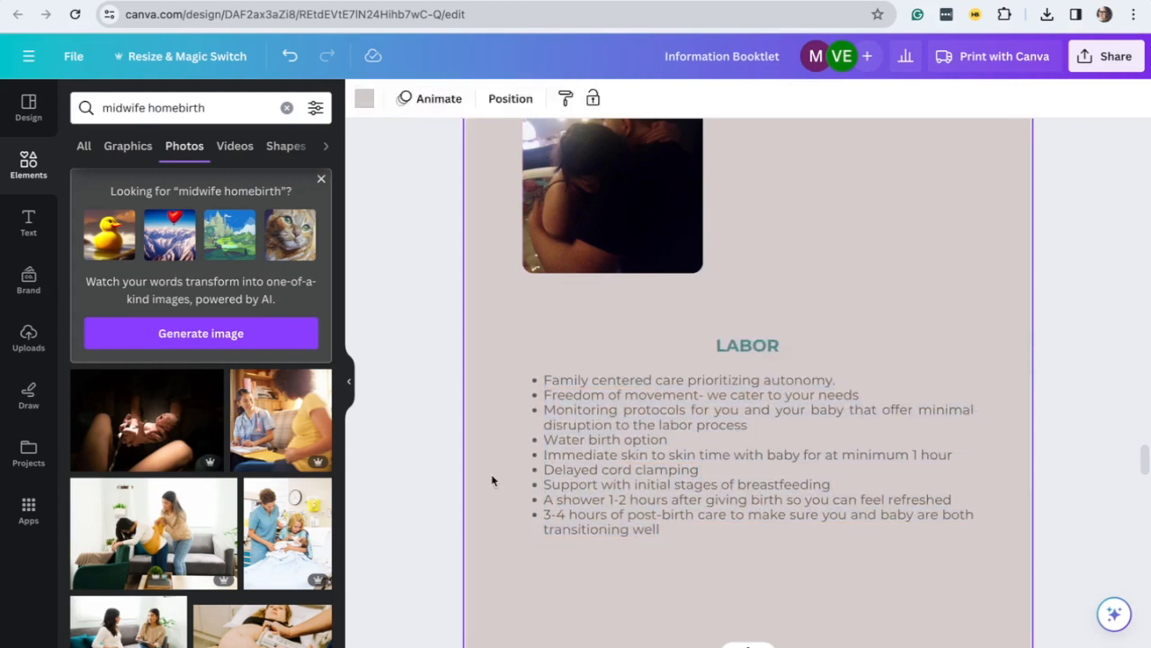
left_click(720, 348)
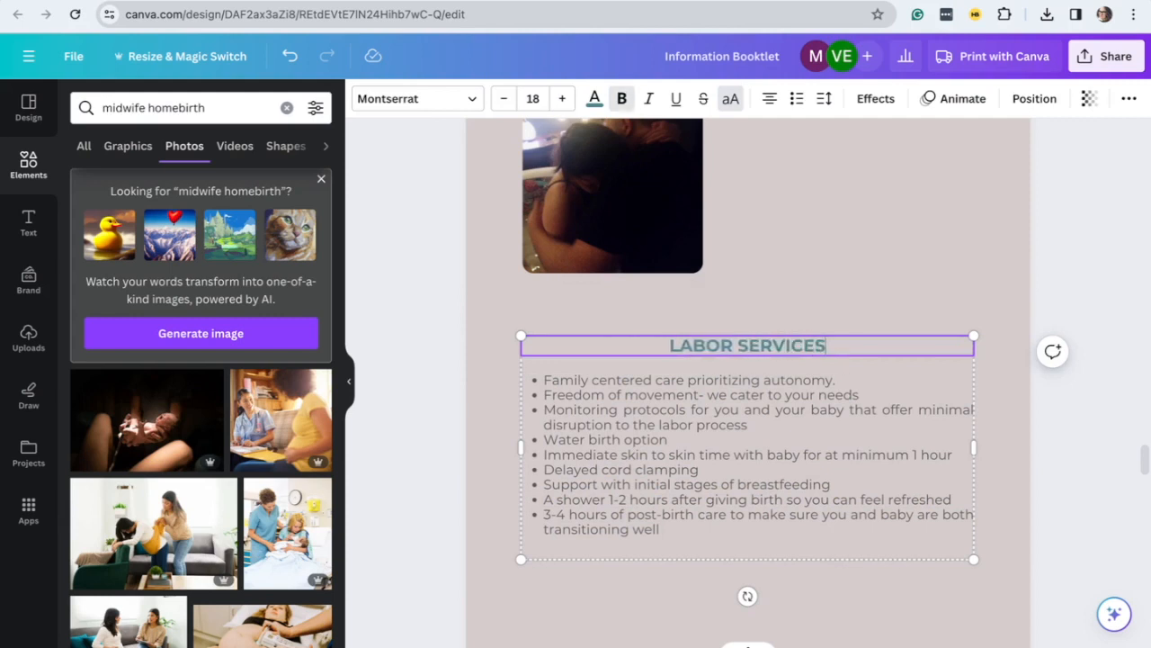
scroll(798, 518, "down", 2)
left_click_drag(784, 380, 784, 402)
scroll(783, 402, "up", 2)
Ungroup the labor text block, duplicate its LABOR SERVICES heading and place the copy above it near the couple photo
scroll(710, 269, "up", 3)
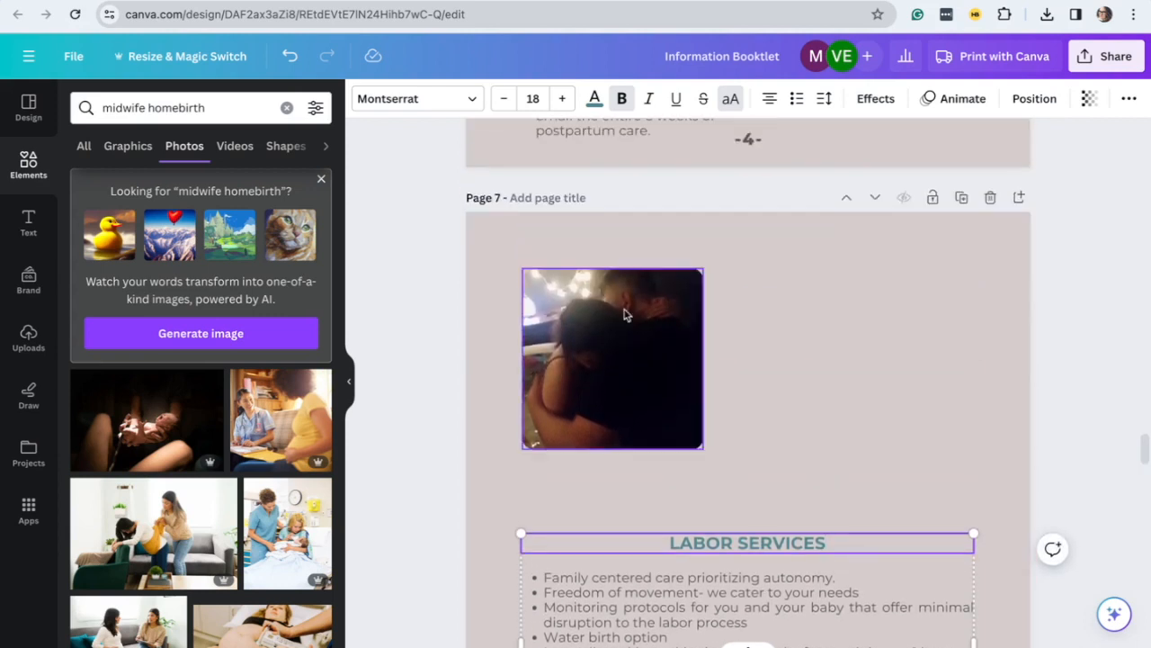
left_click(729, 428)
scroll(738, 494, "down", 1)
left_click(738, 472)
left_click(781, 427)
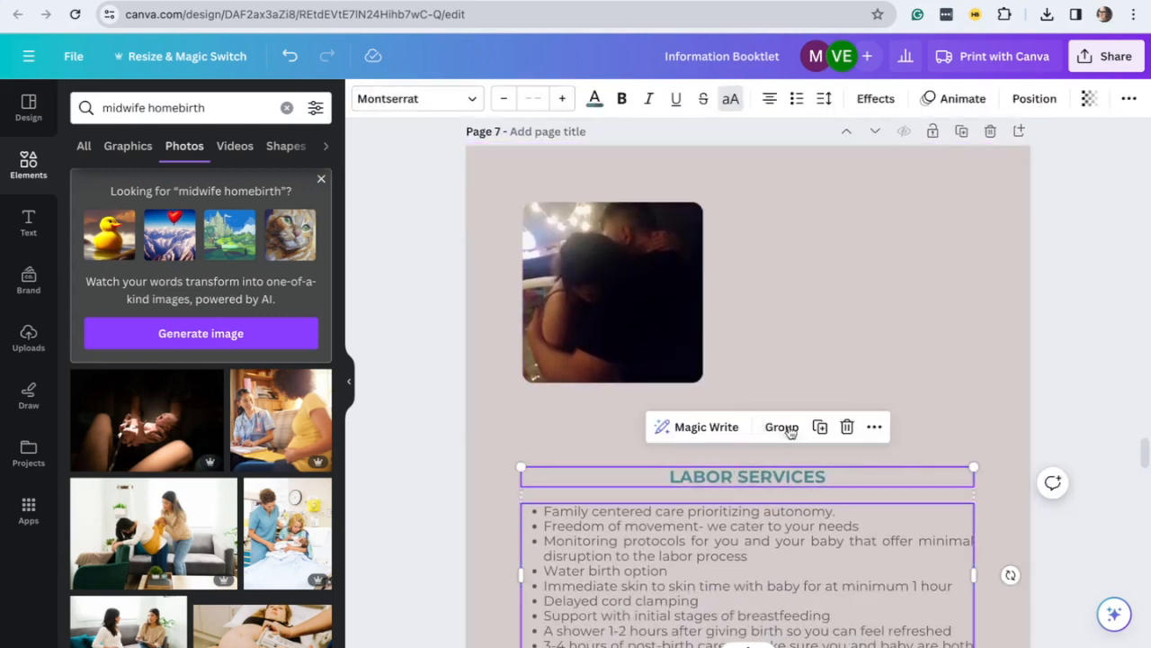
left_click(752, 483)
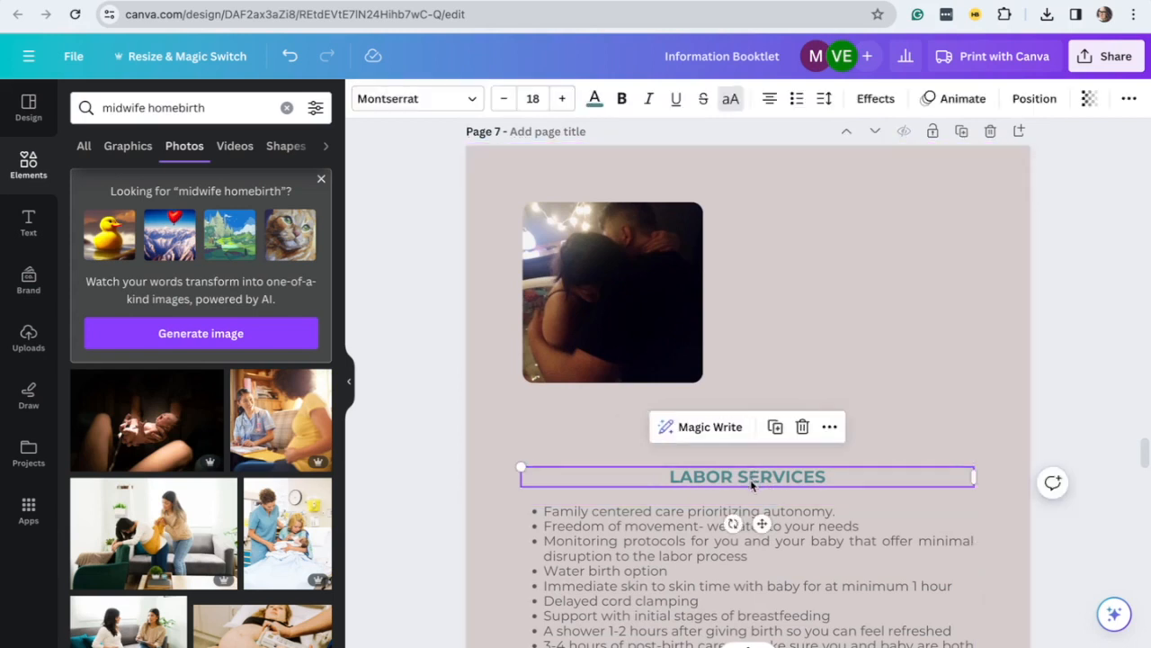
left_click(775, 427)
left_click_drag(756, 483, 810, 372)
Replace the copied heading's text with "EXPERIENCE PERSONALIZED CARE IN THIS LIFE-CHANGING EXPERIENCE."
double_click(801, 372)
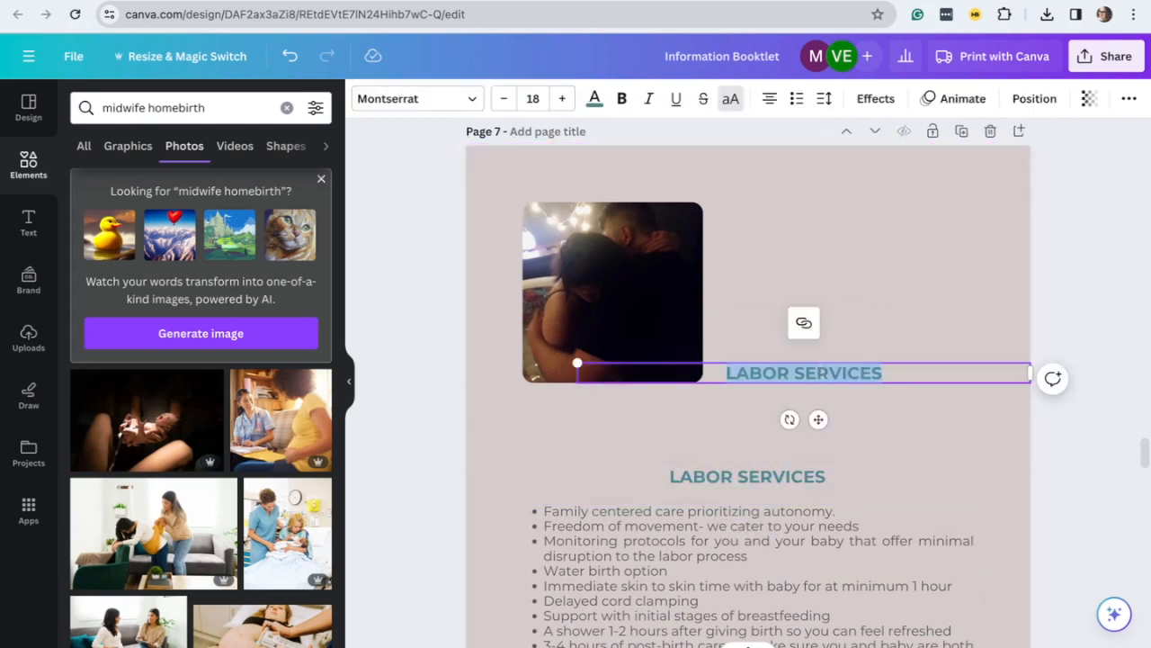
type("DO YOU WANT TO FEEL")
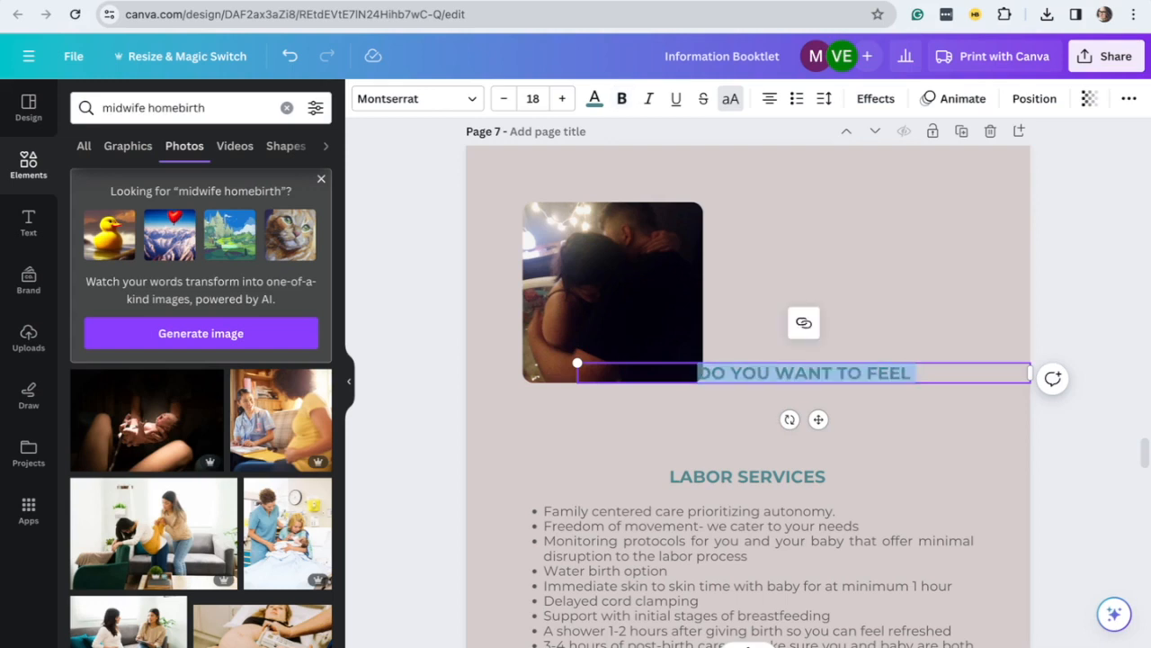
type("EXPERIENCE PERSONALIZED CARE IN ONE O TH")
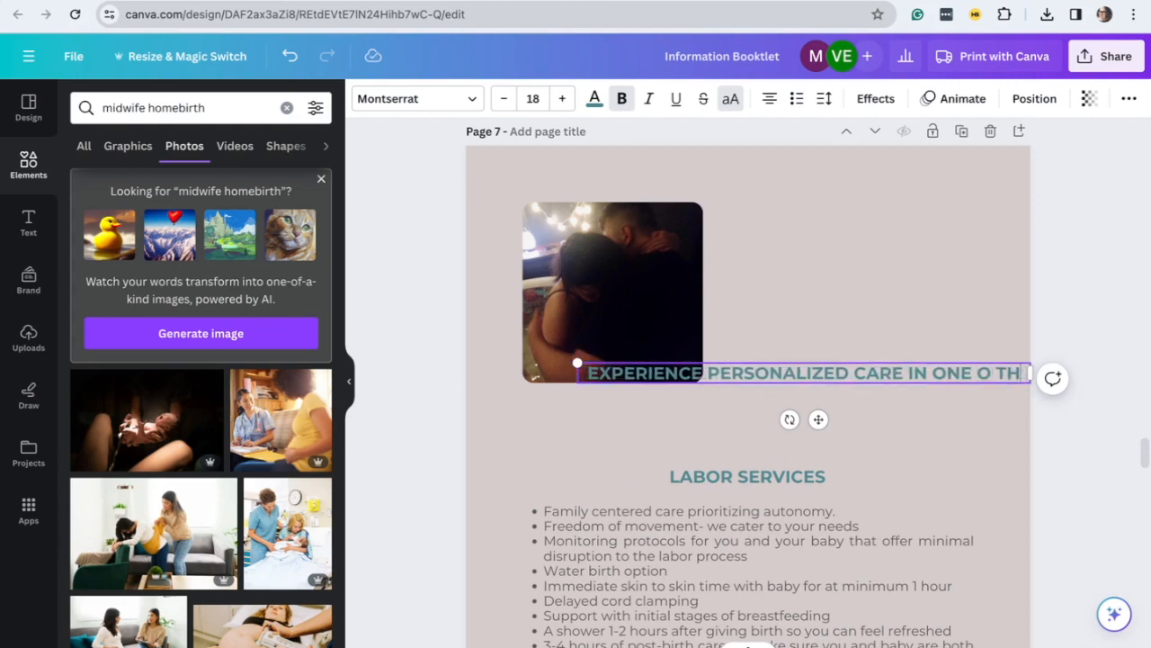
type("IN THE LIFE-CHANGING")
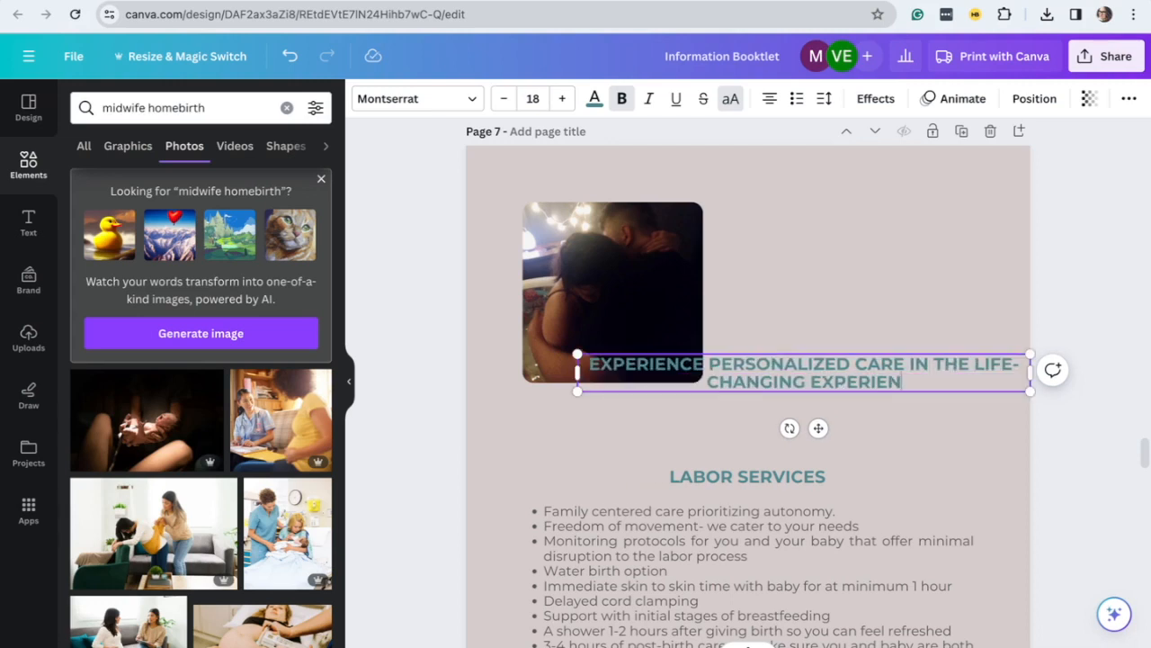
type("THIS")
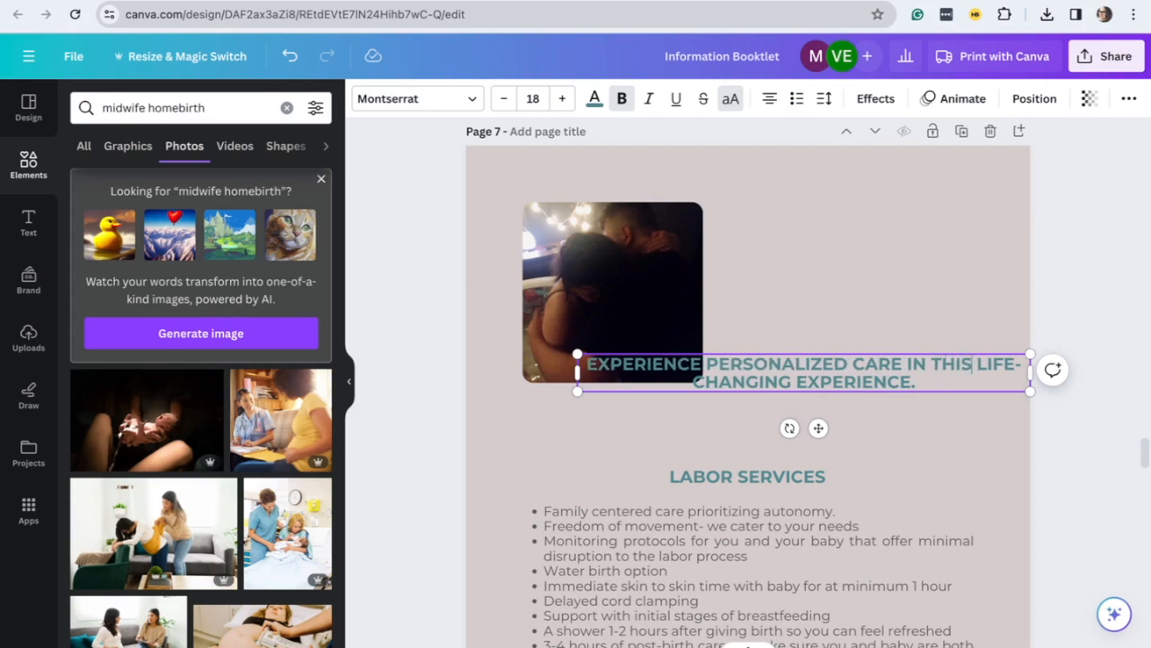
Narrow the tagline text box, place it beside the upper part of the couple photo and keep its text centred
left_click_drag(1033, 370, 860, 379)
left_click(772, 99)
left_click(772, 99)
left_click(860, 379)
left_click_drag(942, 309, 970, 226)
left_click(770, 100)
left_click(770, 100)
left_click(770, 99)
left_click(770, 99)
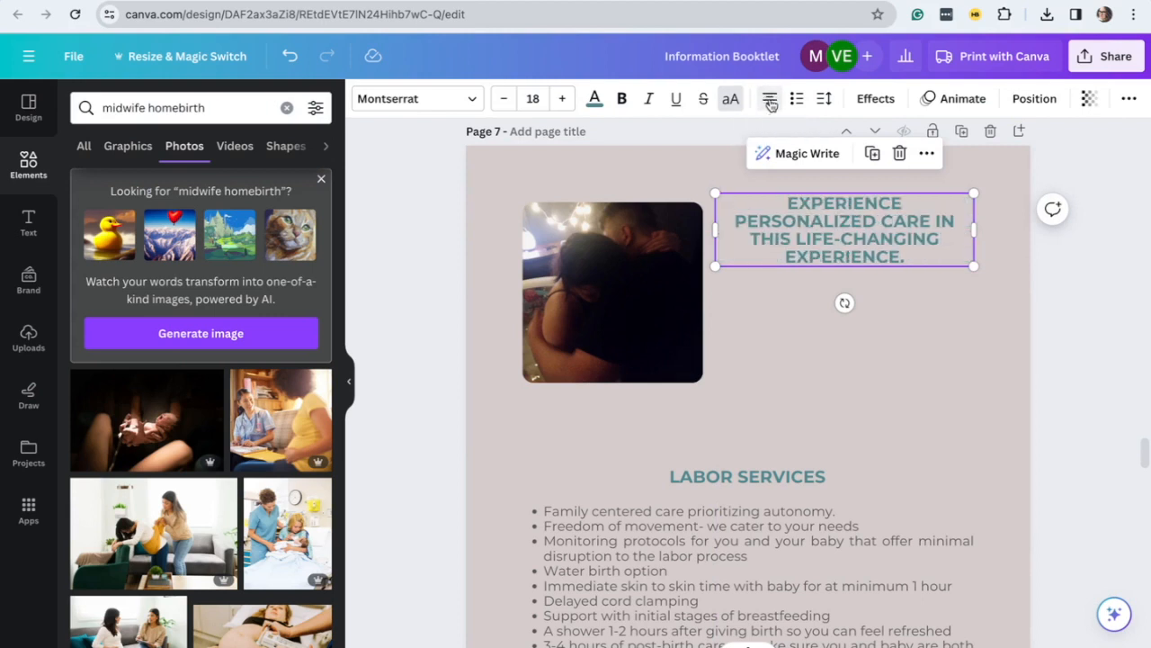
Reword the end of the tagline to "THE LIFE-CHANGING EXPERIENCE OF BIRTH."
double_click(815, 239)
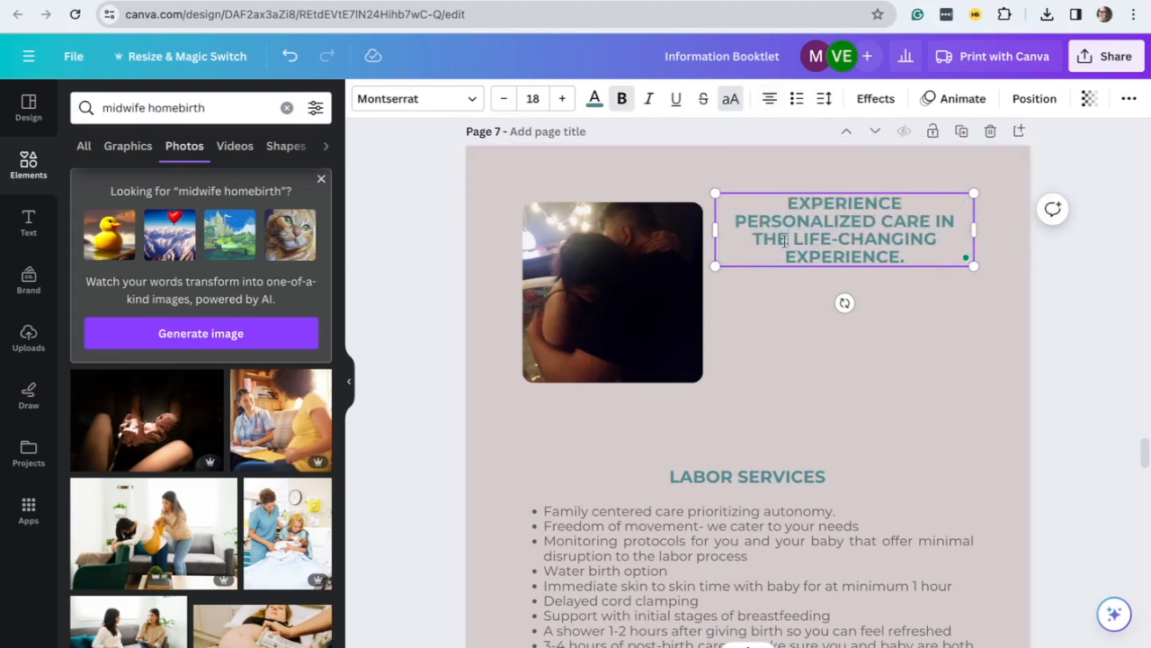
type("h")
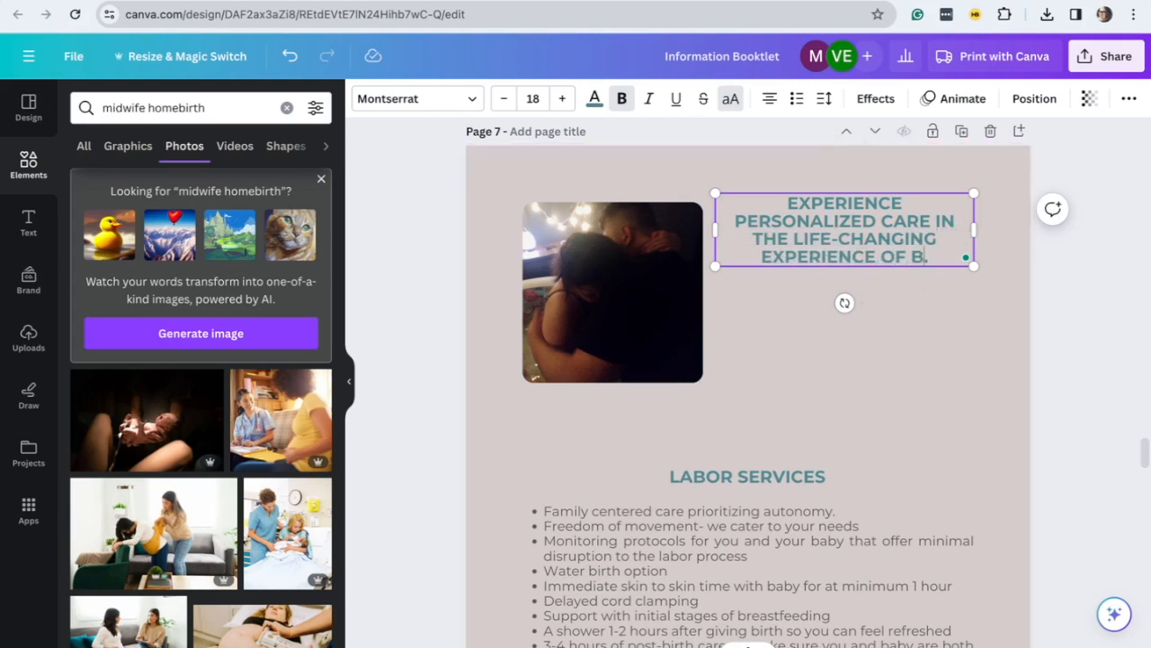
left_click(832, 324)
Move the LABOR SERVICES heading slightly closer to its bullet list
scroll(832, 324, "down", 3)
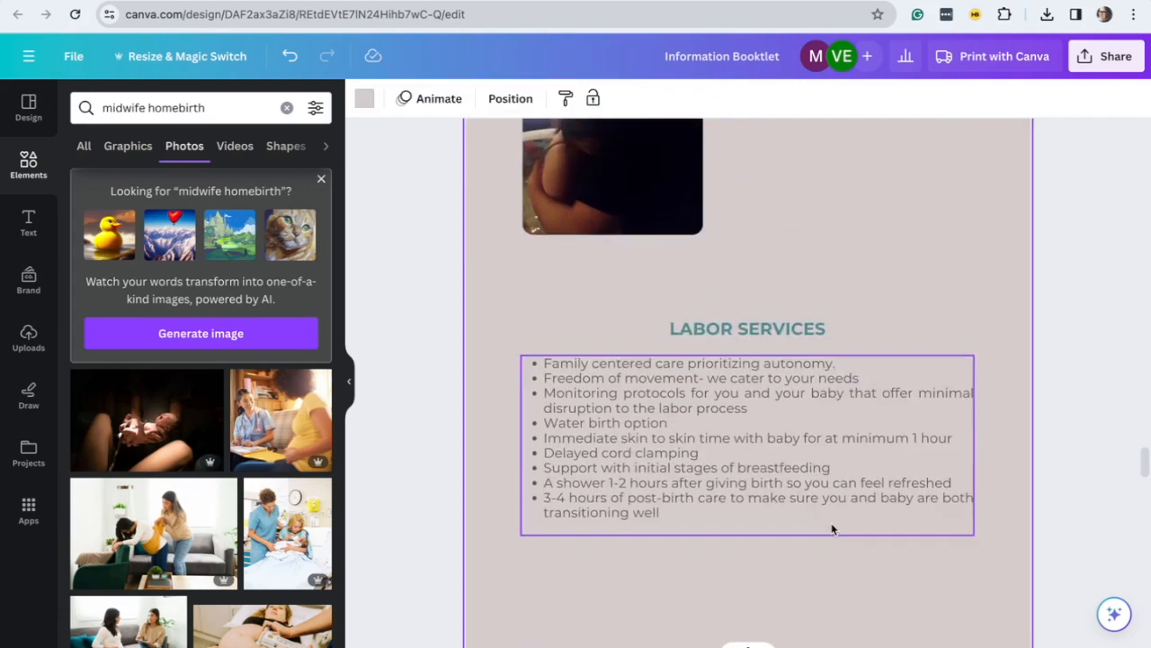
left_click(782, 376)
left_click(727, 460)
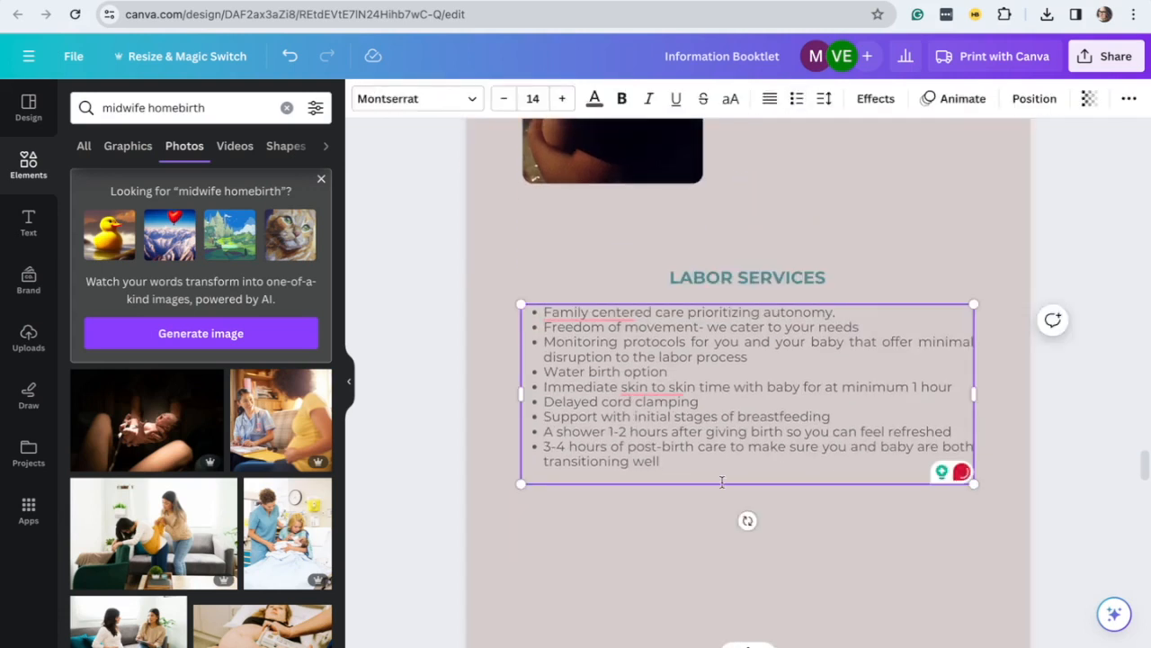
left_click(659, 344)
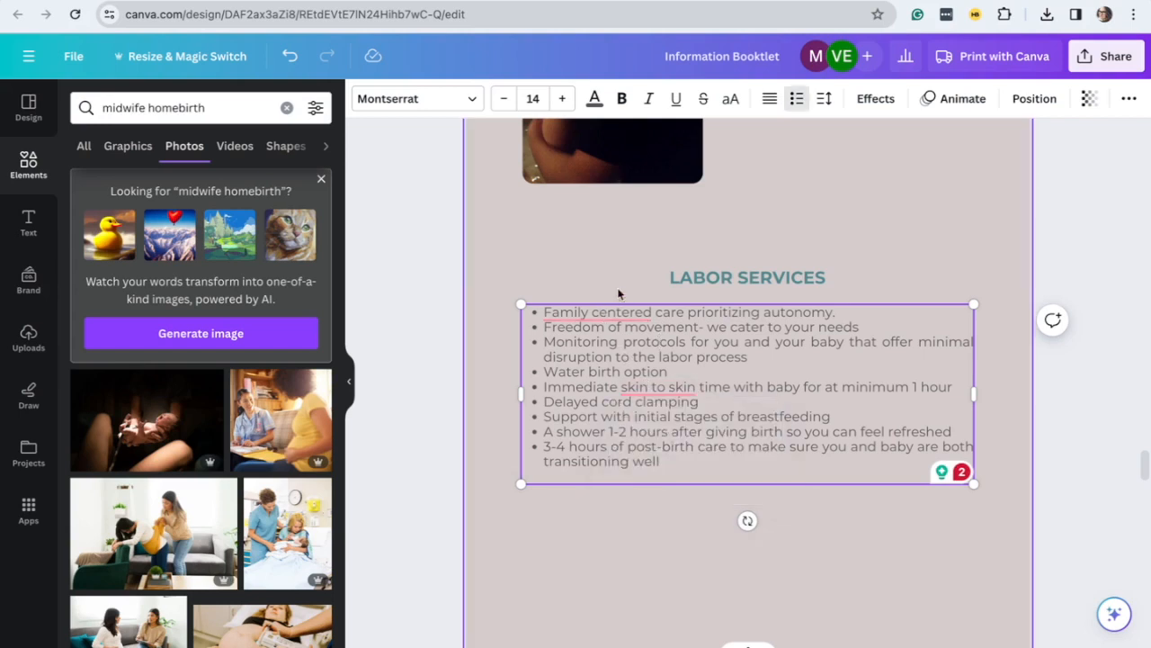
left_click(640, 270)
left_click_drag(669, 272, 691, 284)
left_click(609, 260)
scroll(609, 261, "up", 2)
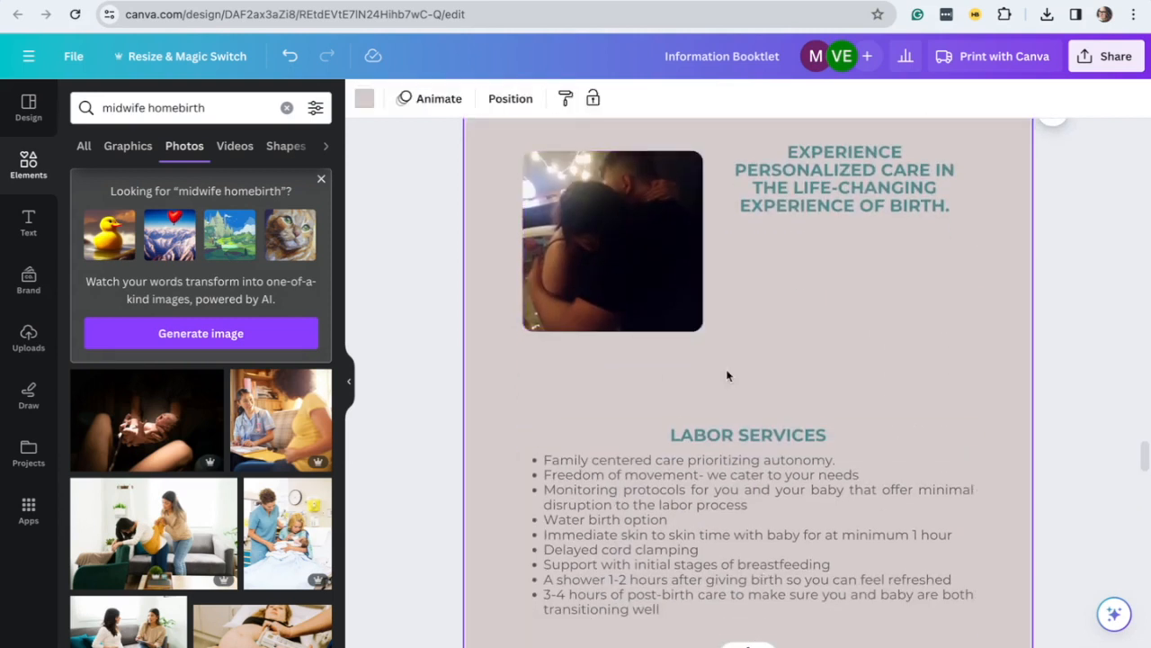
Duplicate the tagline, place the copy below the original and replace its text with "YOUR HEALTHCARE ON YOUR TERMS."
scroll(726, 370, "up", 1)
left_click(875, 284)
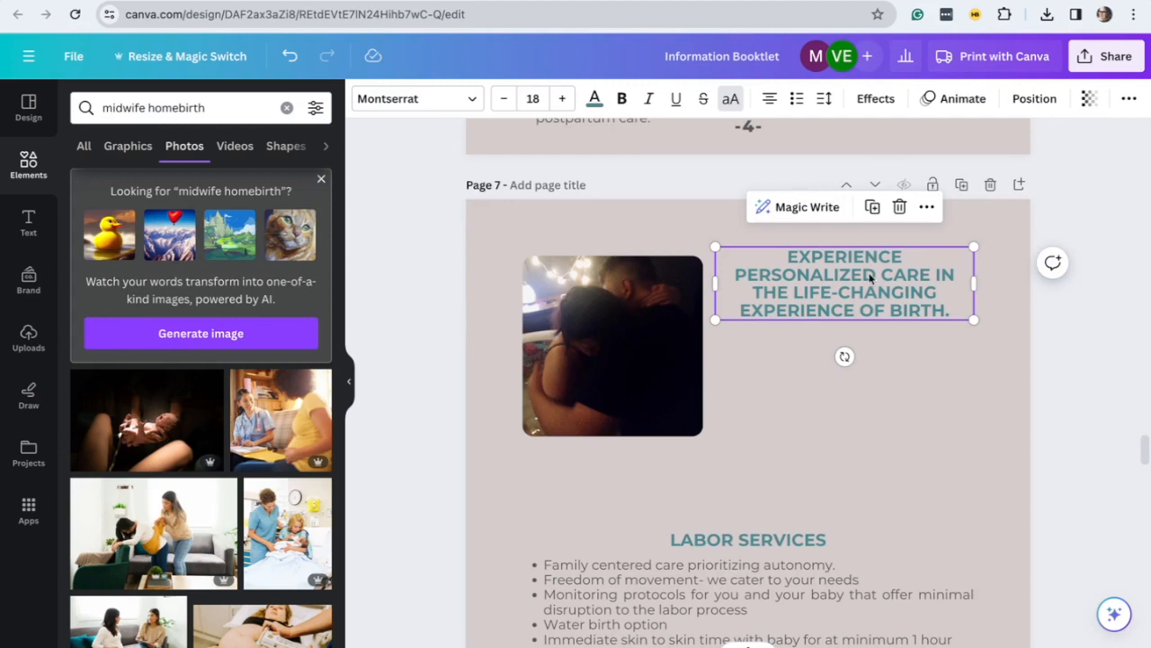
left_click(868, 274)
left_click(960, 363)
left_click(904, 297)
left_click(872, 208)
left_click_drag(879, 296, 869, 376)
double_click(868, 376)
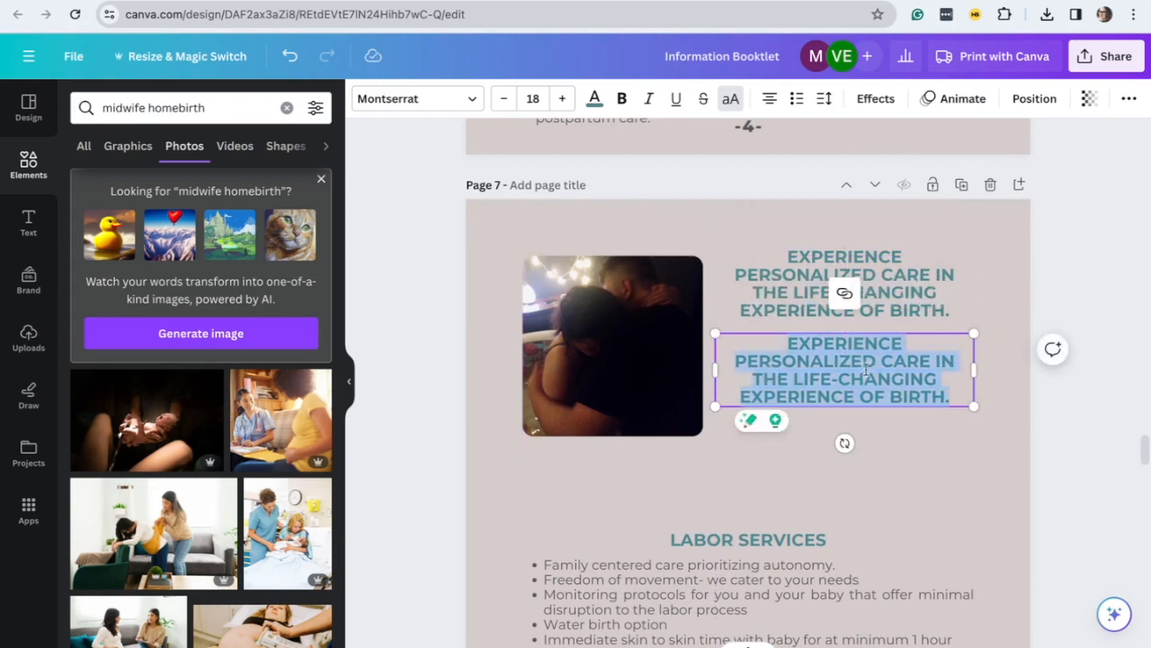
type("YOUR HEALTHCARE ON YOUR T")
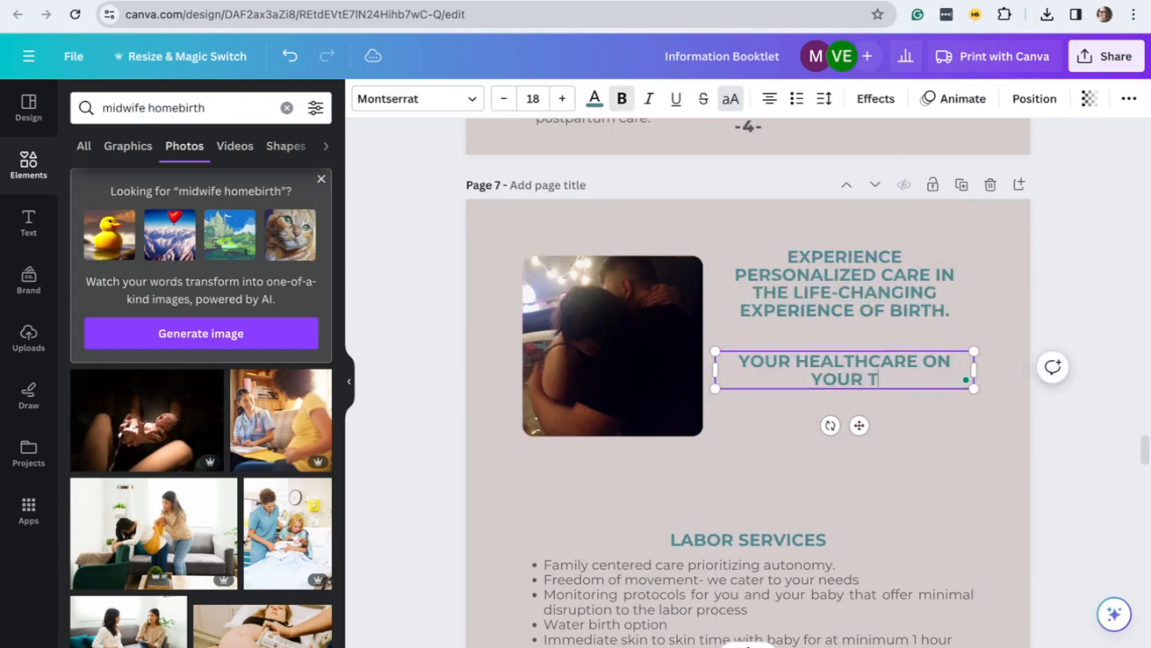
Search the photo library for "BIRTH" and add the black-and-white photo of a mother holding her newborn
scroll(747, 540, "down", 2)
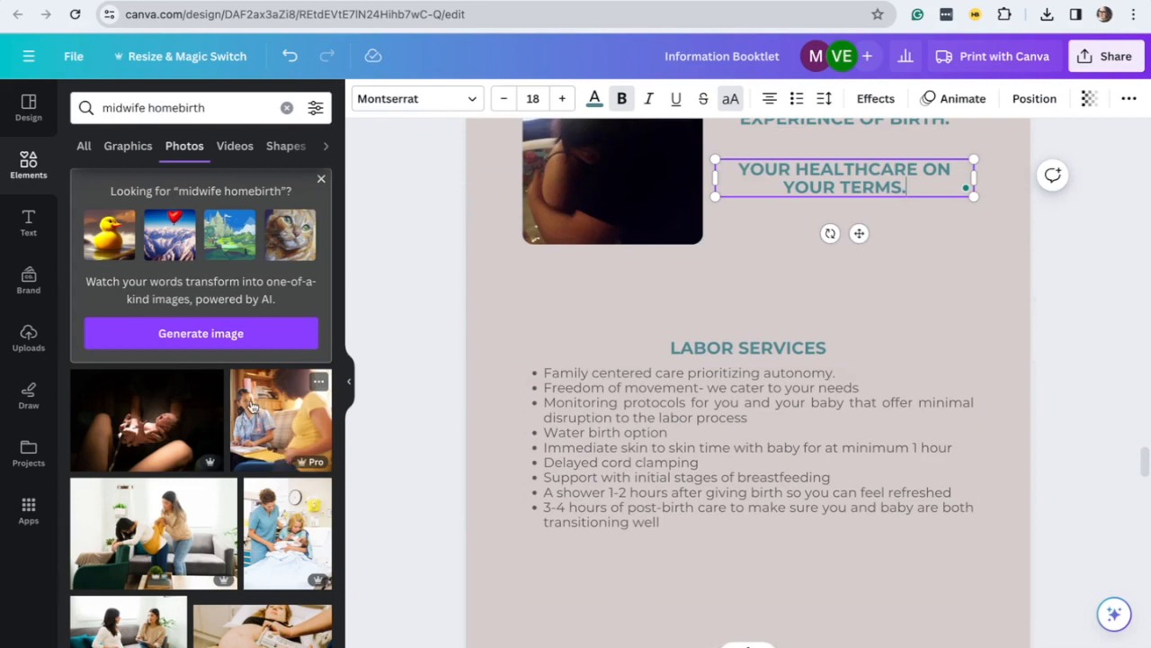
triple_click(171, 107)
type("BIRTH")
key("Return")
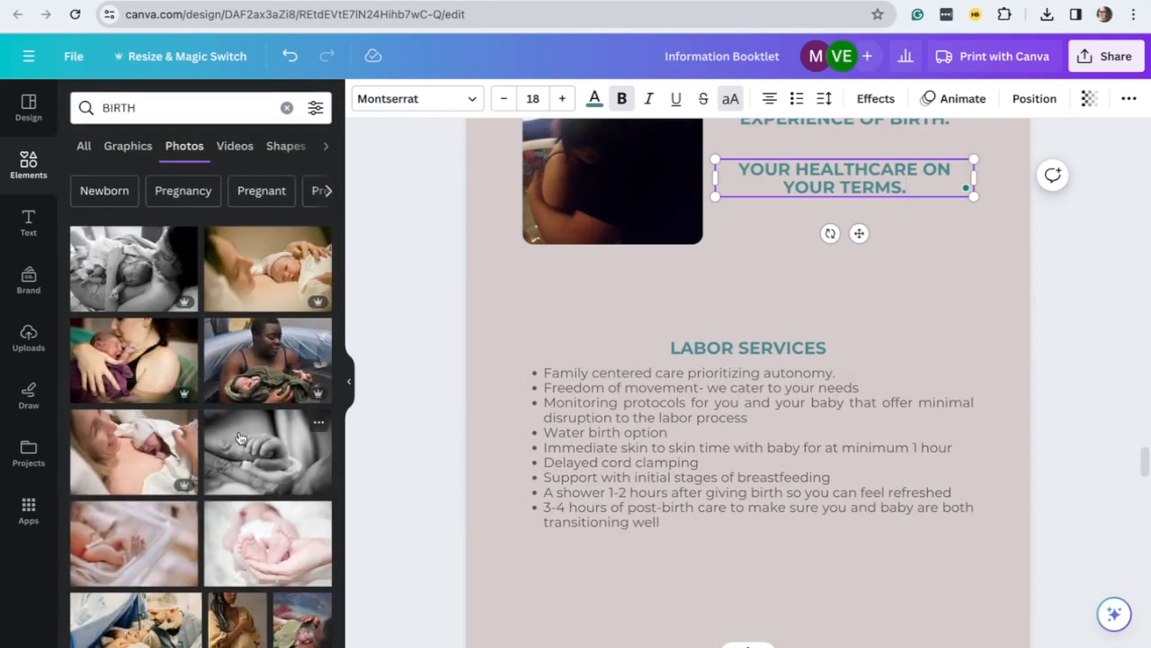
scroll(555, 430, "down", 1)
scroll(291, 548, "down", 6)
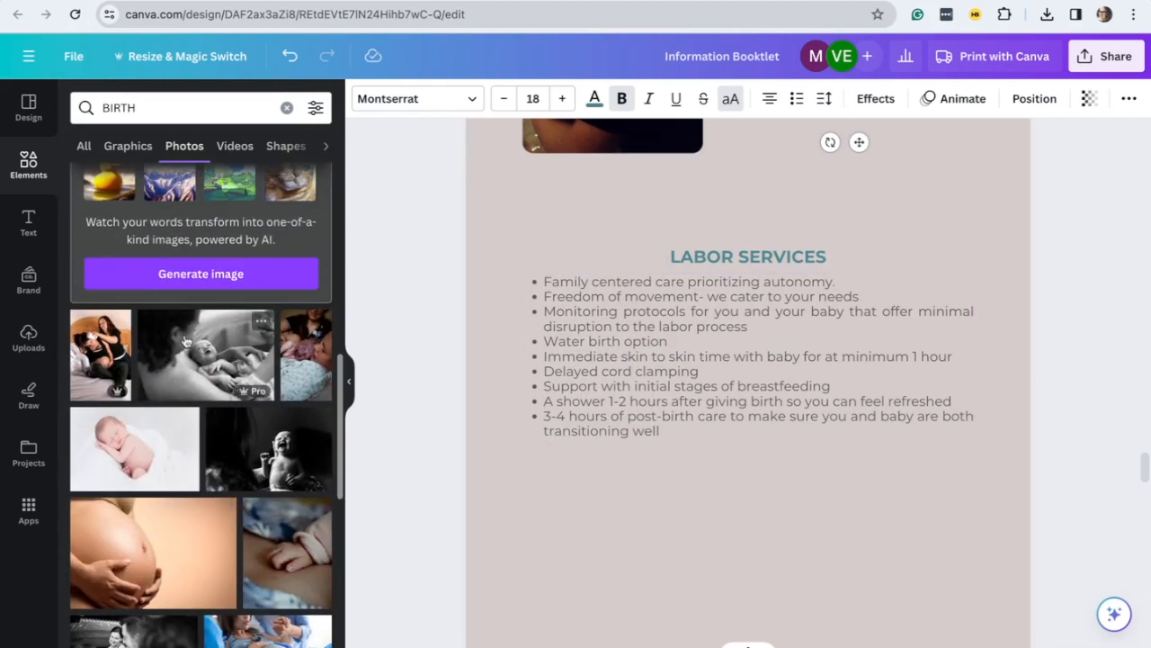
left_click(185, 338)
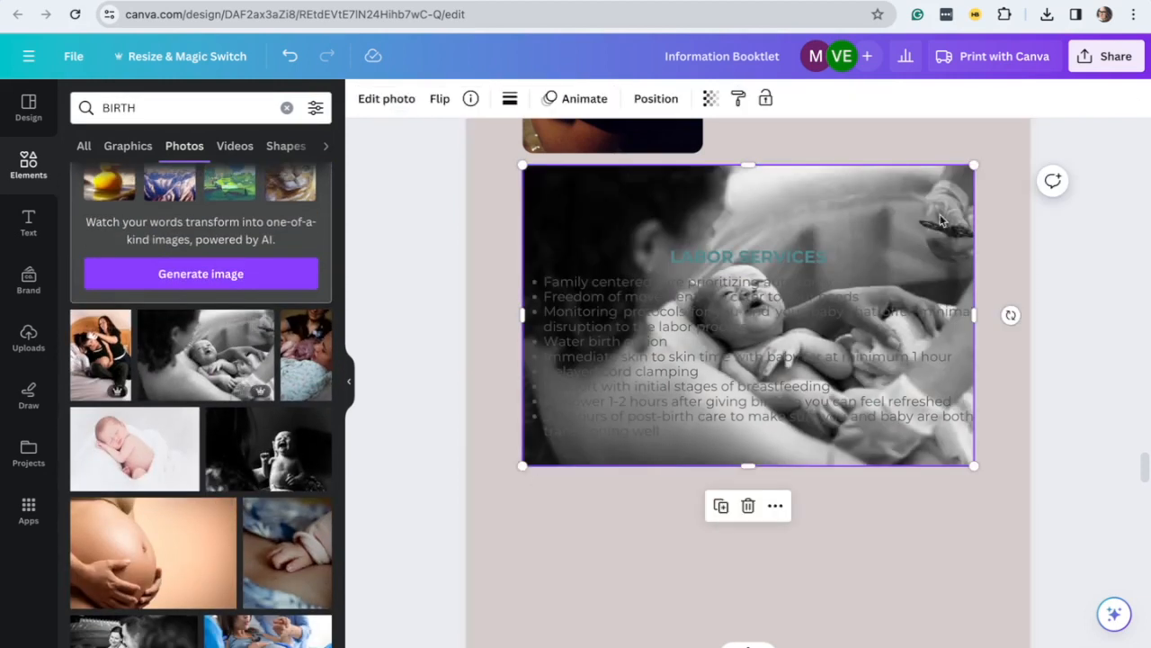
Shrink the mother-and-newborn photo and place it below the bullet list, aligned with the list's left edge
left_click_drag(974, 181, 682, 393)
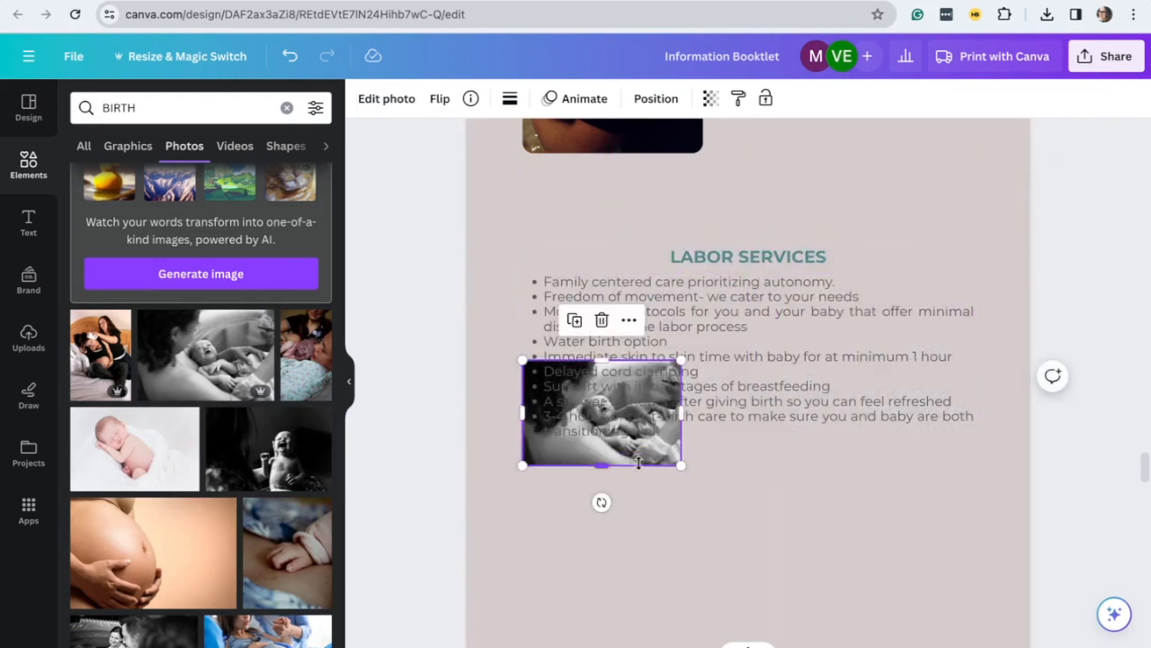
left_click_drag(643, 462, 675, 565)
scroll(674, 567, "down", 2)
left_click_drag(648, 394, 612, 460)
scroll(220, 361, "down", 3)
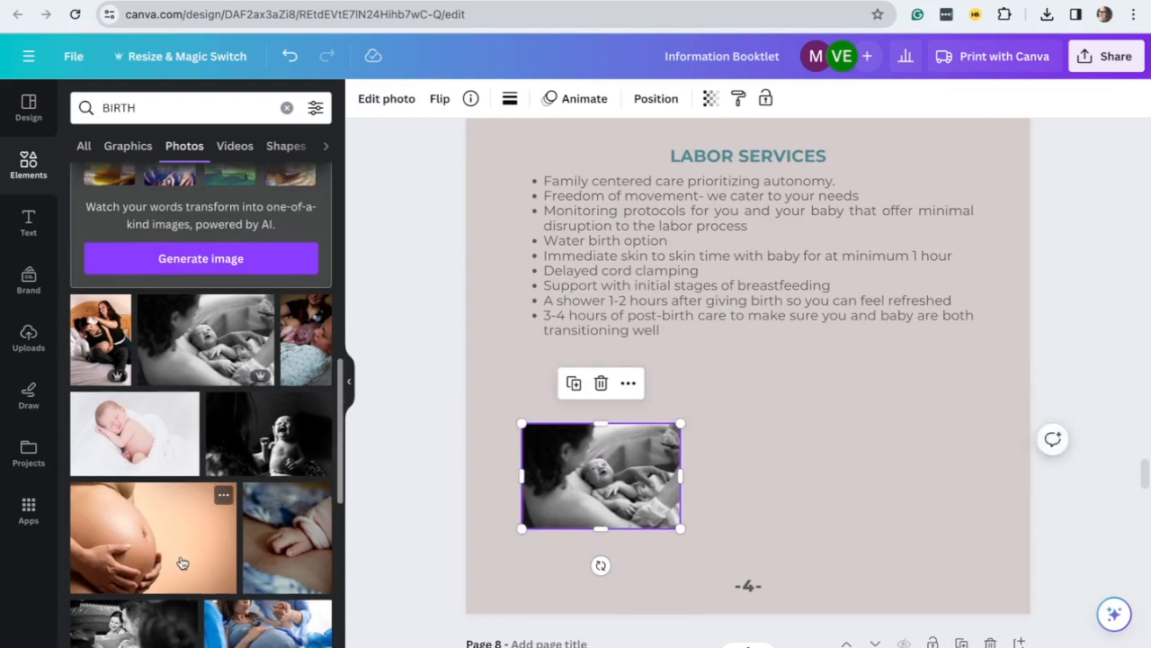
Add the photo of a newborn's hand, shrink it and place it below the bullet list near the right margin
left_click(286, 289)
scroll(853, 426, "up", 3)
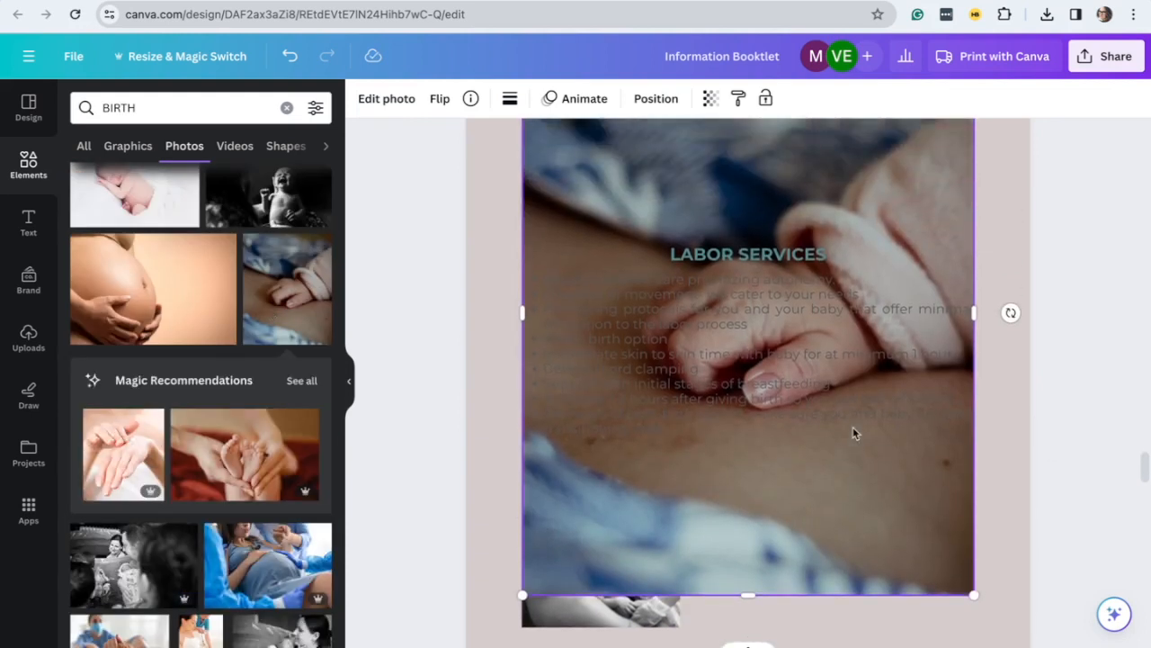
left_click_drag(523, 624, 905, 647)
scroll(865, 308, "up", 2)
scroll(897, 415, "down", 3)
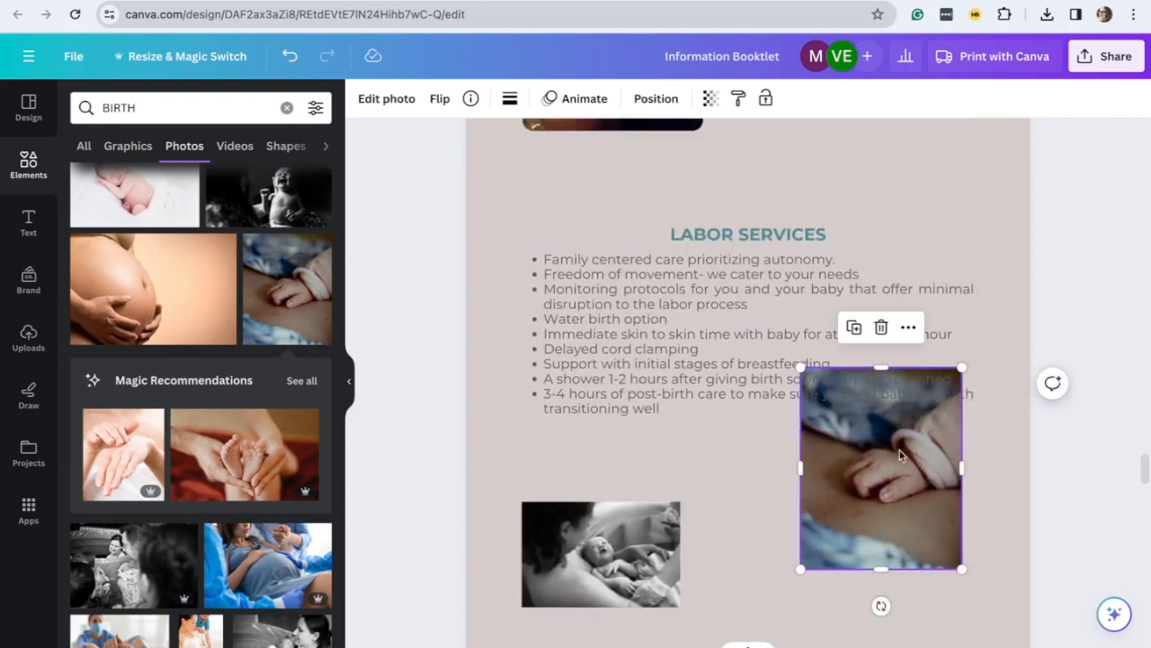
scroll(900, 455, "up", 1)
left_click(899, 455)
scroll(900, 455, "down", 3)
left_click_drag(890, 334, 904, 398)
Enlarge the mother-and-newborn photo to the hand photo's height and crop the hand photo's left side so the two meet edge to edge
scroll(853, 370, "down", 4)
scroll(853, 370, "up", 4)
left_click_drag(555, 347, 555, 284)
left_click_drag(680, 367, 803, 451)
left_click_drag(757, 401, 759, 396)
left_click_drag(807, 447, 825, 462)
left_click(886, 401)
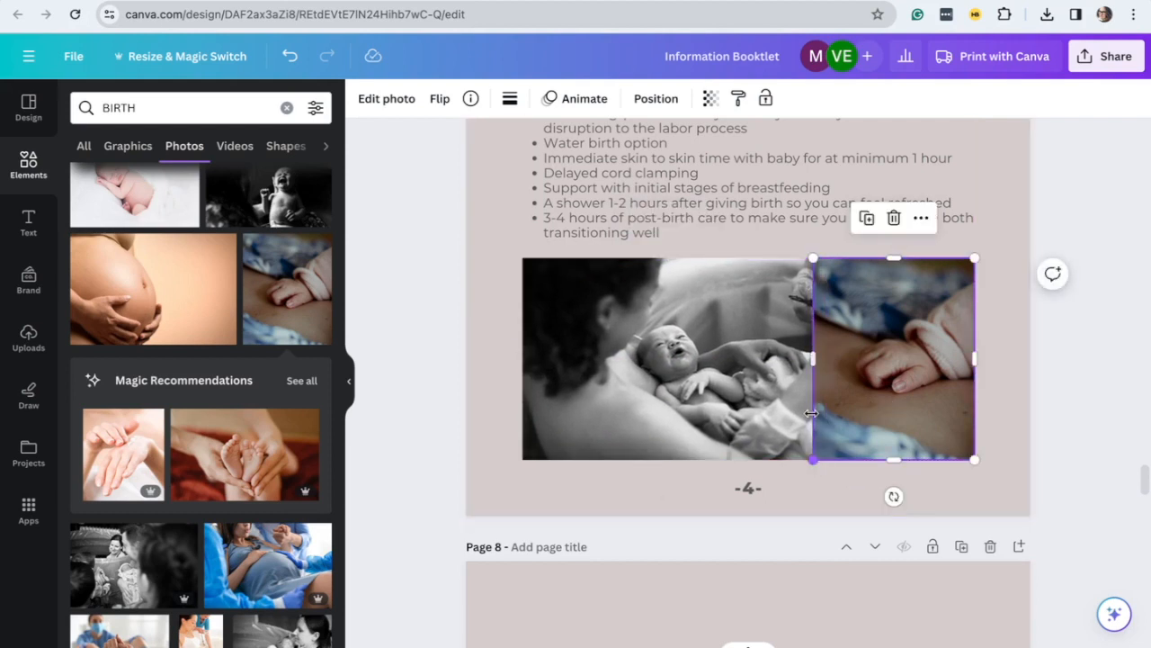
left_click_drag(818, 342, 834, 351)
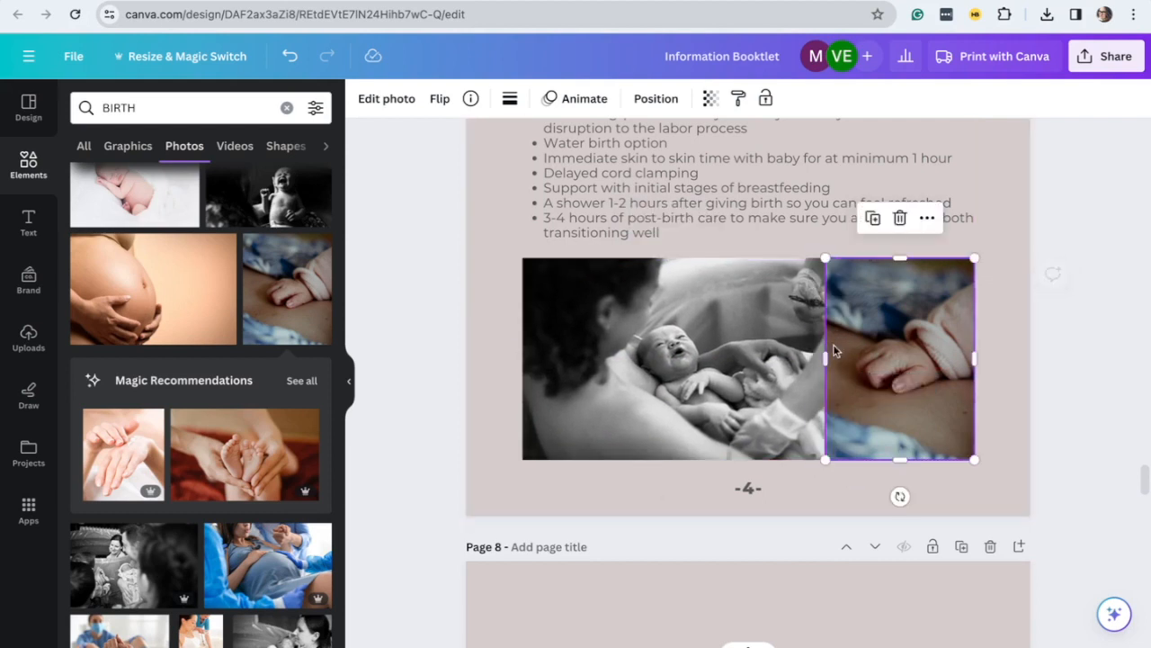
Apply a black-and-white filter to the newborn's hand photo to match the neighbouring photo
left_click(386, 101)
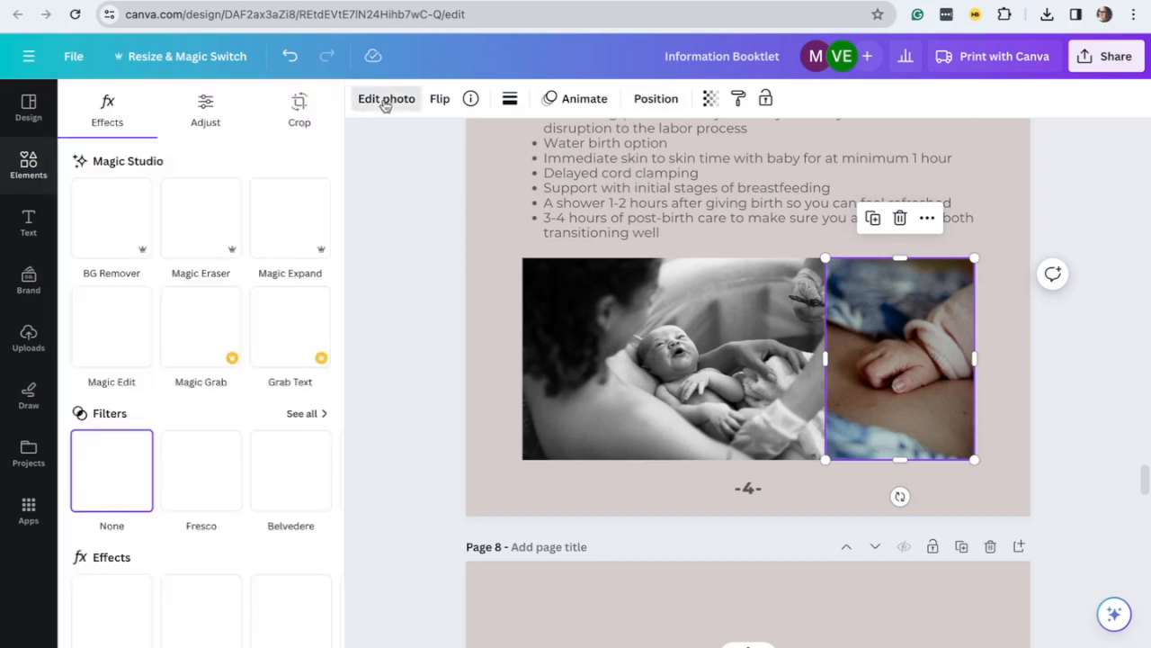
scroll(184, 499, "right", 10)
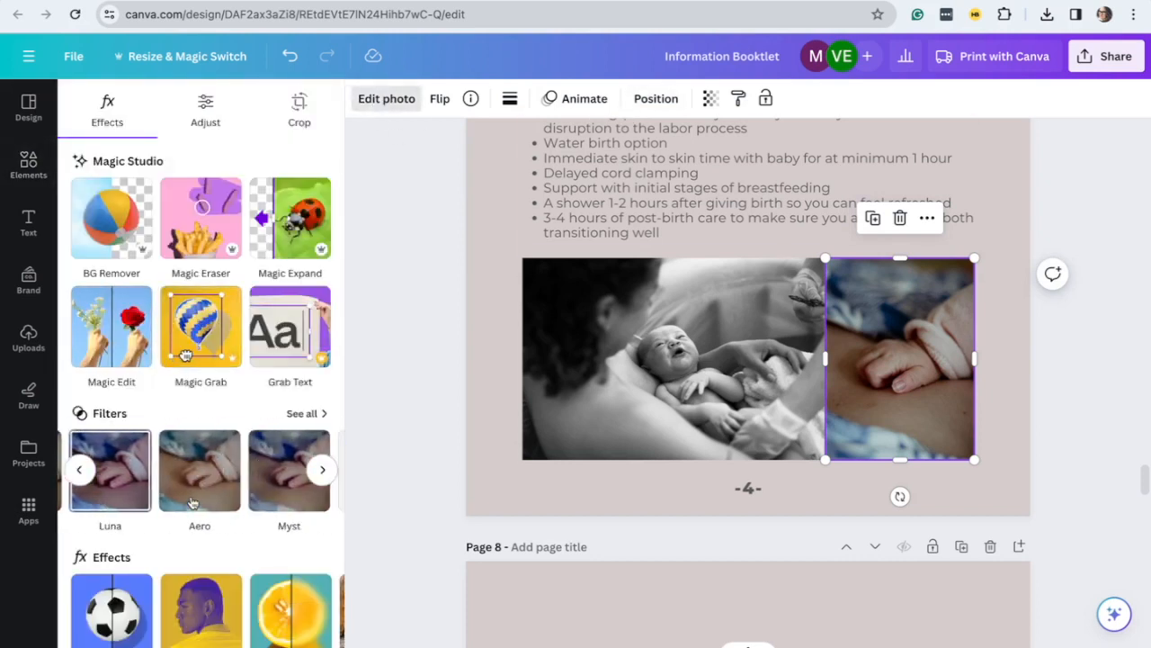
scroll(191, 502, "right", 12)
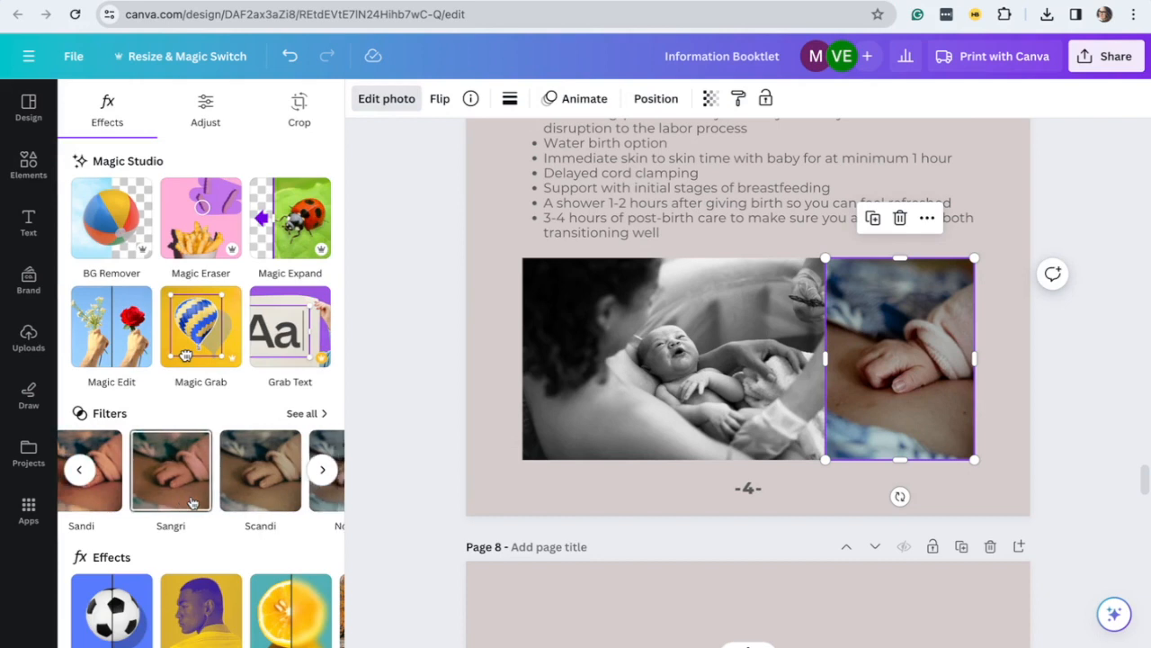
scroll(191, 502, "right", 12)
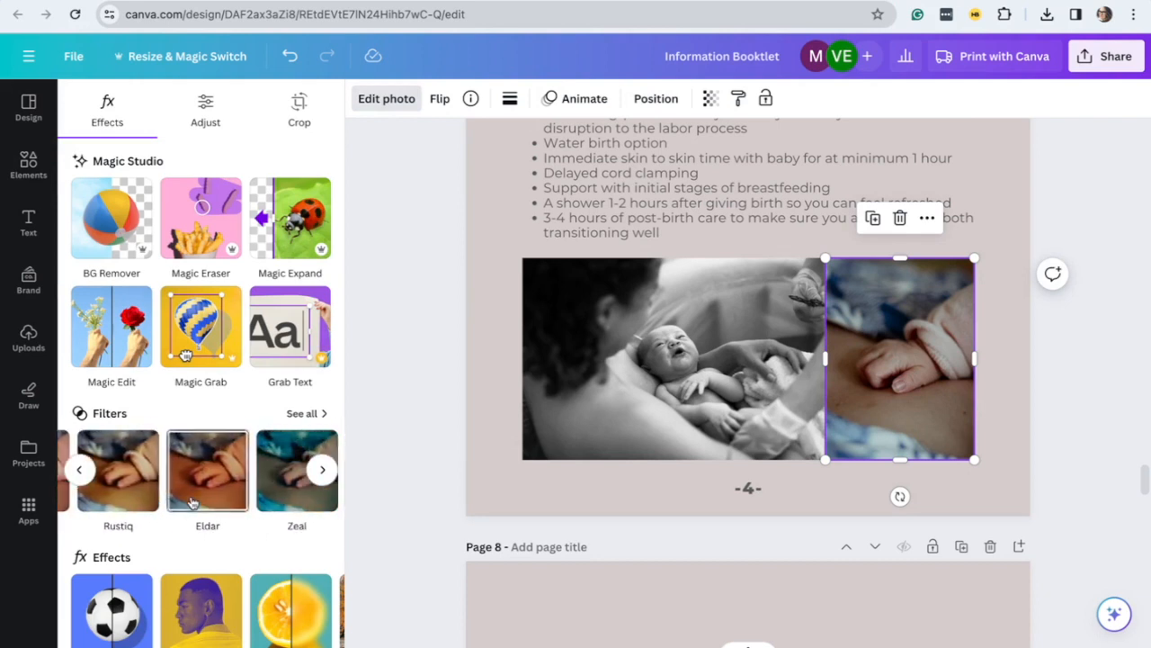
scroll(191, 501, "right", 12)
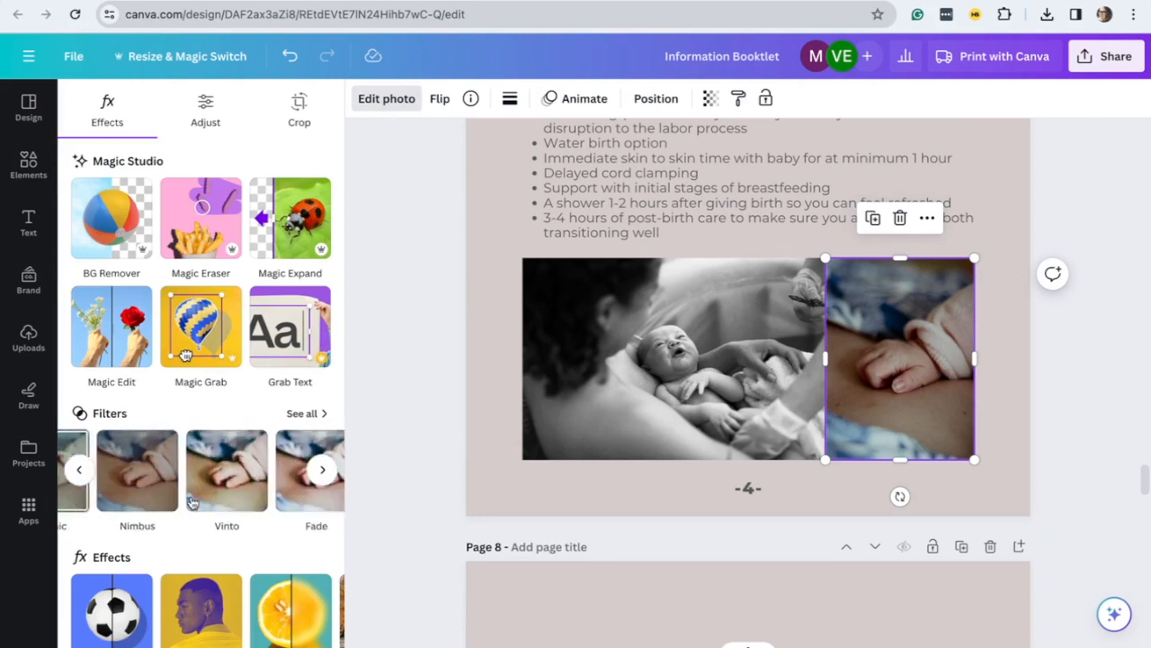
scroll(192, 501, "right", 2)
left_click(228, 470)
Move the LABOR SERVICES heading and bullet list together slightly up the page to leave space above the photos
scroll(655, 425, "up", 3)
scroll(655, 426, "up", 3)
left_click_drag(754, 410, 753, 369)
scroll(754, 369, "up", 5)
scroll(752, 364, "down", 12)
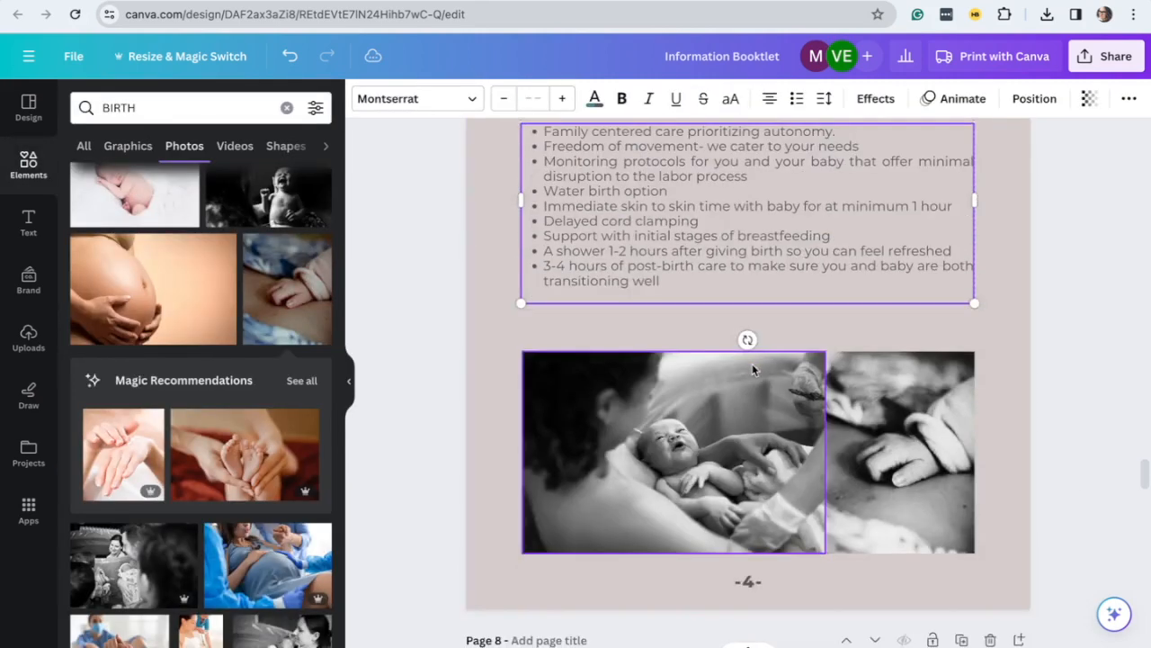
Review the labor services page, the care page after it and the earlier pages back to the cover
scroll(752, 369, "up", 2)
scroll(753, 368, "down", 4)
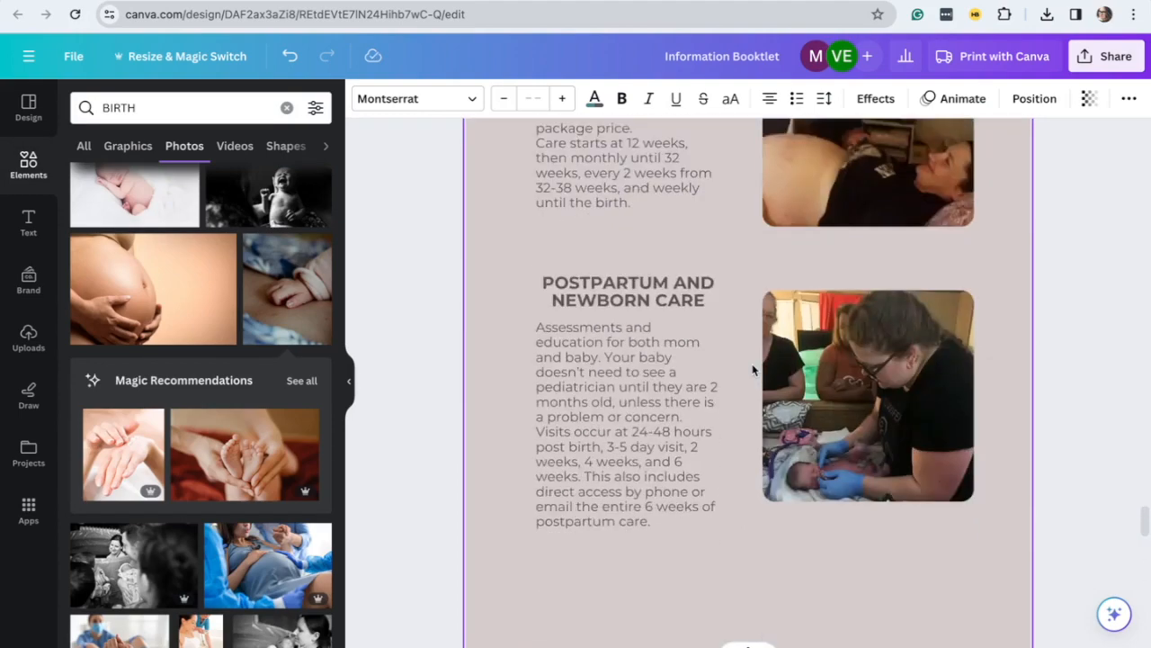
scroll(753, 369, "up", 1)
scroll(752, 363, "up", 10)
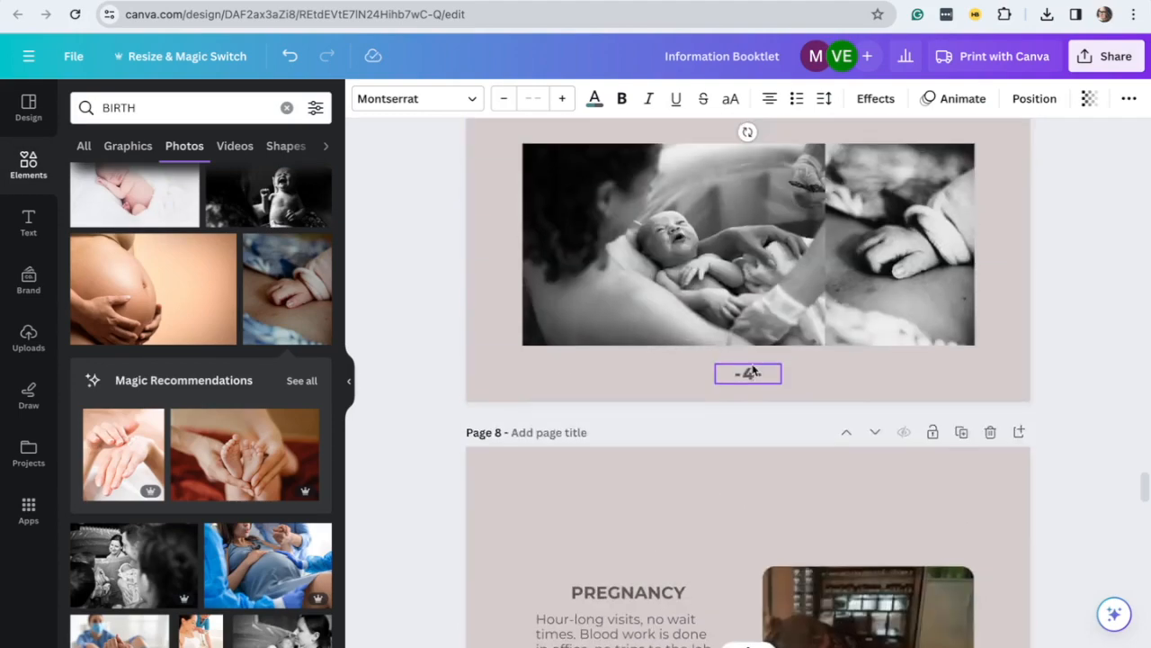
scroll(753, 368, "up", 20)
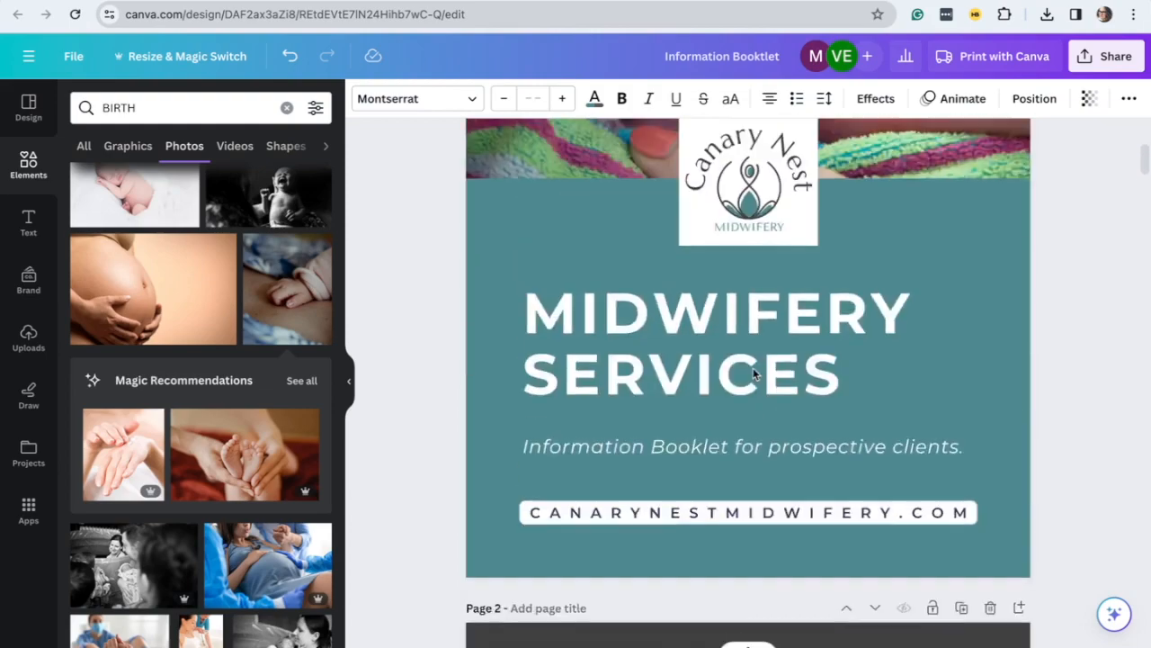